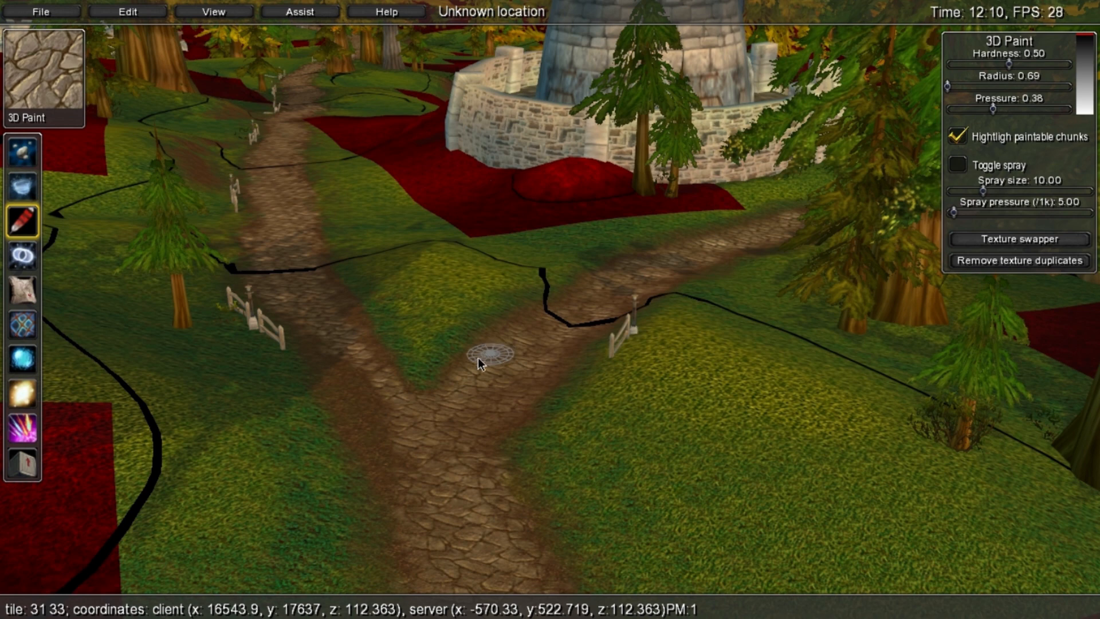
Examine the forked cobblestone road in front of the round stone tower and its surrounding terrain from above.
{"action": "right_click_drag", "start_coordinate": [585, 363], "coordinate": [663, 373]}
{"action": "key", "text": "s"}
{"action": "right_click_drag", "start_coordinate": [412, 396], "coordinate": [383, 387]}
{"action": "key", "text": "a"}
{"action": "key", "text": "w"}
{"action": "right_click_drag", "start_coordinate": [453, 390], "coordinate": [402, 375]}
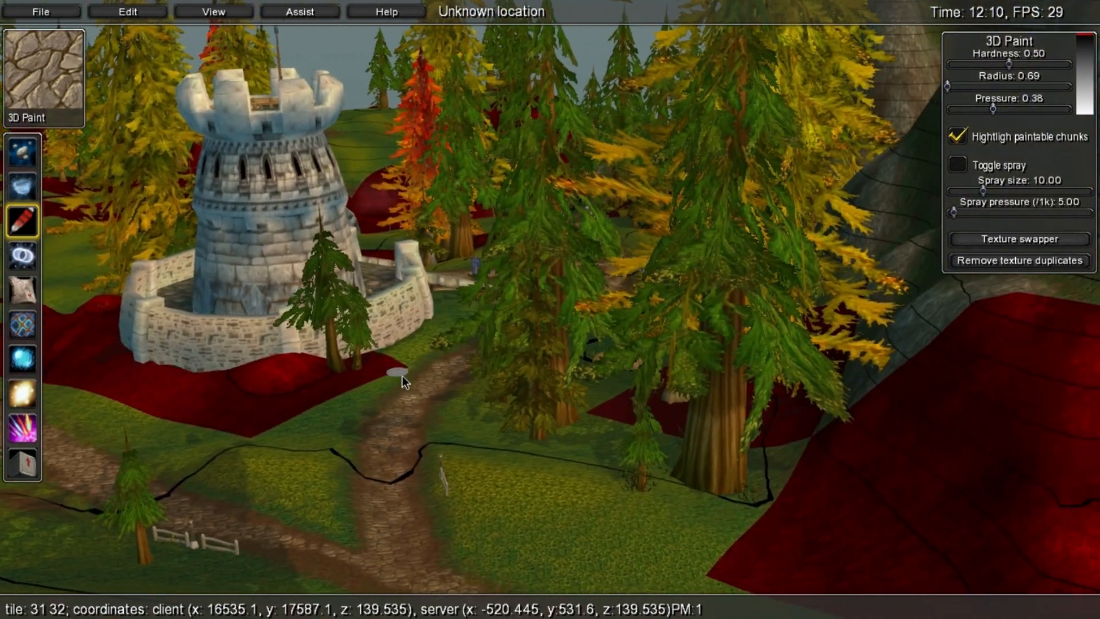
{"action": "key", "text": "a"}
{"action": "right_click_drag", "start_coordinate": [472, 371], "coordinate": [262, 371]}
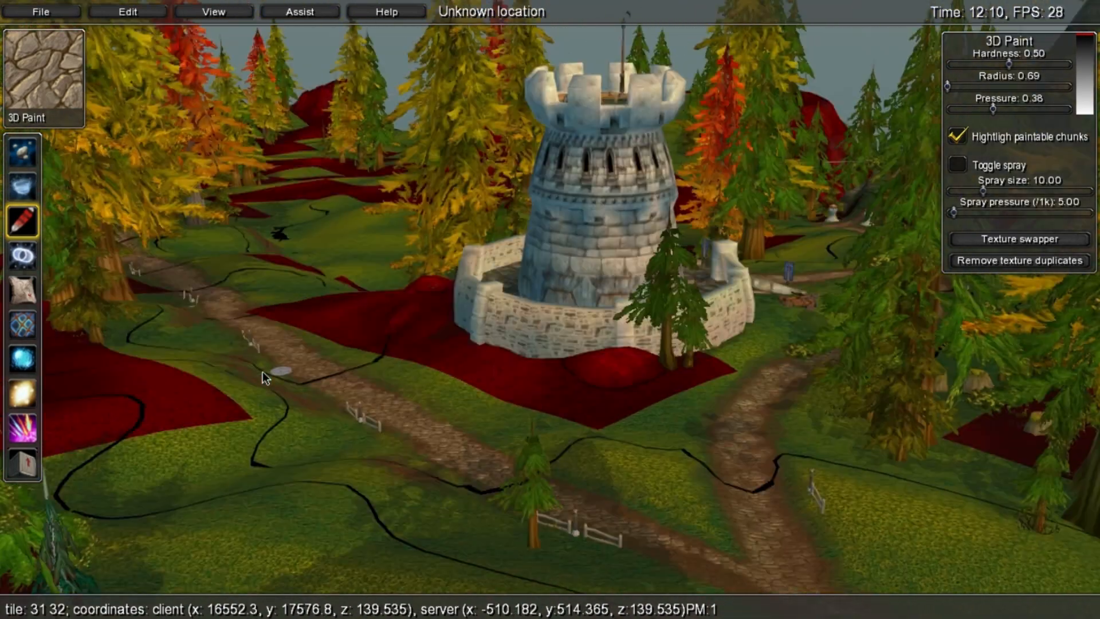
{"action": "key", "text": "d"}
{"action": "right_click_drag", "start_coordinate": [468, 362], "coordinate": [222, 387]}
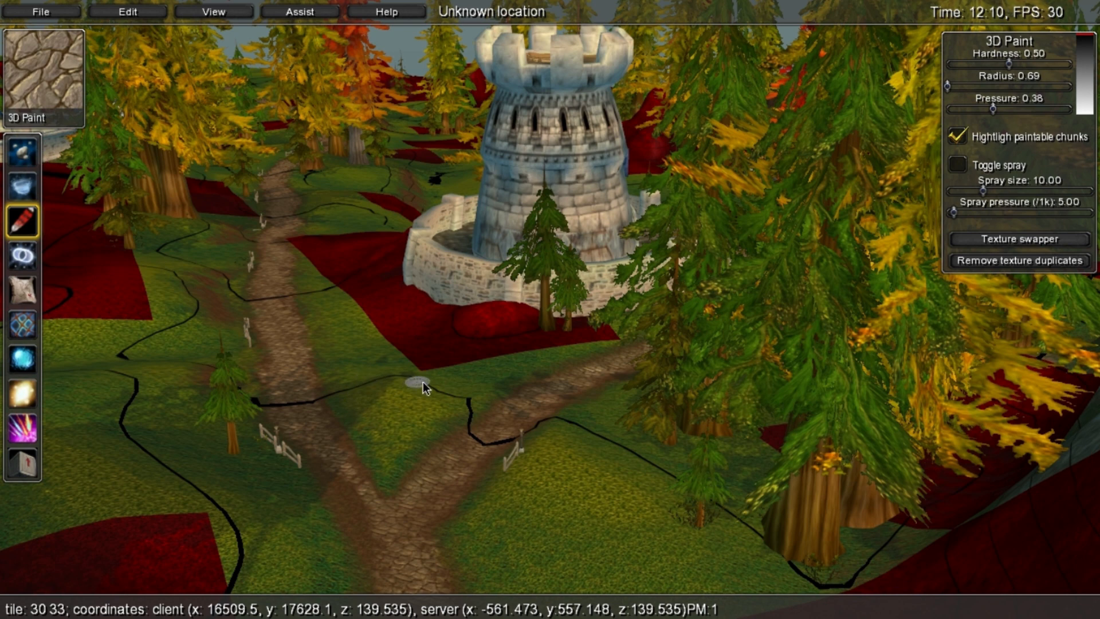
Examine how both road branches run past the fences and curve around the stone tower.
{"action": "right_click_drag", "start_coordinate": [432, 363], "coordinate": [407, 401]}
{"action": "key", "text": "a"}
{"action": "key", "text": "w"}
{"action": "key", "text": "s"}
{"action": "right_click_drag", "start_coordinate": [624, 463], "coordinate": [658, 484]}
{"action": "key", "text": "w"}
{"action": "right_click_drag", "start_coordinate": [627, 423], "coordinate": [461, 351]}
{"action": "key", "text": "s"}
{"action": "key", "text": "a"}
{"action": "key", "text": "a"}
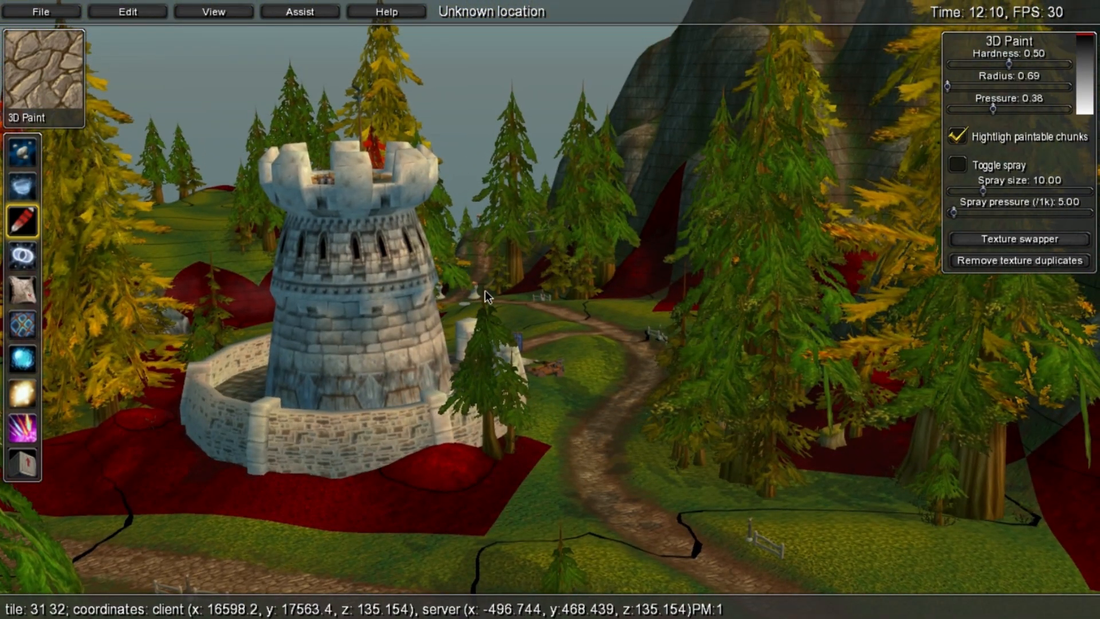
{"action": "key", "text": "d"}
{"action": "right_click_drag", "start_coordinate": [701, 492], "coordinate": [451, 428]}
{"action": "key", "text": "w"}
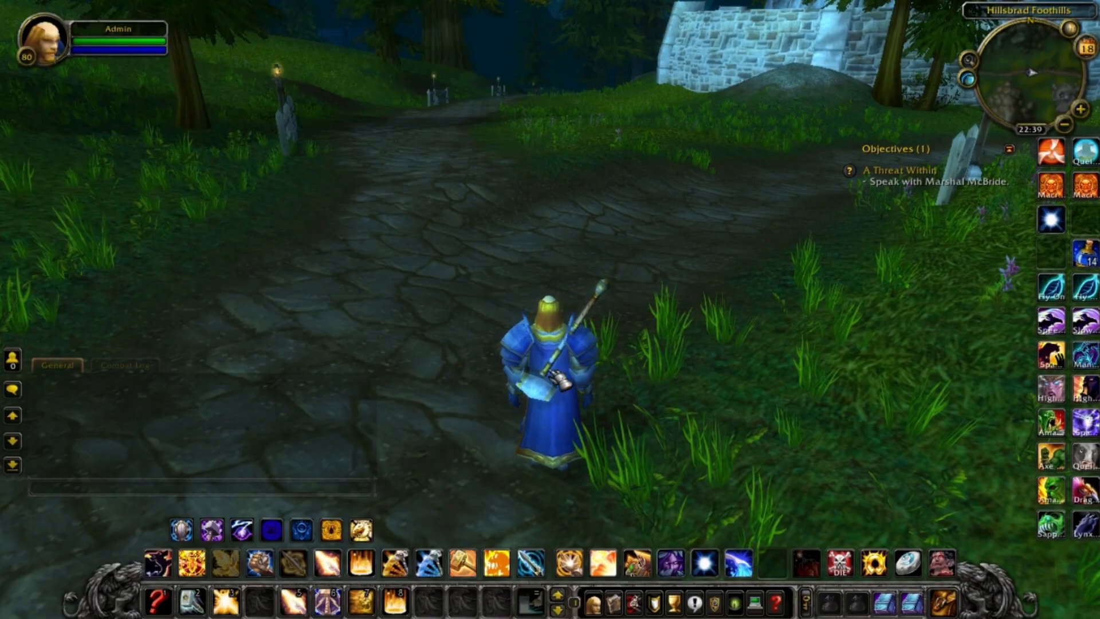
Switch to the World of Warcraft client and examine the road junction near the tower from the character's viewpoint.
{"action": "right_click_drag", "start_coordinate": [550, 371], "coordinate": [710, 320]}
{"action": "right_click_drag", "start_coordinate": [344, 366], "coordinate": [441, 165]}
{"action": "key", "text": "w"}
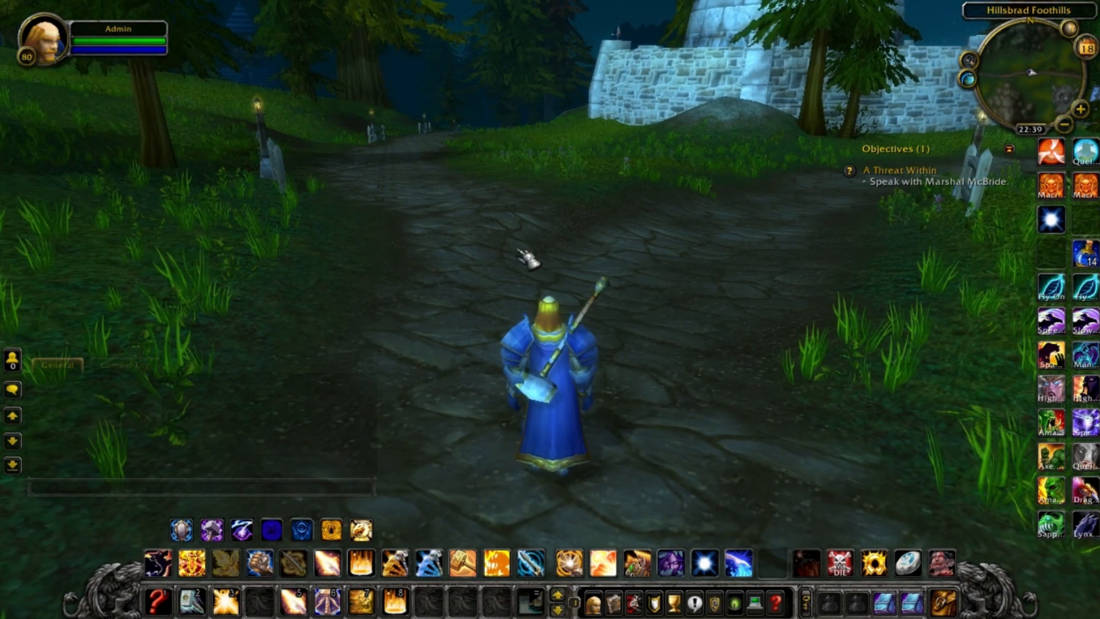
{"action": "right_click_drag", "start_coordinate": [518, 251], "coordinate": [550, 223]}
{"action": "key", "text": "w"}
{"action": "left_click_drag", "start_coordinate": [536, 221], "coordinate": [467, 287]}
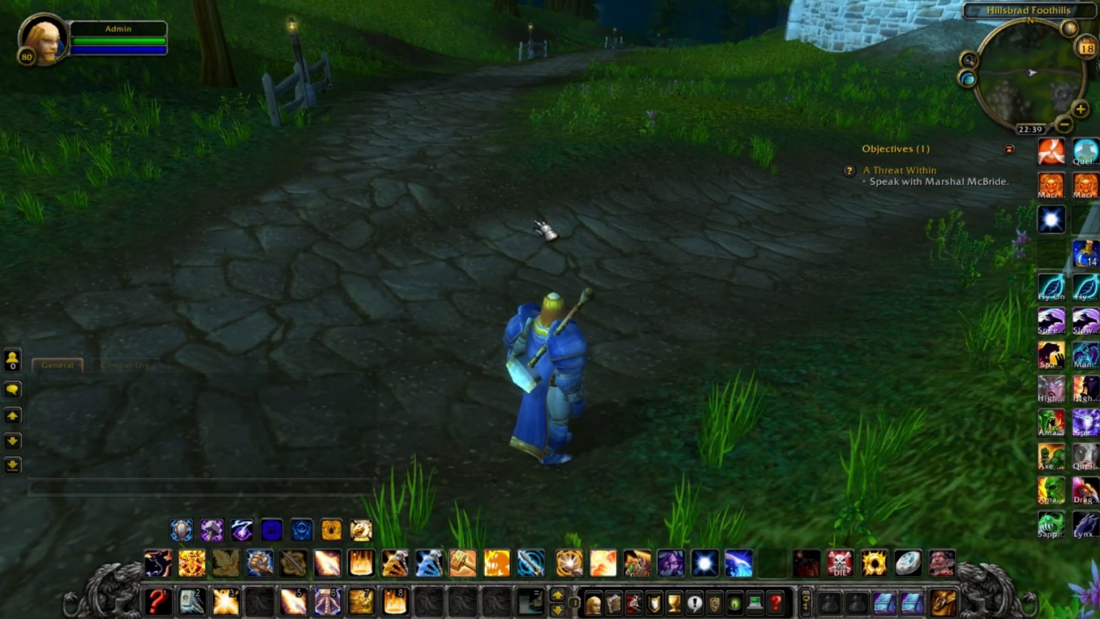
{"action": "key", "text": "w"}
{"action": "right_click_drag", "start_coordinate": [563, 219], "coordinate": [610, 211]}
{"action": "key", "text": "s"}
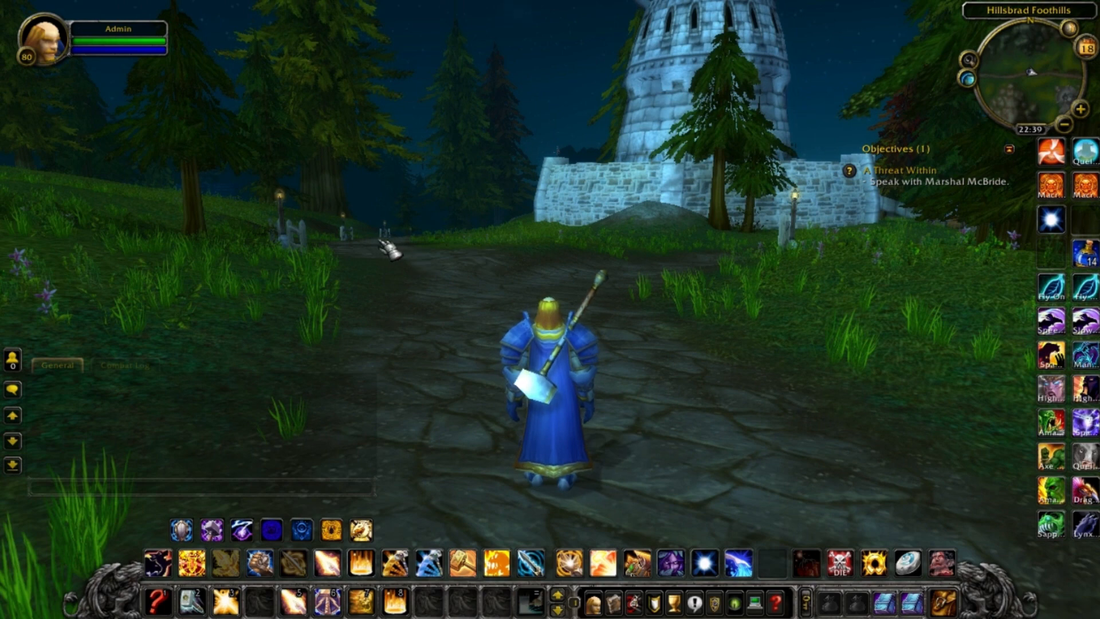
Walk the character along the road past Southpoint Tower to examine the path's curves and edges.
{"action": "key", "text": "w"}
{"action": "right_click_drag", "start_coordinate": [491, 238], "coordinate": [612, 235]}
{"action": "key", "text": "w"}
{"action": "key", "text": "d"}
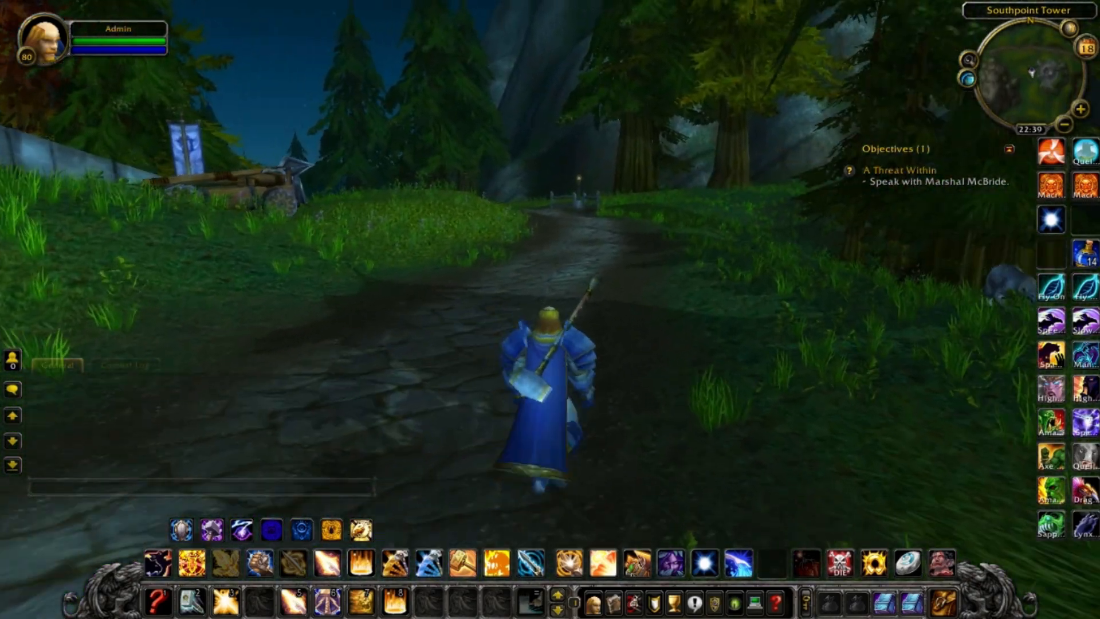
{"action": "right_click_drag", "start_coordinate": [389, 389], "coordinate": [397, 390]}
{"action": "right_click_drag", "start_coordinate": [500, 289], "coordinate": [548, 265]}
{"action": "key", "text": "d"}
{"action": "key", "text": "a"}
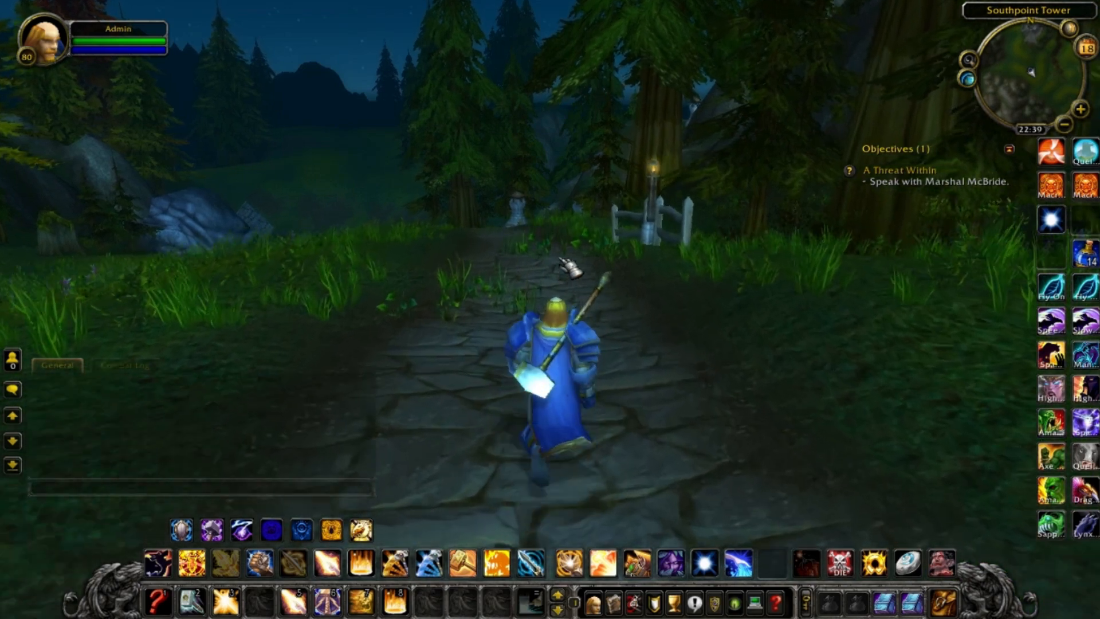
{"action": "key", "text": "a"}
{"action": "key", "text": "d"}
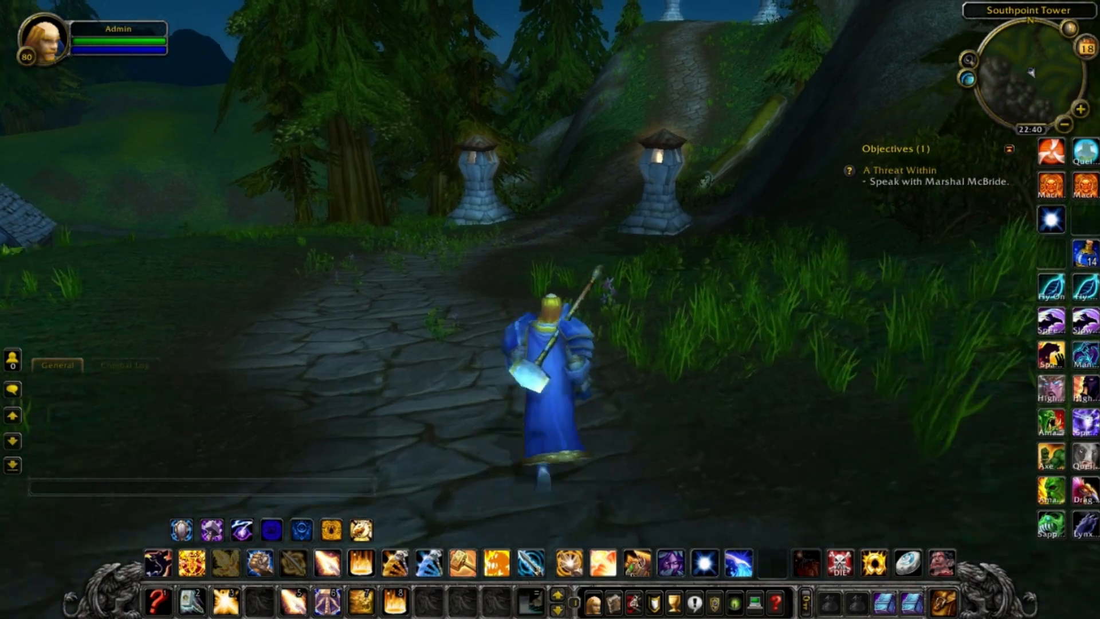
Examine the straight cobbled road and the side path leading uphill between the stone lantern pillars.
{"action": "key", "text": "d"}
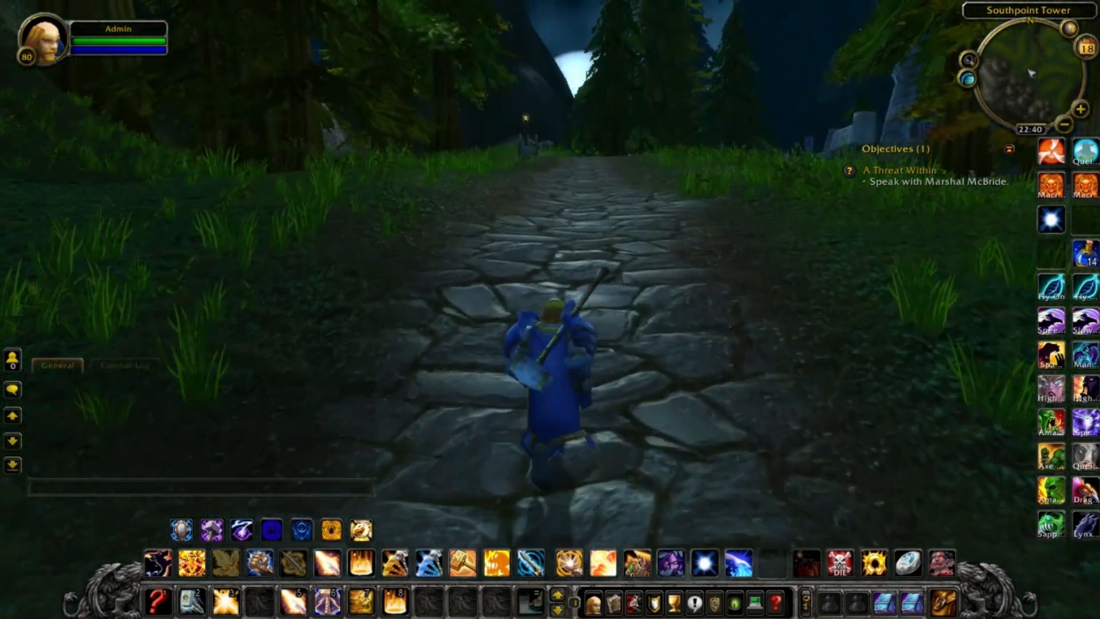
{"action": "key", "text": "d"}
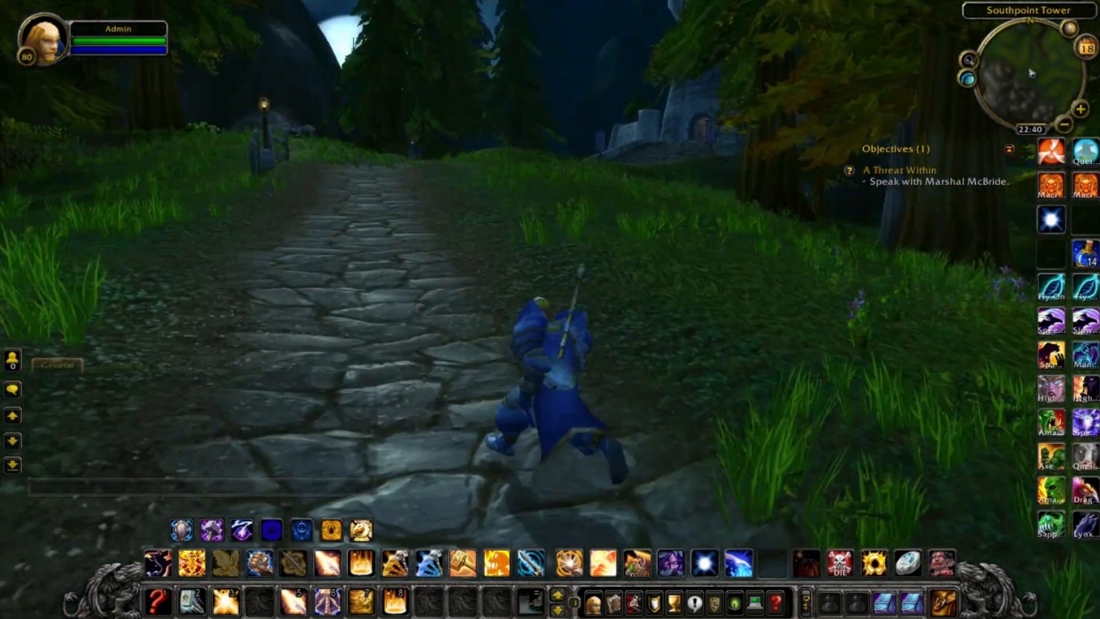
{"action": "key", "text": "a"}
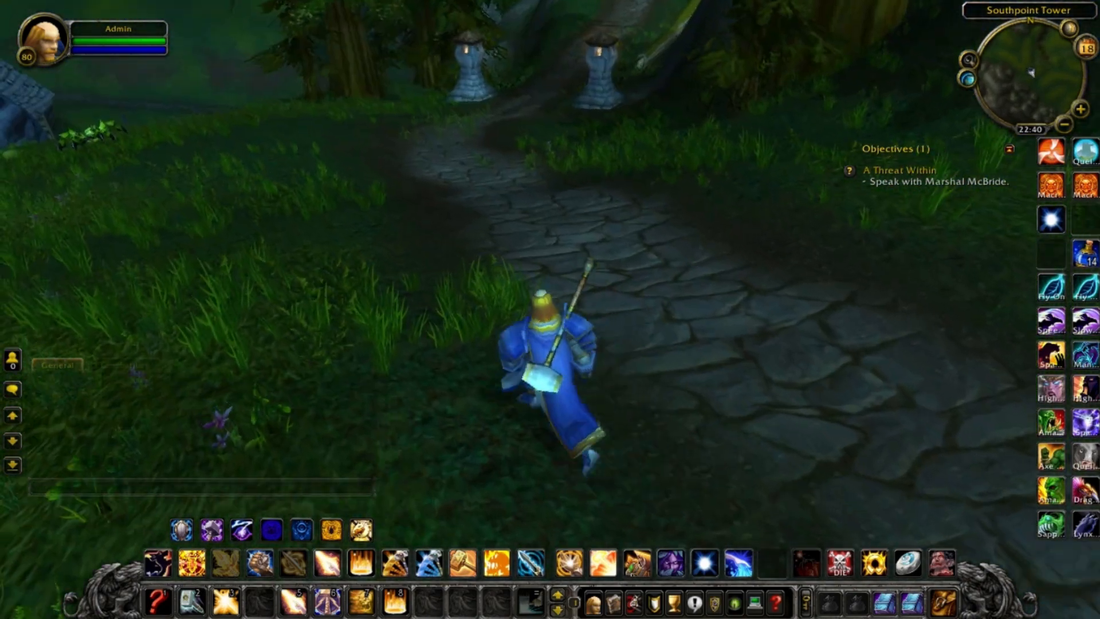
{"action": "key", "text": "a"}
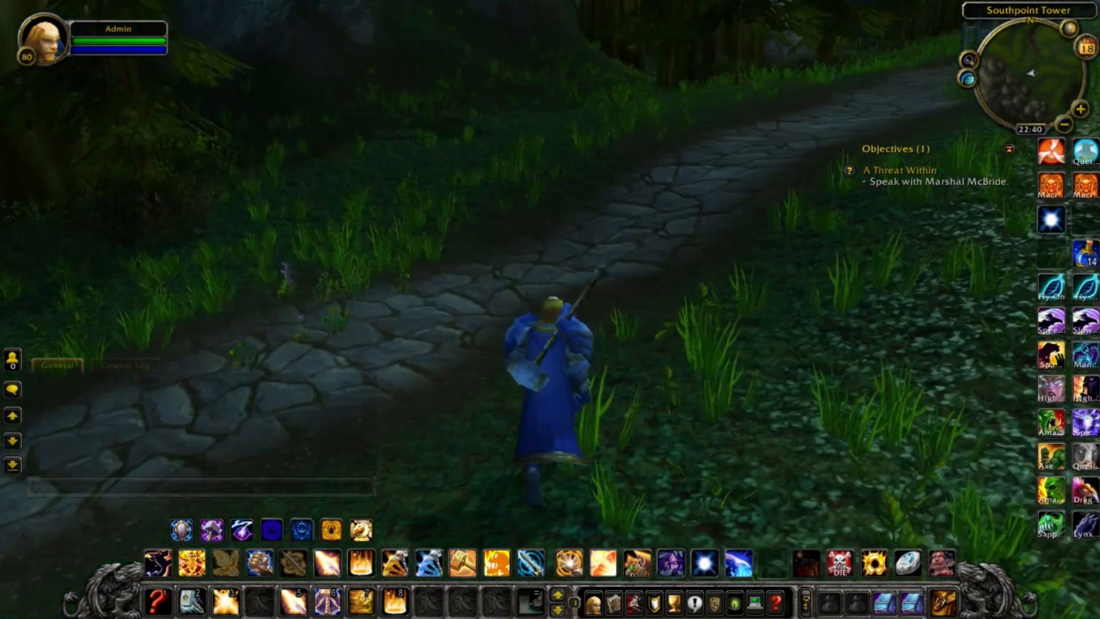
{"action": "key", "text": "a"}
{"action": "key", "text": "w"}
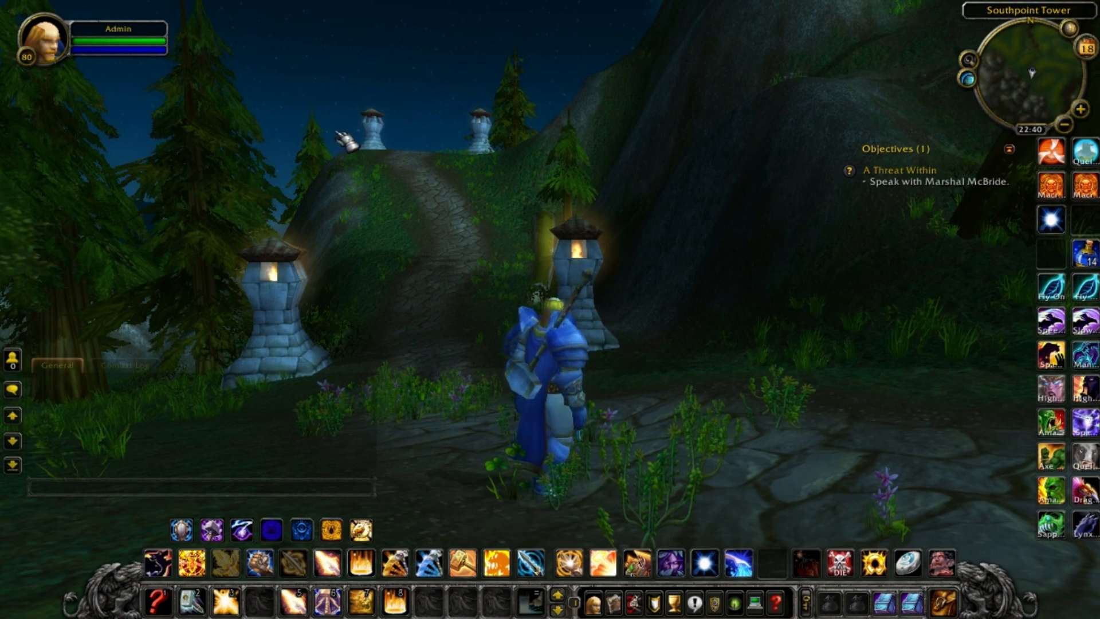
{"action": "key", "text": "d"}
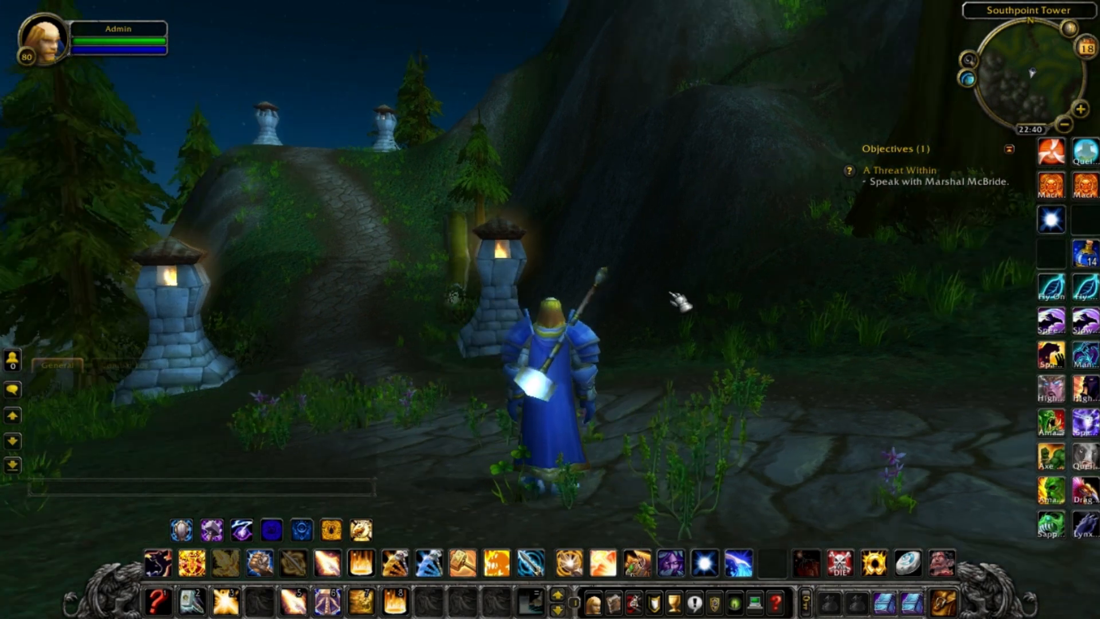
{"action": "right_click_drag", "start_coordinate": [670, 293], "coordinate": [882, 293]}
{"action": "key", "text": "w"}
{"action": "right_click_drag", "start_coordinate": [507, 294], "coordinate": [561, 293]}
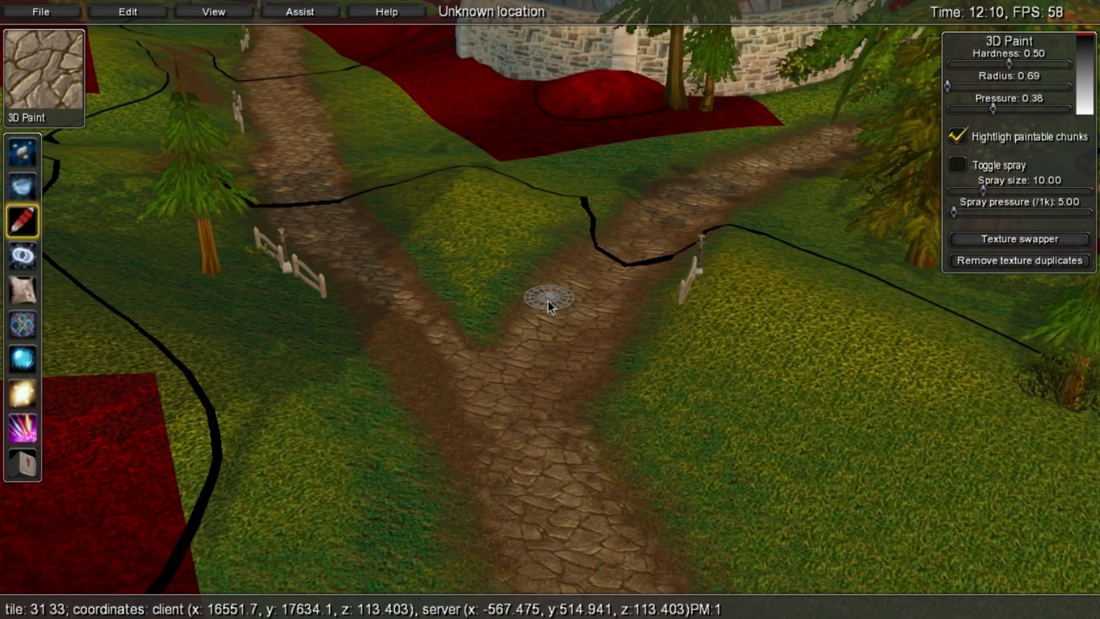
Switch back to the map editor and examine the cobblestones and dirt borders at the road fork up close.
{"action": "mouse_move", "coordinate": [542, 447]}
{"action": "right_mouse_down"}
{"action": "mouse_move", "coordinate": [731, 435]}
{"action": "mouse_move", "coordinate": [617, 464]}
{"action": "mouse_move", "coordinate": [716, 401]}
{"action": "mouse_move", "coordinate": [788, 278]}
{"action": "mouse_move", "coordinate": [698, 359]}
{"action": "mouse_move", "coordinate": [662, 374]}
{"action": "mouse_move", "coordinate": [631, 545]}
{"action": "mouse_move", "coordinate": [604, 313]}
{"action": "right_mouse_up"}
{"action": "key", "text": "w"}
{"action": "key", "text": "s"}
{"action": "key", "text": "a"}
{"action": "key", "text": "w"}
{"action": "key", "text": "s"}
{"action": "key", "text": "d"}
{"action": "key", "text": "w"}
{"action": "key", "text": "a"}
{"action": "key", "text": "w"}
{"action": "key", "text": "s"}
{"action": "key", "text": "w"}
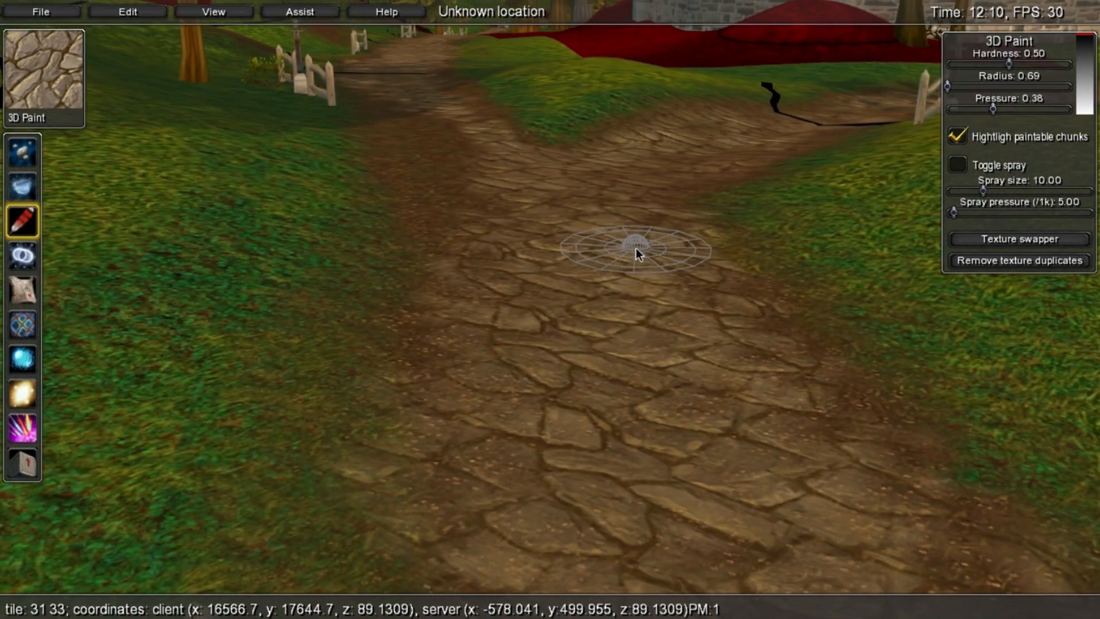
Pick the dark green grass texture from the terrain chunk at the road fork.
{"action": "right_click_drag", "start_coordinate": [638, 250], "coordinate": [641, 103]}
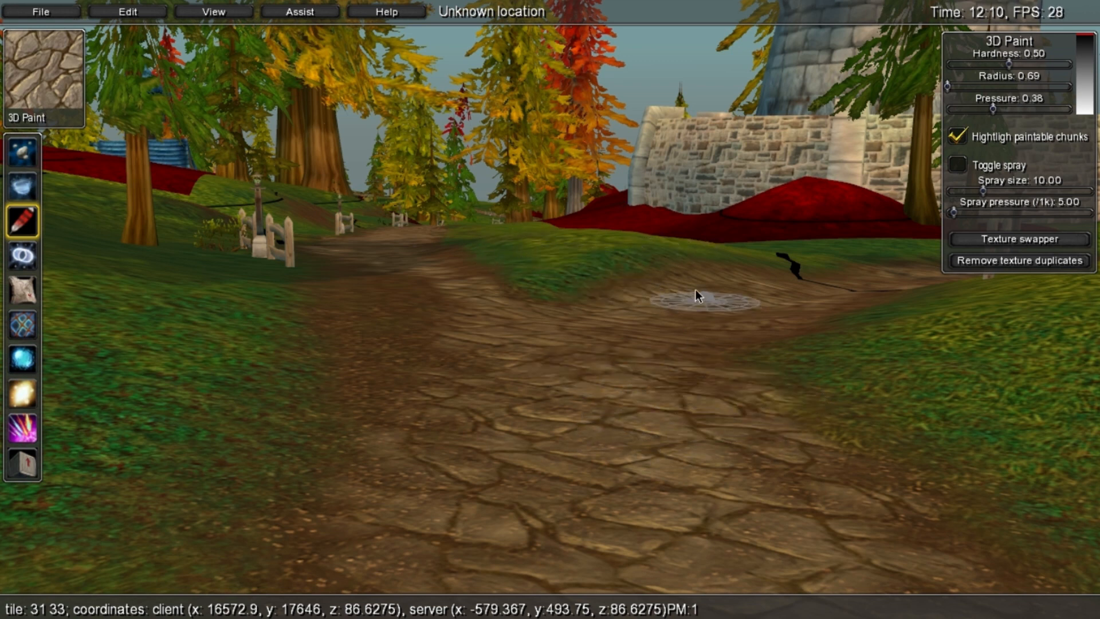
{"action": "key", "text": "w"}
{"action": "mouse_move", "coordinate": [691, 286]}
{"action": "right_mouse_down"}
{"action": "mouse_move", "coordinate": [699, 318]}
{"action": "mouse_move", "coordinate": [739, 281]}
{"action": "mouse_move", "coordinate": [739, 264]}
{"action": "right_mouse_up"}
{"action": "key", "text": "w"}
{"action": "key", "text": "s"}
{"action": "key", "text": "w"}
{"action": "key", "text": "s"}
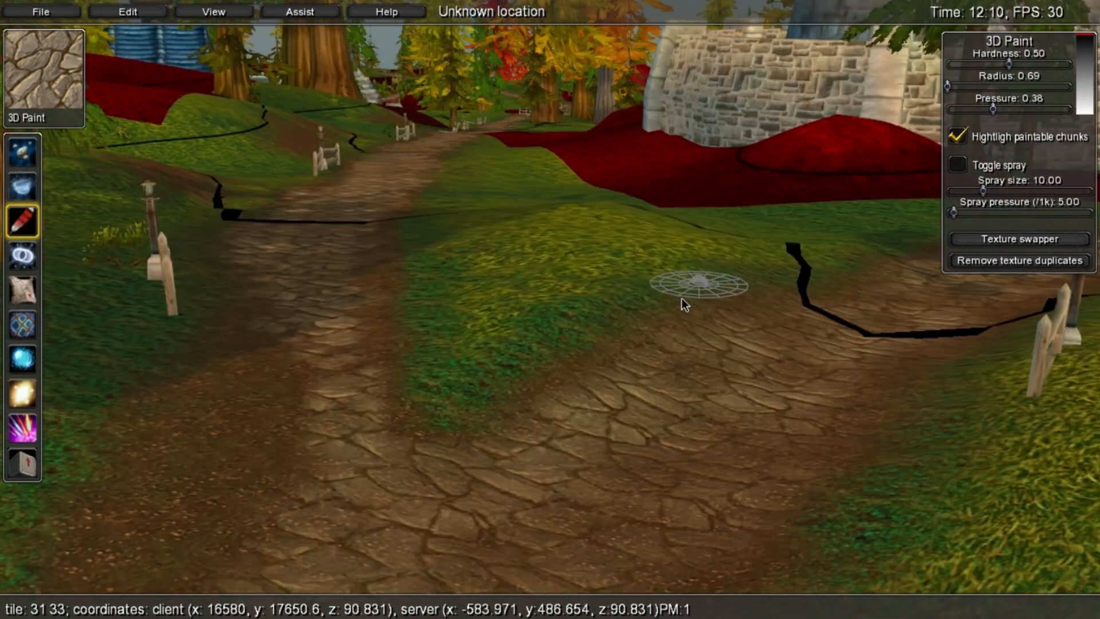
{"action": "left_click", "coordinate": [642, 314], "text": "ctrl+shift"}
{"action": "left_click", "coordinate": [527, 301]}
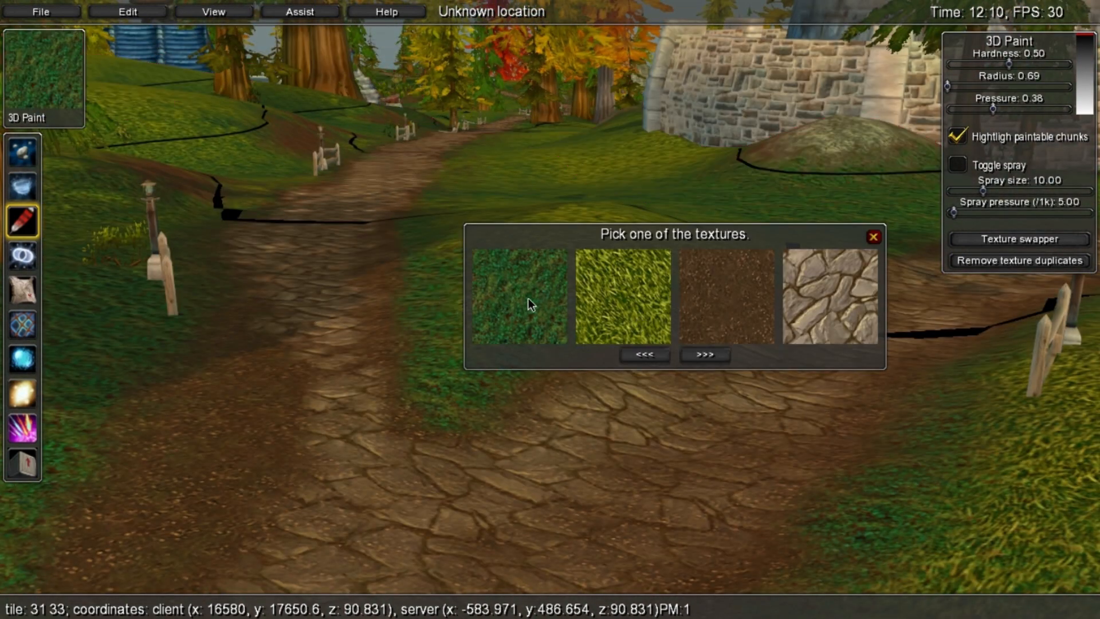
{"action": "left_click", "coordinate": [872, 237]}
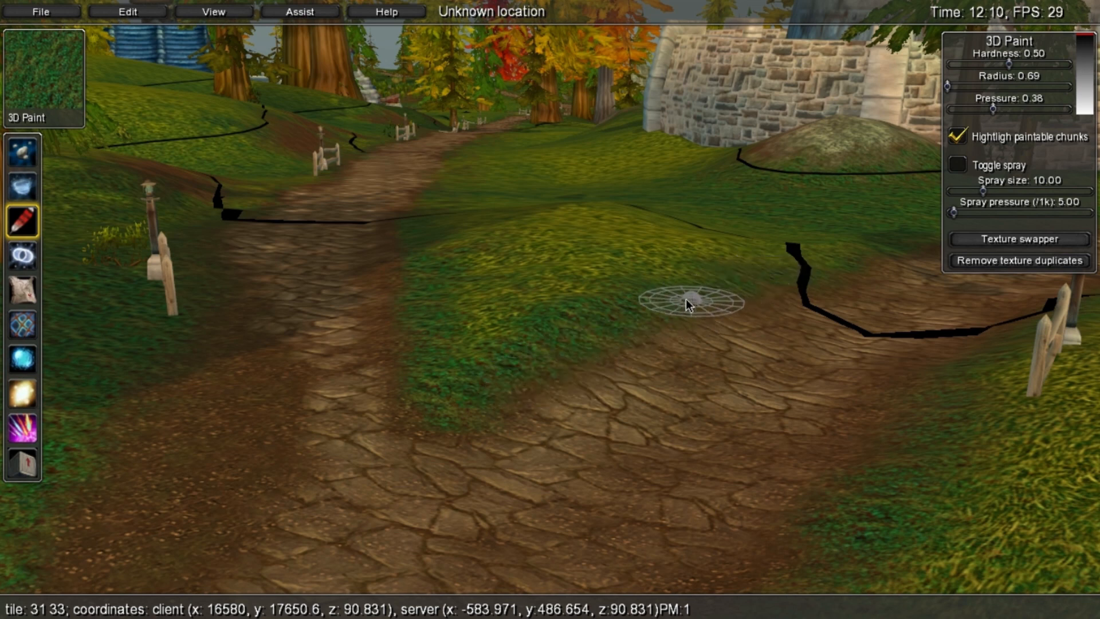
Pick the brown dirt texture from the textures of the chunk at the road fork.
{"action": "left_click", "coordinate": [665, 399], "text": "ctrl"}
{"action": "left_click", "coordinate": [718, 286]}
{"action": "left_click", "coordinate": [873, 237]}
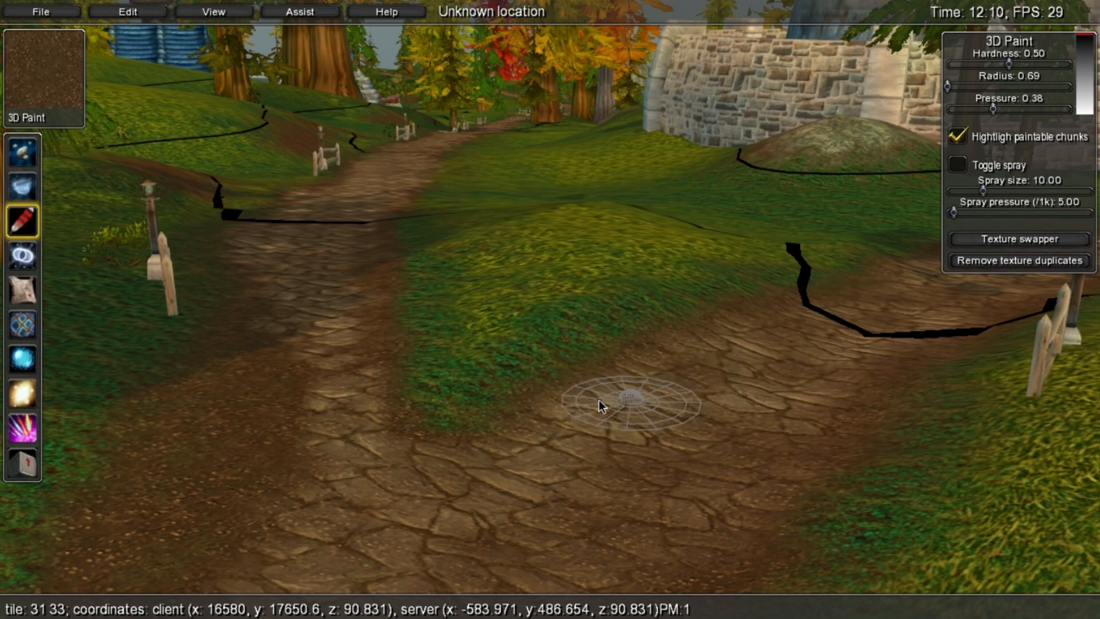
Examine the dirt transition between the grass and the cobblestones at ground level.
{"action": "key", "text": "s"}
{"action": "key", "text": "a"}
{"action": "right_click_drag", "start_coordinate": [514, 339], "coordinate": [773, 331]}
{"action": "key", "text": "w"}
{"action": "right_click_drag", "start_coordinate": [587, 401], "coordinate": [558, 328]}
{"action": "key", "text": "w"}
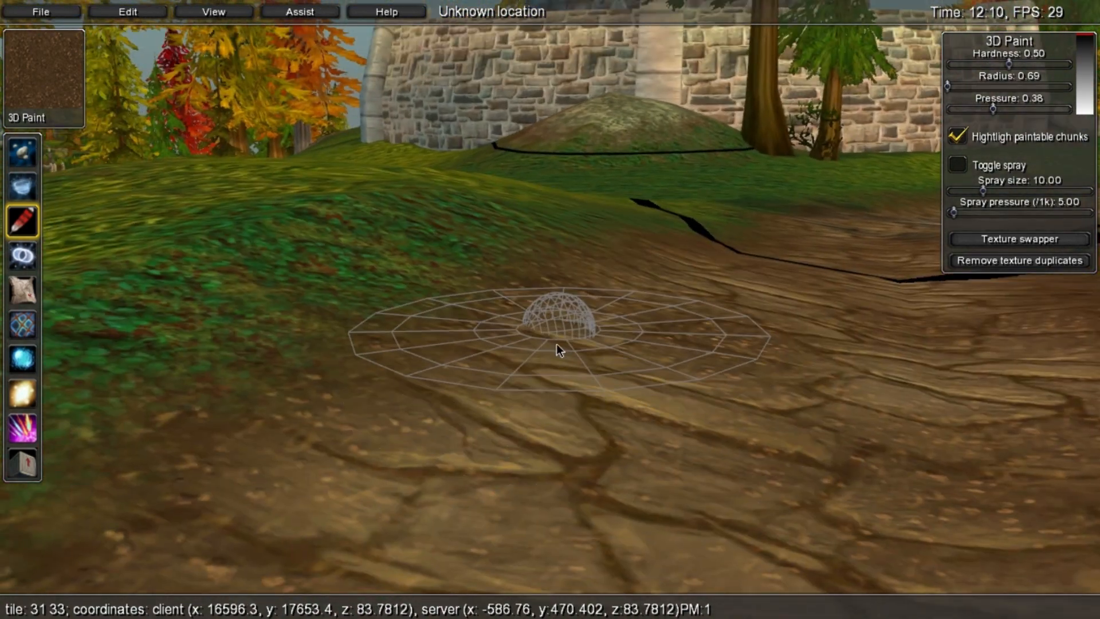
{"action": "key", "text": "s"}
{"action": "key", "text": "w"}
{"action": "key", "text": "s"}
{"action": "right_click_drag", "start_coordinate": [523, 473], "coordinate": [489, 427]}
{"action": "key", "text": "s"}
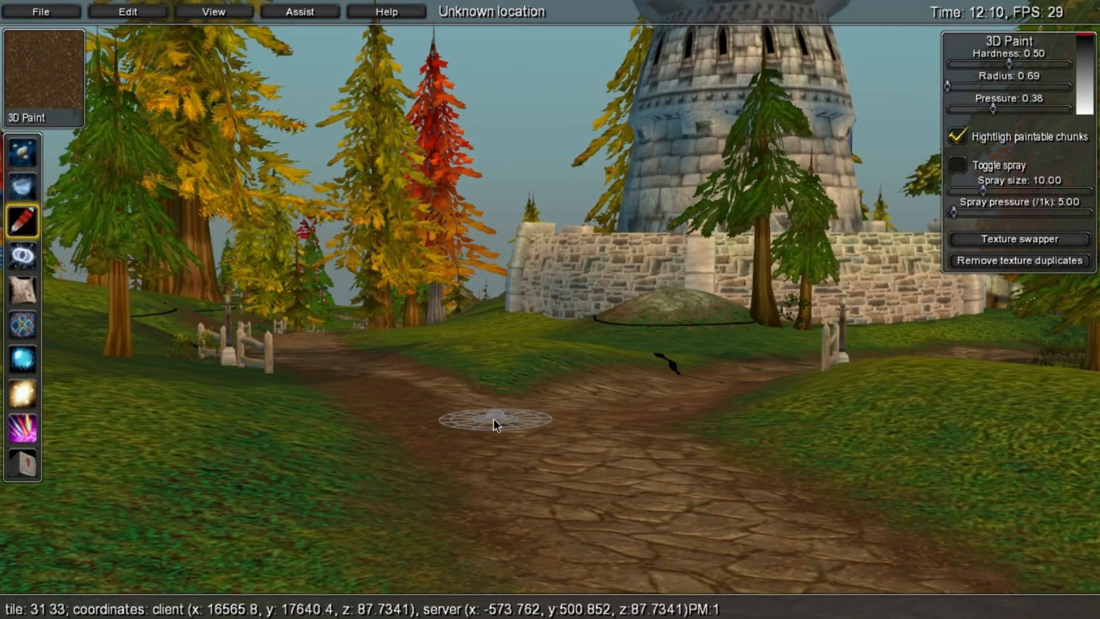
Pick the cobblestone texture at the road fork and paint it over the bare dirt patch beside the fenced branch.
{"action": "mouse_move", "coordinate": [612, 538]}
{"action": "right_mouse_down"}
{"action": "mouse_move", "coordinate": [615, 471]}
{"action": "mouse_move", "coordinate": [482, 479]}
{"action": "mouse_move", "coordinate": [466, 465]}
{"action": "mouse_move", "coordinate": [561, 451]}
{"action": "mouse_move", "coordinate": [517, 450]}
{"action": "right_mouse_up"}
{"action": "key", "text": "d"}
{"action": "key", "text": "s"}
{"action": "key", "text": "a"}
{"action": "key", "text": "w"}
{"action": "key", "text": "d"}
{"action": "right_click_drag", "start_coordinate": [584, 463], "coordinate": [530, 456]}
{"action": "mouse_move", "coordinate": [603, 465]}
{"action": "right_mouse_down"}
{"action": "mouse_move", "coordinate": [645, 442]}
{"action": "mouse_move", "coordinate": [634, 409]}
{"action": "mouse_move", "coordinate": [618, 442]}
{"action": "mouse_move", "coordinate": [583, 472]}
{"action": "mouse_move", "coordinate": [537, 476]}
{"action": "right_mouse_up"}
{"action": "key", "text": "q"}
{"action": "key", "text": "w"}
{"action": "key", "text": "s"}
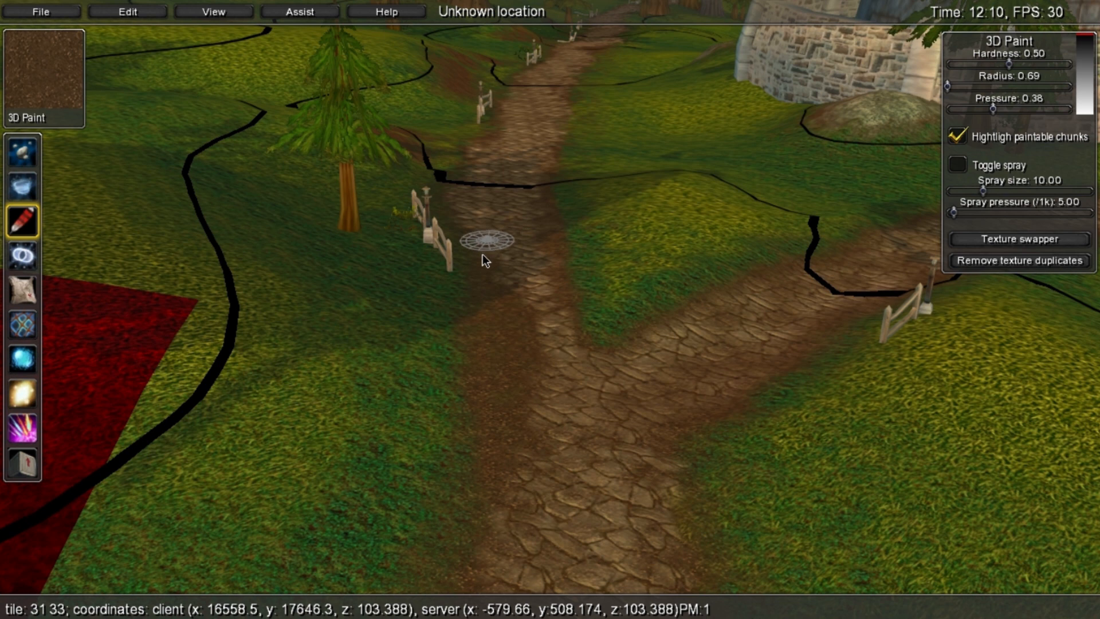
{"action": "left_click", "coordinate": [572, 399], "text": "ctrl"}
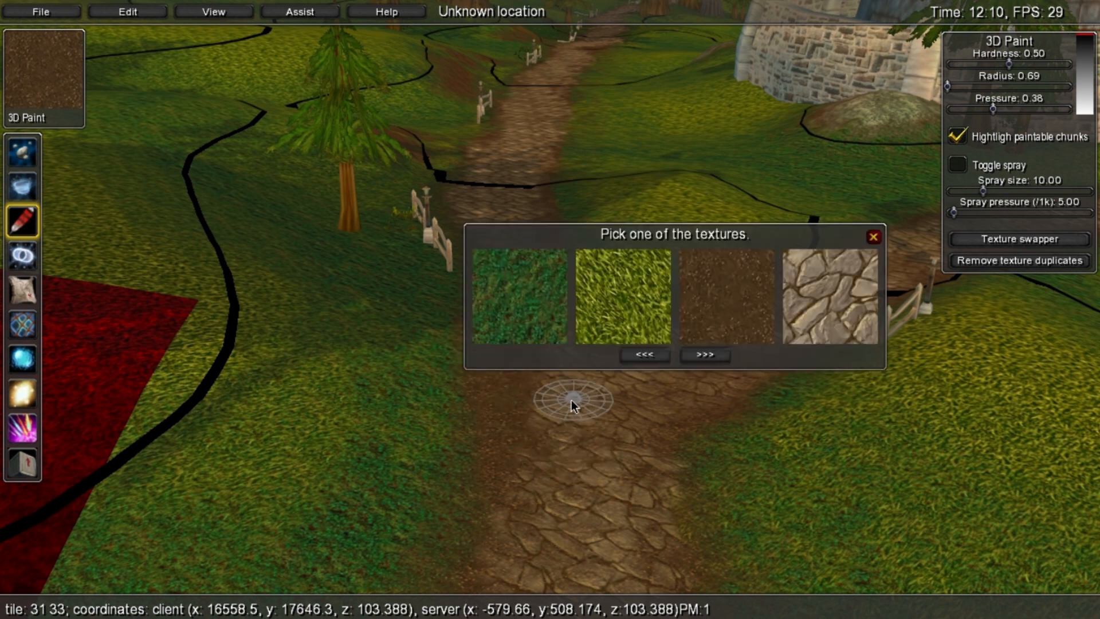
{"action": "left_click", "coordinate": [858, 294]}
{"action": "left_click", "coordinate": [874, 238]}
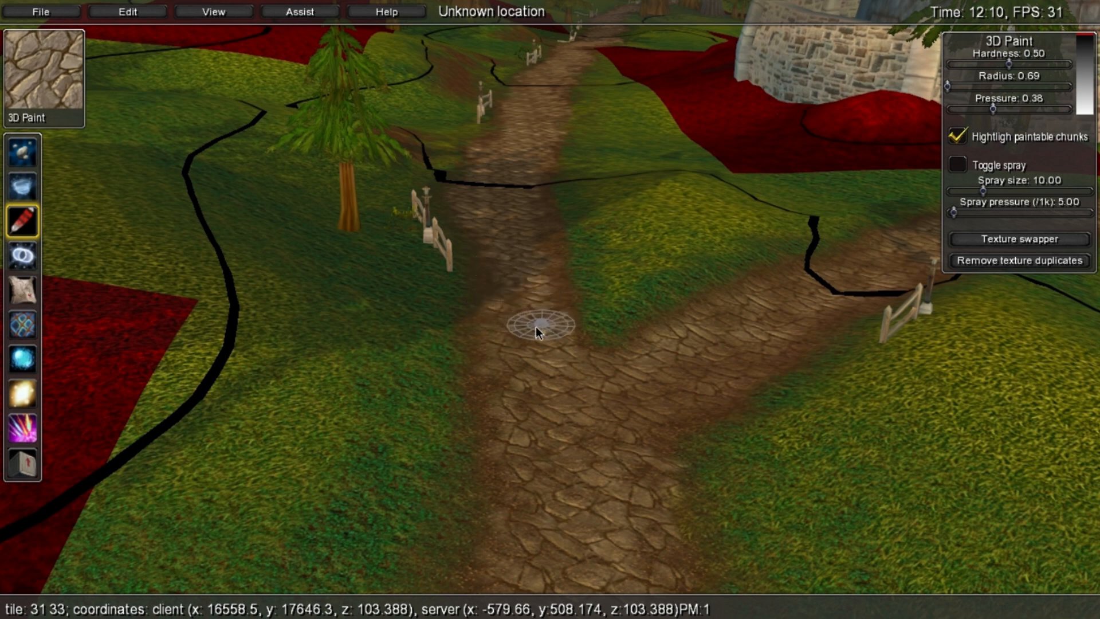
Examine the painted cobblestones and dirt edges of the road junction from above.
{"action": "key", "text": "s"}
{"action": "key", "text": "d"}
{"action": "mouse_move", "coordinate": [603, 255]}
{"action": "right_mouse_down"}
{"action": "mouse_move", "coordinate": [638, 327]}
{"action": "mouse_move", "coordinate": [571, 334]}
{"action": "mouse_move", "coordinate": [547, 361]}
{"action": "right_mouse_up"}
{"action": "key", "text": "w"}
{"action": "key", "text": "w"}
{"action": "right_click_drag", "start_coordinate": [597, 296], "coordinate": [577, 427]}
{"action": "key", "text": "s"}
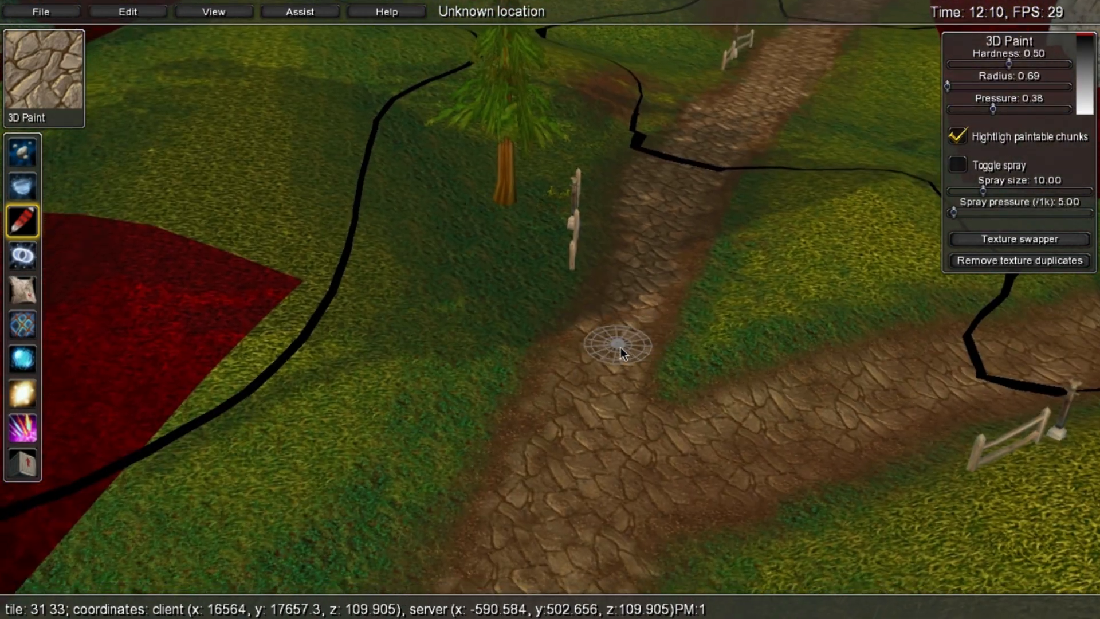
{"action": "right_click_drag", "start_coordinate": [621, 347], "coordinate": [596, 434]}
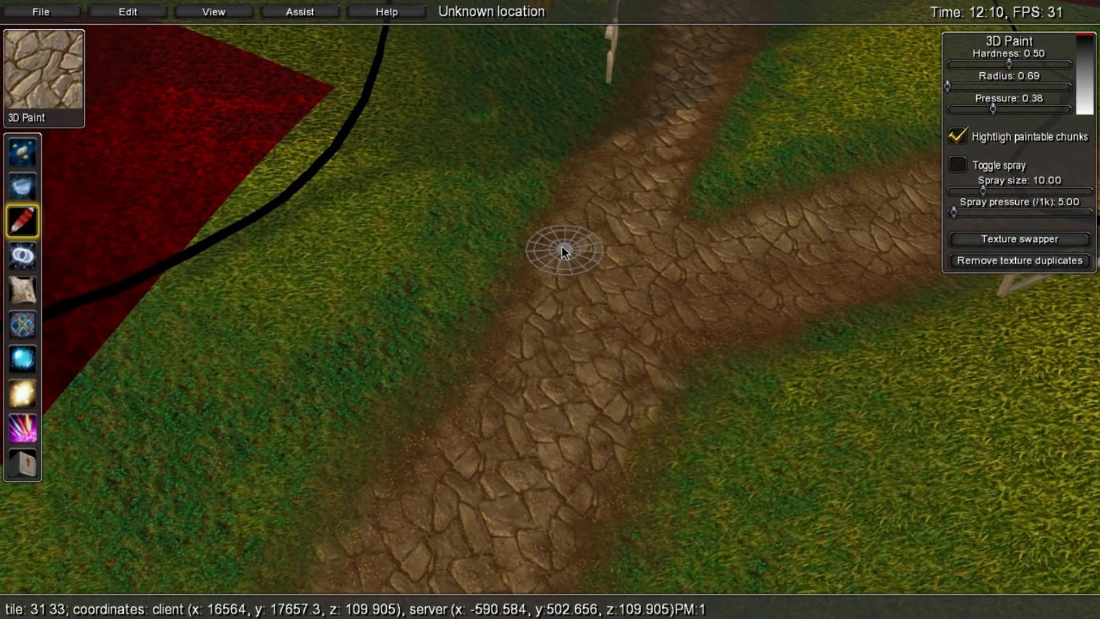
{"action": "right_click_drag", "start_coordinate": [628, 318], "coordinate": [638, 241]}
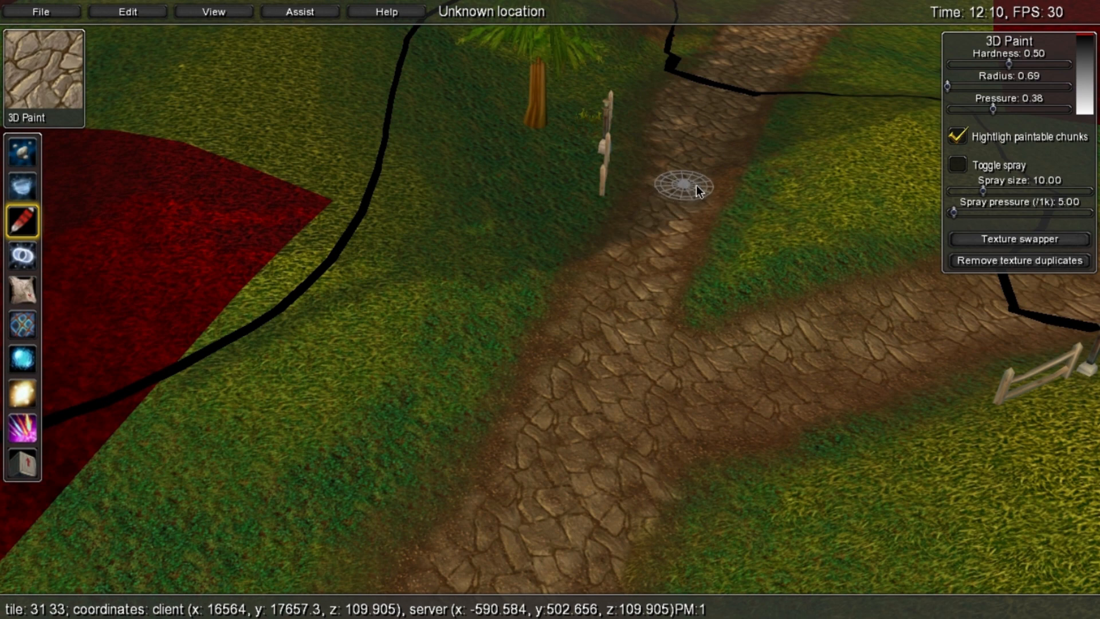
Examine the cobbled branch that runs past the tree and wooden fence.
{"action": "key", "text": "s"}
{"action": "mouse_move", "coordinate": [608, 322]}
{"action": "right_mouse_down"}
{"action": "mouse_move", "coordinate": [619, 298]}
{"action": "mouse_move", "coordinate": [608, 232]}
{"action": "right_mouse_up"}
{"action": "right_click_drag", "start_coordinate": [551, 311], "coordinate": [484, 310]}
{"action": "key", "text": "a"}
{"action": "right_click_drag", "start_coordinate": [667, 310], "coordinate": [696, 313]}
{"action": "mouse_move", "coordinate": [579, 329]}
{"action": "right_mouse_down"}
{"action": "mouse_move", "coordinate": [656, 356]}
{"action": "mouse_move", "coordinate": [698, 310]}
{"action": "mouse_move", "coordinate": [671, 283]}
{"action": "right_mouse_up"}
{"action": "key", "text": "w"}
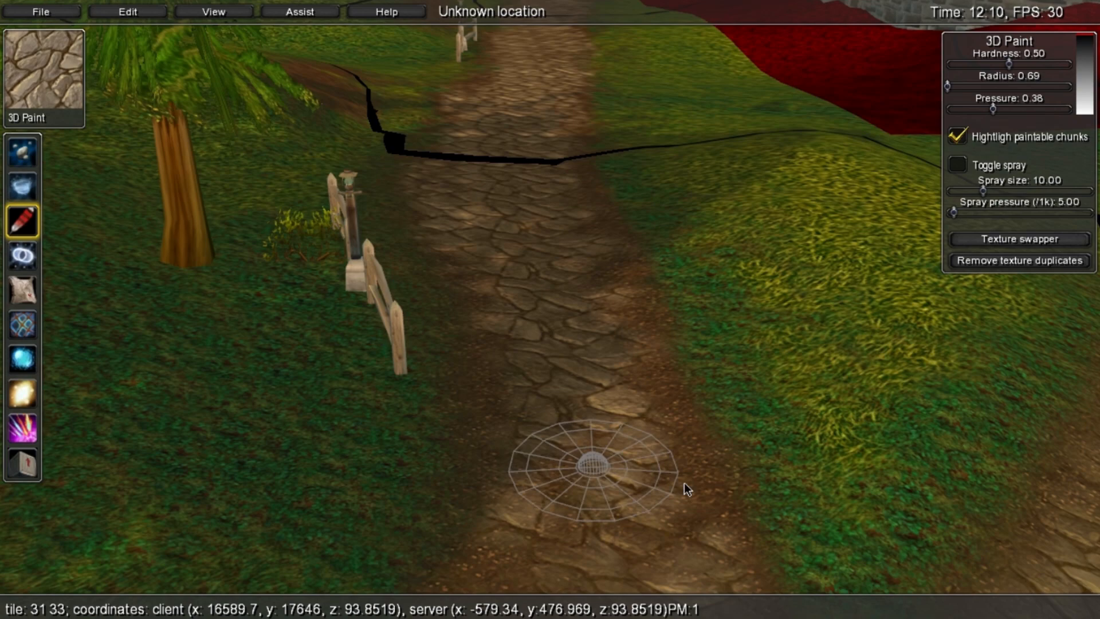
Examine both road branches and the grass wedge between them from several angles.
{"action": "key", "text": "s"}
{"action": "key", "text": "d"}
{"action": "key", "text": "d"}
{"action": "right_click_drag", "start_coordinate": [796, 280], "coordinate": [576, 267]}
{"action": "key", "text": "w"}
{"action": "mouse_move", "coordinate": [581, 339]}
{"action": "right_mouse_down"}
{"action": "mouse_move", "coordinate": [603, 318]}
{"action": "mouse_move", "coordinate": [653, 321]}
{"action": "right_mouse_up"}
{"action": "key", "text": "s"}
{"action": "key", "text": "a"}
{"action": "mouse_move", "coordinate": [602, 366]}
{"action": "right_mouse_down"}
{"action": "mouse_move", "coordinate": [679, 386]}
{"action": "mouse_move", "coordinate": [696, 427]}
{"action": "right_mouse_up"}
{"action": "key", "text": "s"}
{"action": "mouse_move", "coordinate": [688, 321]}
{"action": "right_mouse_down"}
{"action": "mouse_move", "coordinate": [585, 301]}
{"action": "mouse_move", "coordinate": [710, 360]}
{"action": "mouse_move", "coordinate": [511, 203]}
{"action": "mouse_move", "coordinate": [476, 255]}
{"action": "right_mouse_up"}
{"action": "key", "text": "w"}
{"action": "key", "text": "w"}
{"action": "key", "text": "s"}
Examine the road junction and the grassy banks beside it from near ground level, facing the tower.
{"action": "key", "text": "w"}
{"action": "mouse_move", "coordinate": [463, 423]}
{"action": "right_mouse_down"}
{"action": "mouse_move", "coordinate": [485, 356]}
{"action": "mouse_move", "coordinate": [575, 407]}
{"action": "mouse_move", "coordinate": [518, 393]}
{"action": "right_mouse_up"}
{"action": "key", "text": "s"}
{"action": "key", "text": "a"}
{"action": "key", "text": "d"}
{"action": "key", "text": "d"}
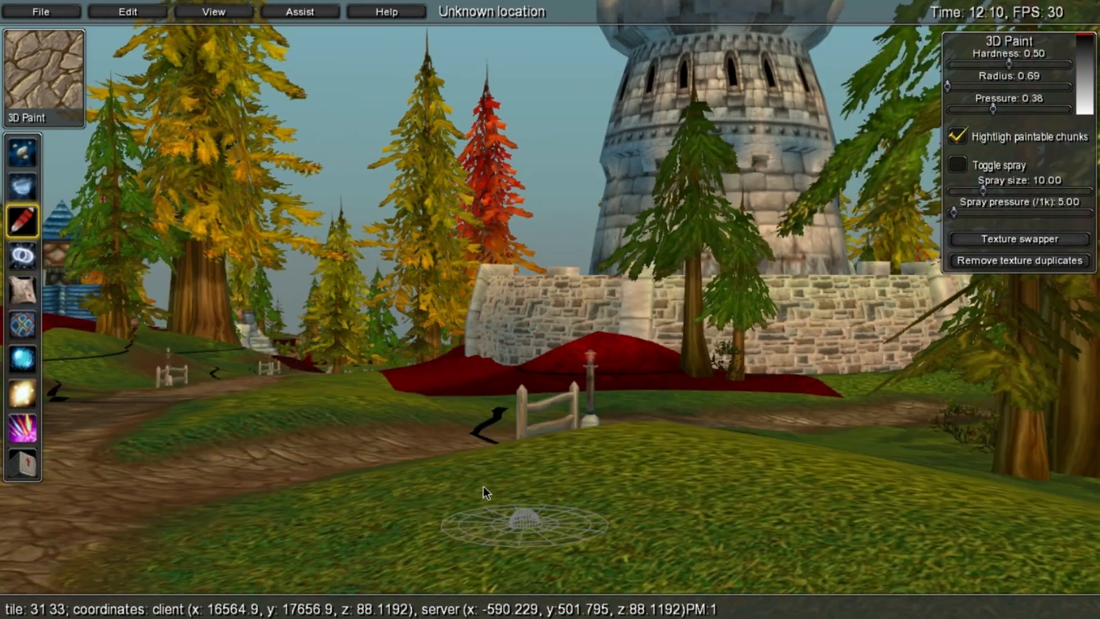
{"action": "right_click_drag", "start_coordinate": [424, 466], "coordinate": [282, 472]}
{"action": "key", "text": "a"}
{"action": "right_click_drag", "start_coordinate": [402, 427], "coordinate": [452, 407]}
{"action": "key", "text": "a"}
{"action": "right_click_drag", "start_coordinate": [518, 466], "coordinate": [524, 495]}
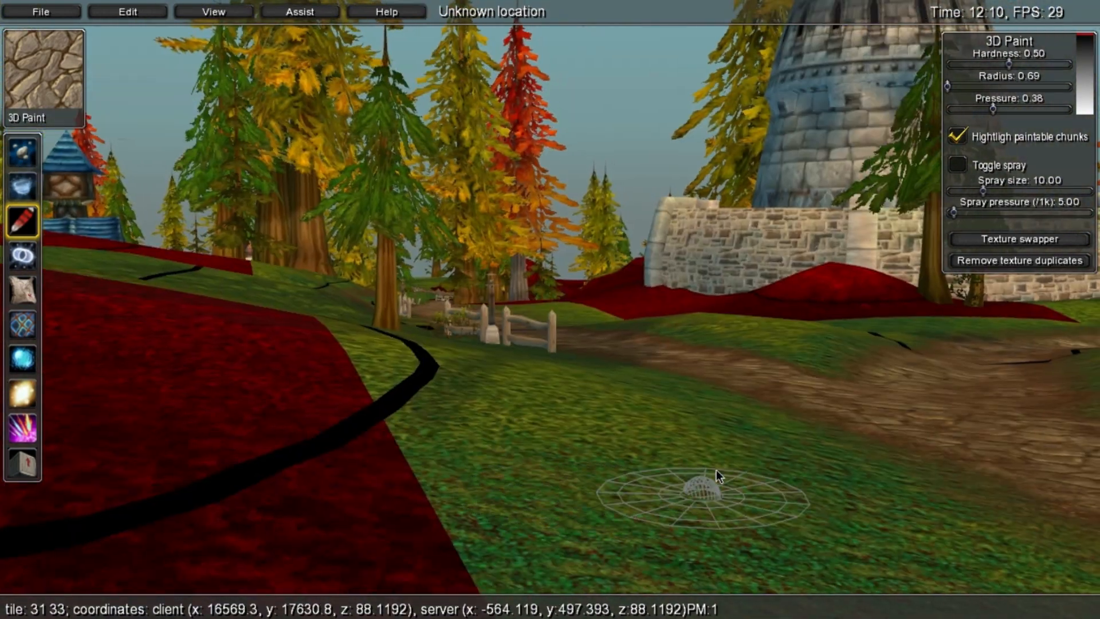
Examine the whole fork of the cobblestone road and its grass wedge from ground level up to a high view.
{"action": "key", "text": "d"}
{"action": "key", "text": "w"}
{"action": "right_click_drag", "start_coordinate": [487, 431], "coordinate": [525, 496]}
{"action": "key", "text": "s"}
{"action": "key", "text": "s"}
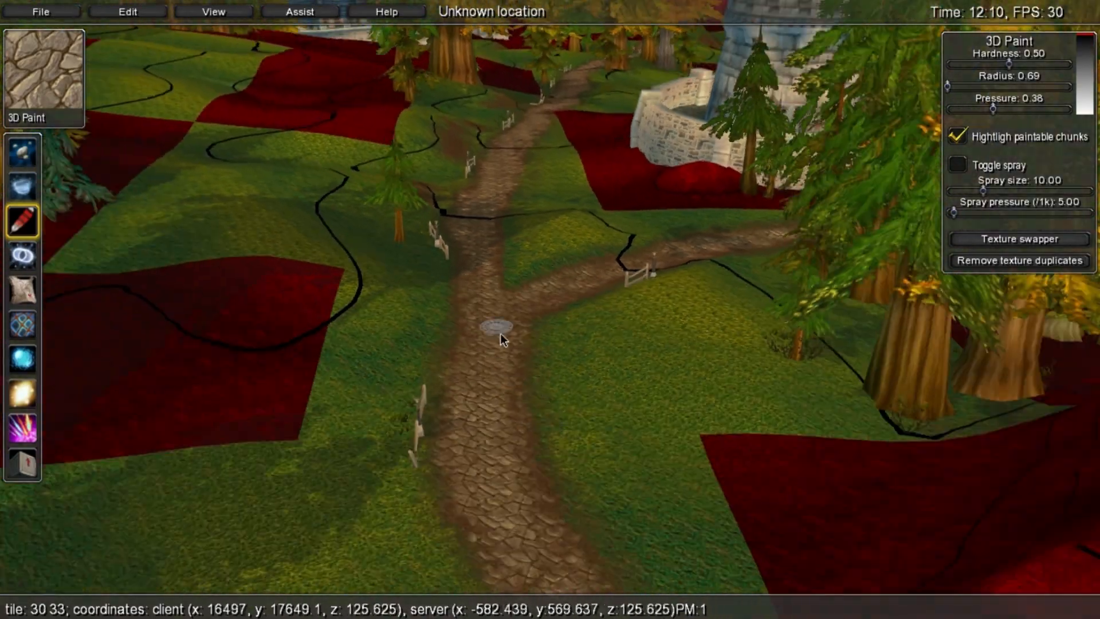
{"action": "right_click_drag", "start_coordinate": [500, 333], "coordinate": [501, 410]}
{"action": "key", "text": "s"}
{"action": "key", "text": "w"}
{"action": "right_click_drag", "start_coordinate": [532, 338], "coordinate": [491, 314]}
{"action": "key", "text": "w"}
{"action": "key", "text": "w"}
{"action": "key", "text": "s"}
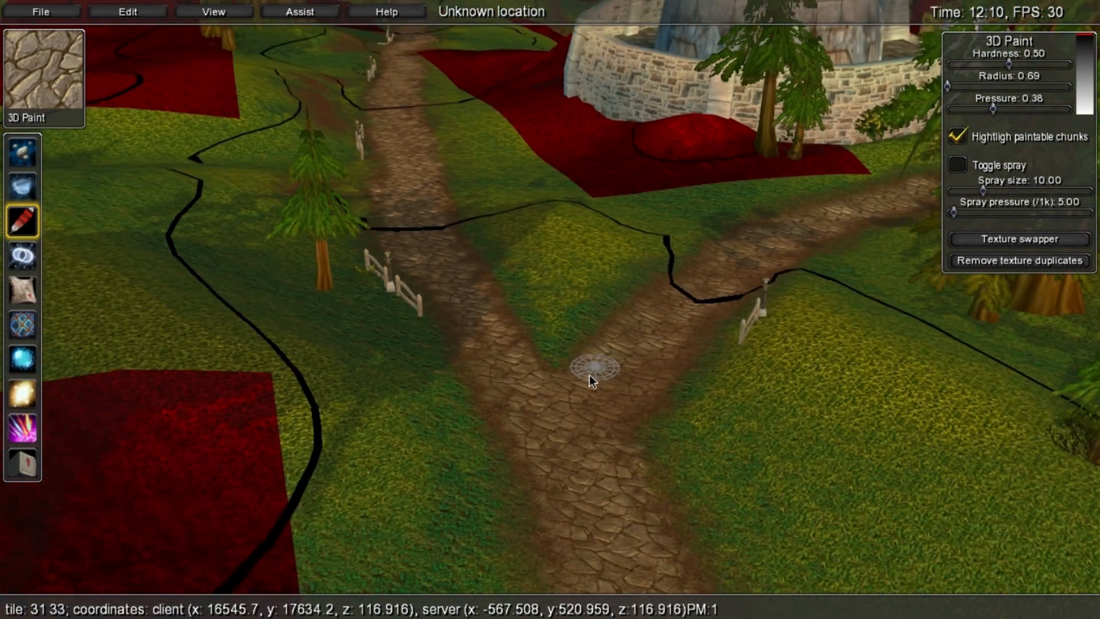
{"action": "key", "text": "s"}
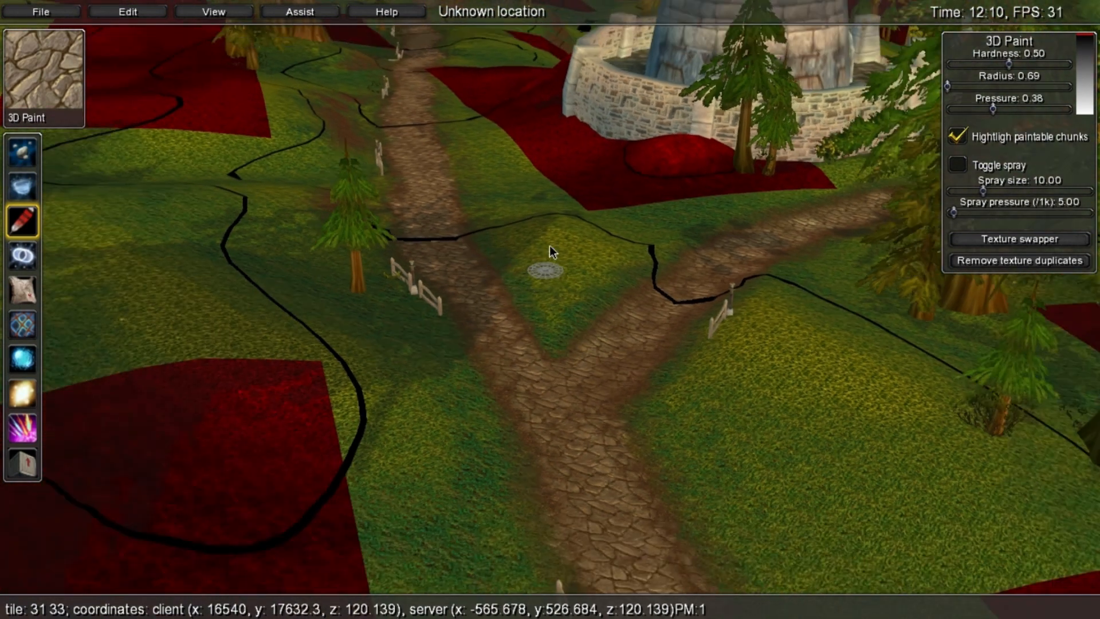
Examine the cobblestone road leading away through the fenced forest valley and the junction from directly overhead.
{"action": "key", "text": "d"}
{"action": "key", "text": "s"}
{"action": "right_click_drag", "start_coordinate": [463, 273], "coordinate": [779, 342]}
{"action": "key", "text": "d"}
{"action": "key", "text": "w"}
{"action": "key", "text": "a"}
{"action": "key", "text": "w"}
{"action": "key", "text": "s"}
{"action": "key", "text": "w"}
{"action": "key", "text": "a"}
{"action": "right_click_drag", "start_coordinate": [444, 322], "coordinate": [888, 246]}
{"action": "key", "text": "a"}
{"action": "right_click_drag", "start_coordinate": [338, 433], "coordinate": [335, 395]}
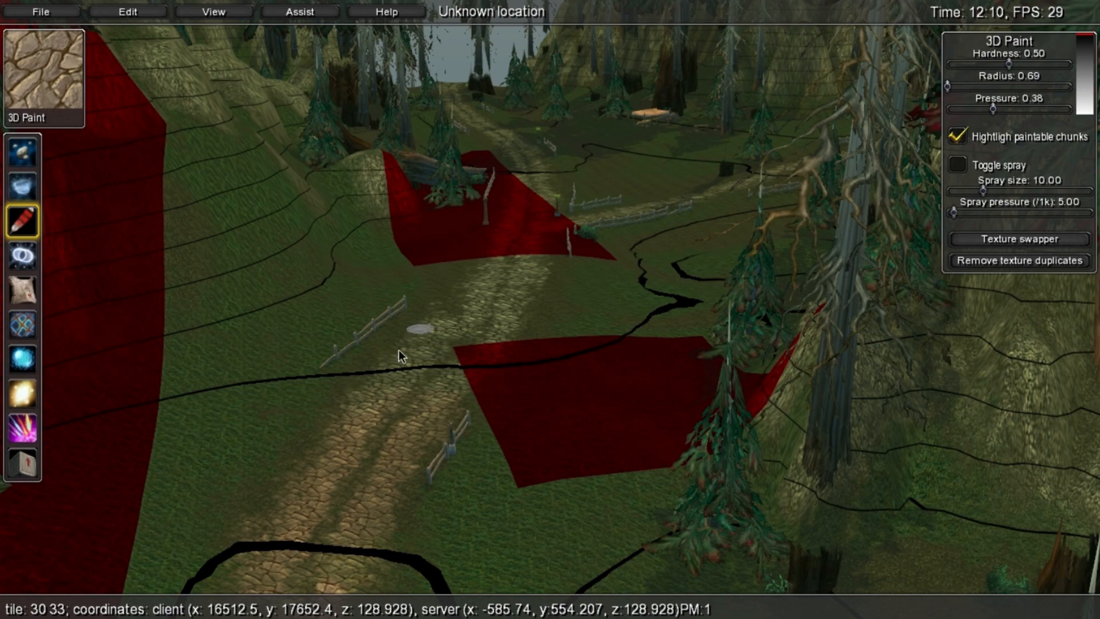
{"action": "key", "text": "s"}
{"action": "right_click_drag", "start_coordinate": [399, 350], "coordinate": [532, 401]}
{"action": "right_click_drag", "start_coordinate": [381, 309], "coordinate": [824, 436]}
{"action": "right_click_drag", "start_coordinate": [492, 366], "coordinate": [723, 108]}
{"action": "right_click_drag", "start_coordinate": [592, 338], "coordinate": [628, 419]}
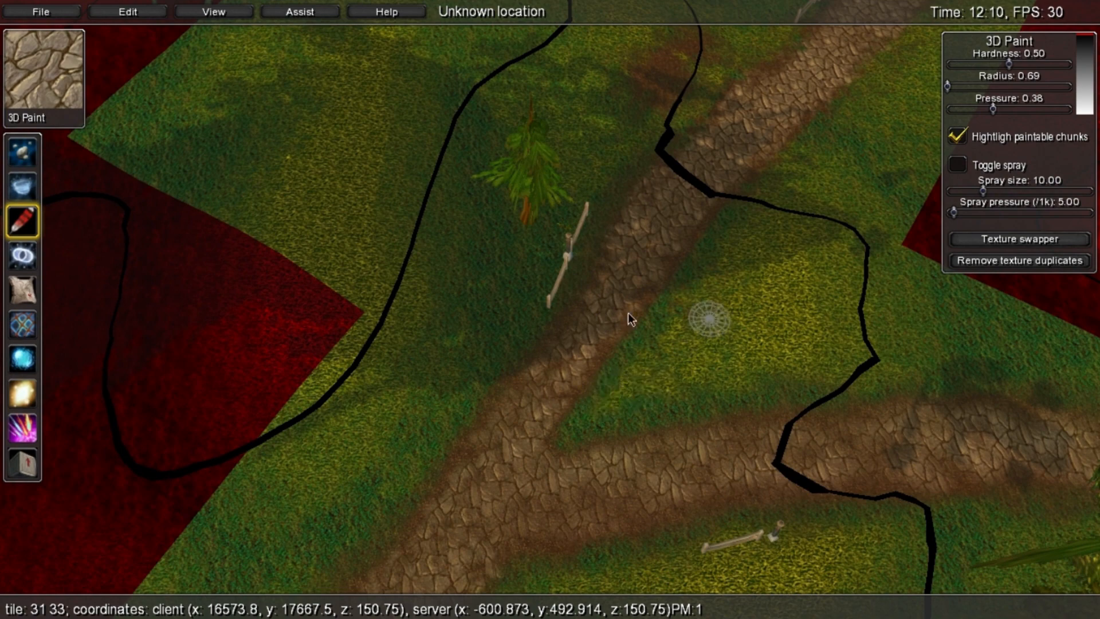
In the object editor, copy the humansignpost04 signpost that stands beside the cobblestone road below the rocky mound.
{"action": "right_click_drag", "start_coordinate": [628, 312], "coordinate": [164, 294]}
{"action": "right_click_drag", "start_coordinate": [590, 344], "coordinate": [276, 262]}
{"action": "right_click_drag", "start_coordinate": [593, 400], "coordinate": [226, 423]}
{"action": "key", "text": "w"}
{"action": "key", "text": "d"}
{"action": "right_click_drag", "start_coordinate": [501, 376], "coordinate": [427, 452]}
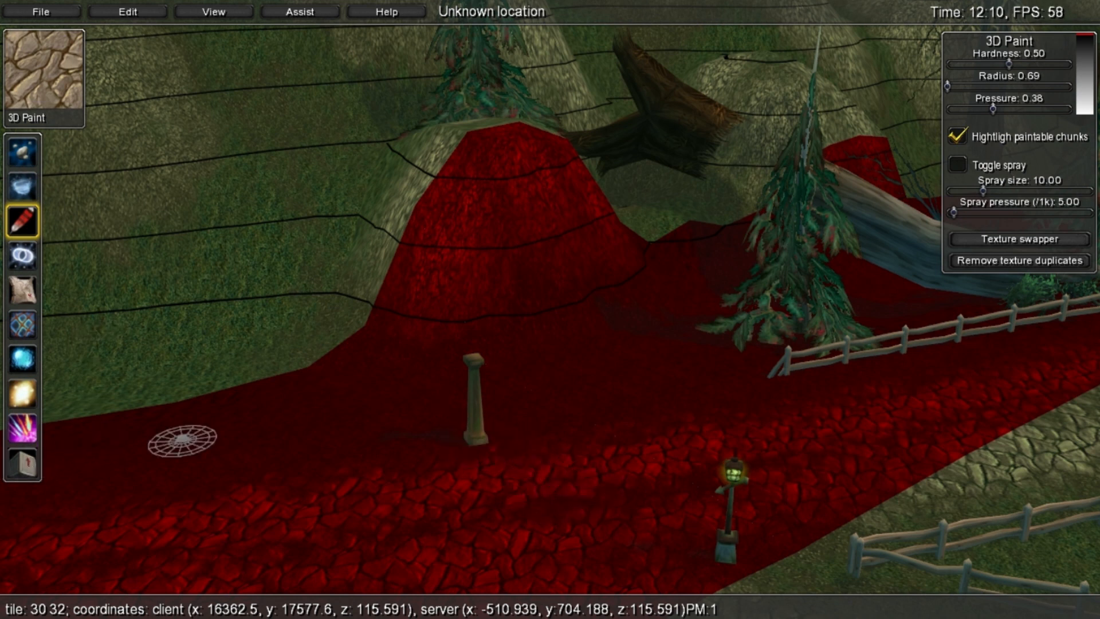
{"action": "left_click", "coordinate": [23, 463]}
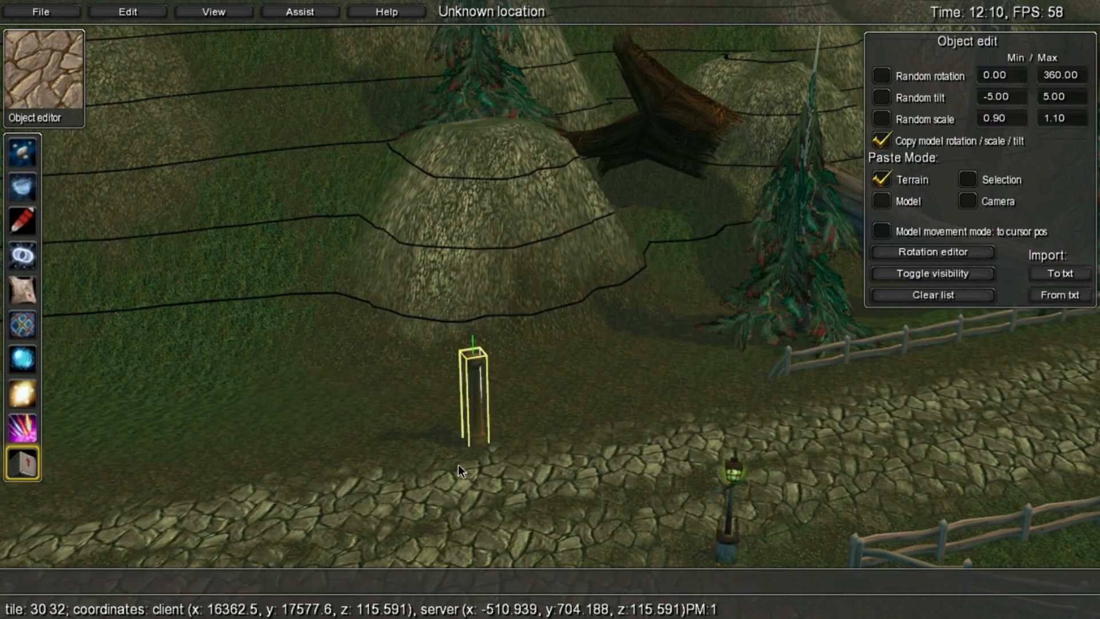
{"action": "key", "text": "ctrl+c"}
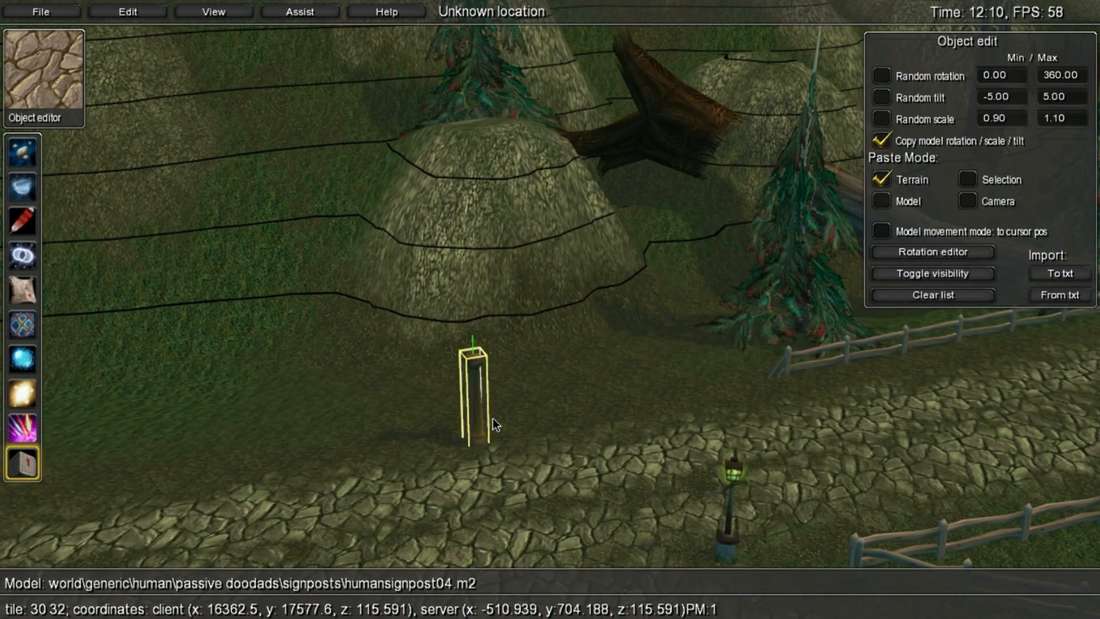
Place a copy of the signpost on the grass wedge between the two road branches.
{"action": "key", "text": "s"}
{"action": "left_click", "coordinate": [465, 337]}
{"action": "right_click_drag", "start_coordinate": [465, 336], "coordinate": [172, 277]}
{"action": "key", "text": "w"}
{"action": "key", "text": "d"}
{"action": "right_click_drag", "start_coordinate": [728, 385], "coordinate": [467, 372]}
{"action": "key", "text": "d"}
{"action": "left_click", "coordinate": [455, 386]}
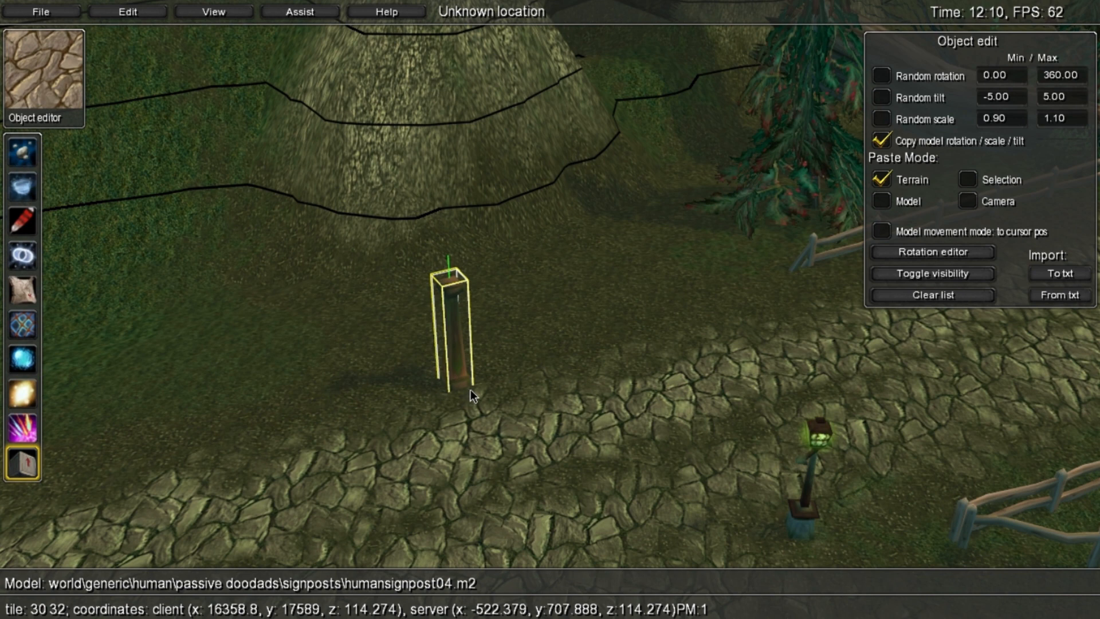
{"action": "left_click", "coordinate": [427, 281]}
{"action": "right_click_drag", "start_coordinate": [420, 279], "coordinate": [166, 294]}
{"action": "right_click_drag", "start_coordinate": [572, 293], "coordinate": [70, 580]}
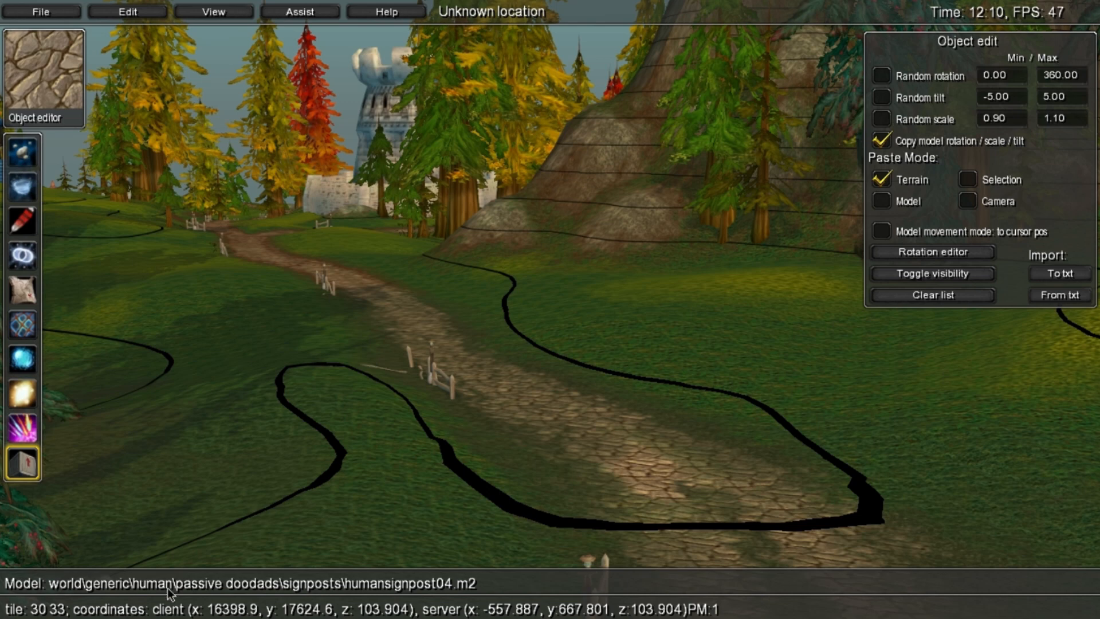
{"action": "right_click_drag", "start_coordinate": [590, 350], "coordinate": [546, 421]}
{"action": "key", "text": "w"}
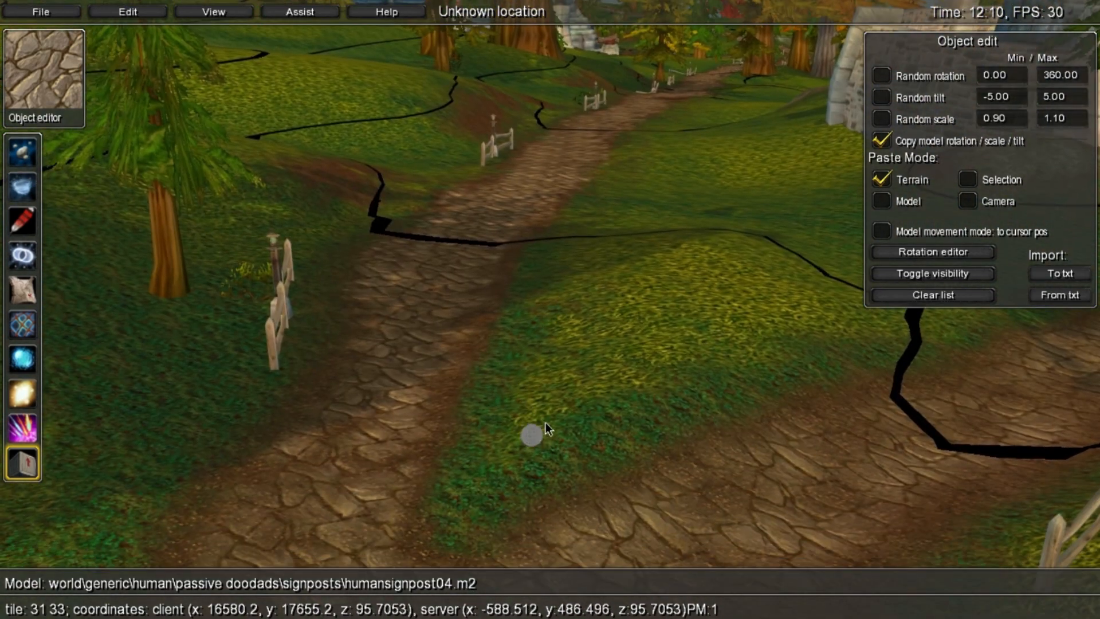
{"action": "left_click", "coordinate": [546, 403]}
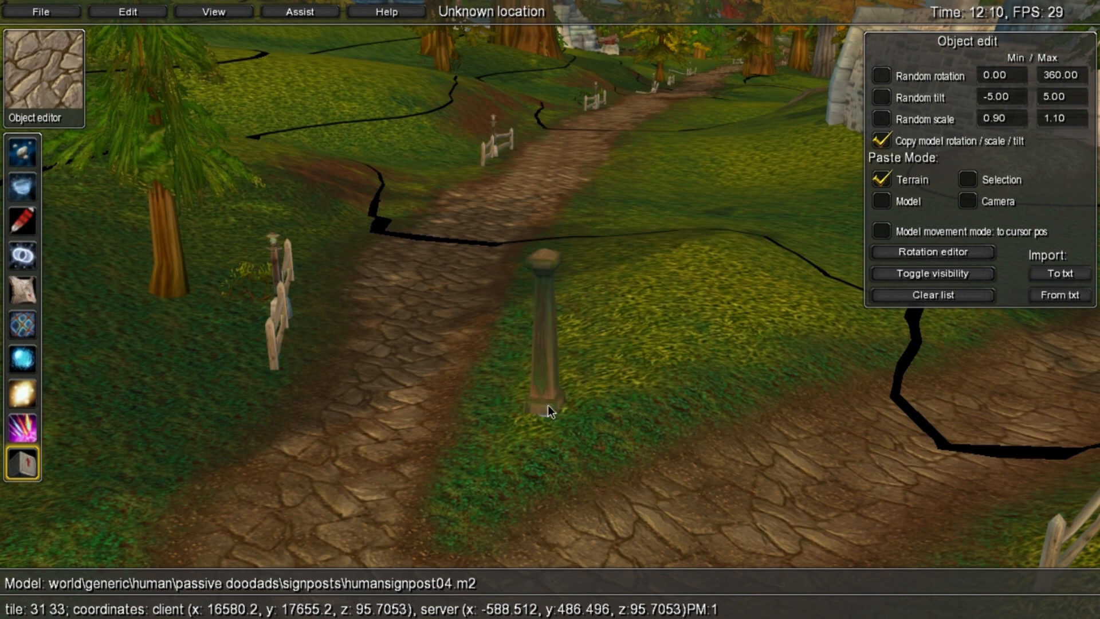
Adjust the position of the signpost near the tip of the grass wedge and deselect it.
{"action": "middle_click_drag", "start_coordinate": [542, 390], "coordinate": [545, 396]}
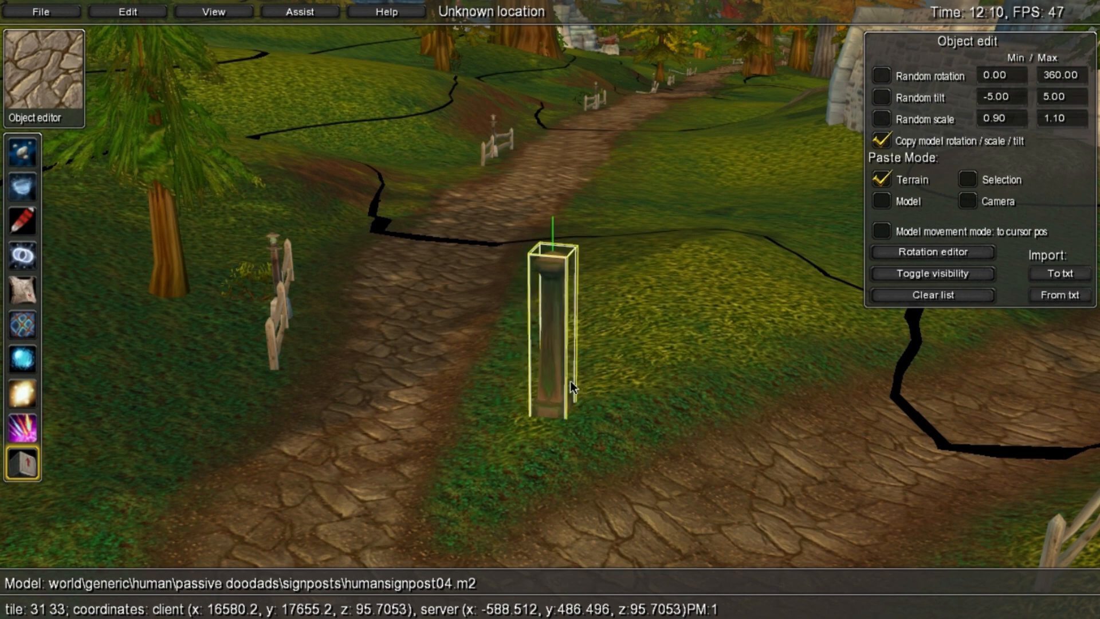
{"action": "left_click_drag", "start_coordinate": [574, 380], "coordinate": [549, 381], "text": "shift"}
{"action": "left_click", "coordinate": [577, 456]}
Examine the signpost on the grass wedge from road level, facing the stone tower.
{"action": "key", "text": "s"}
{"action": "right_click_drag", "start_coordinate": [552, 369], "coordinate": [600, 404]}
{"action": "key", "text": "a"}
{"action": "key", "text": "w"}
{"action": "right_click_drag", "start_coordinate": [593, 366], "coordinate": [576, 477]}
{"action": "key", "text": "s"}
{"action": "key", "text": "w"}
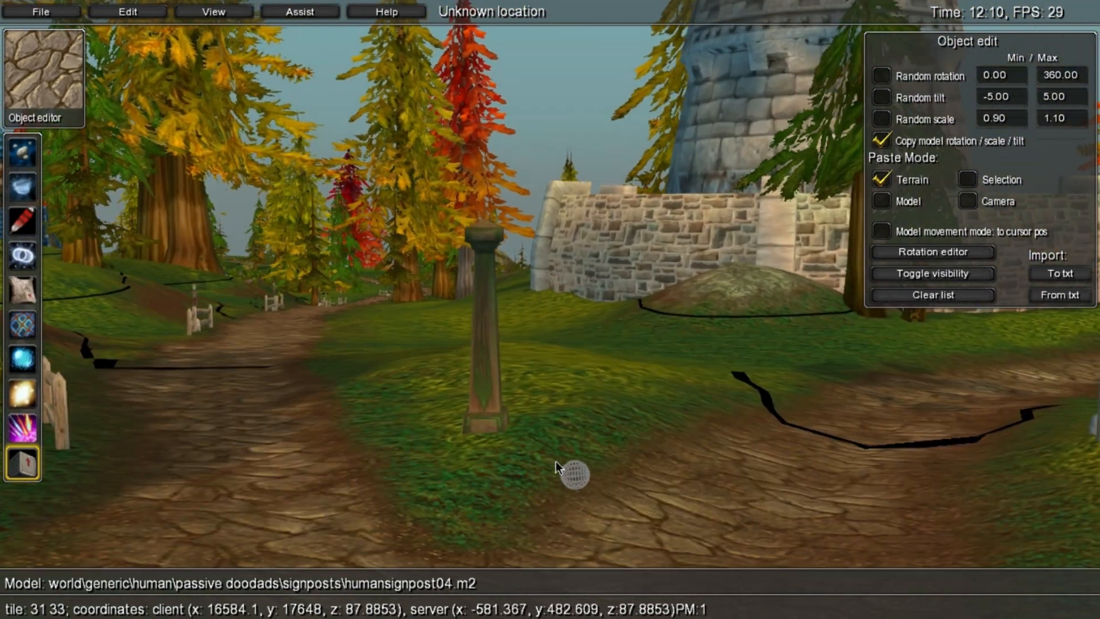
Delete the signpost from the grass wedge.
{"action": "right_click_drag", "start_coordinate": [589, 433], "coordinate": [488, 520]}
{"action": "key", "text": "d"}
{"action": "key", "text": "a"}
{"action": "key", "text": "w"}
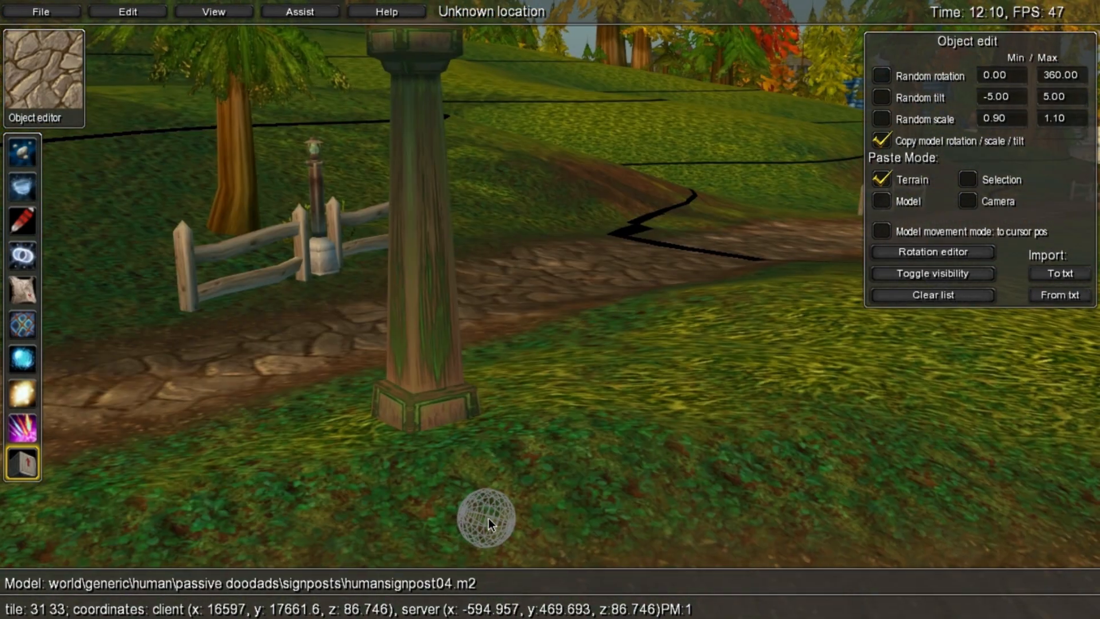
{"action": "left_click", "coordinate": [451, 382]}
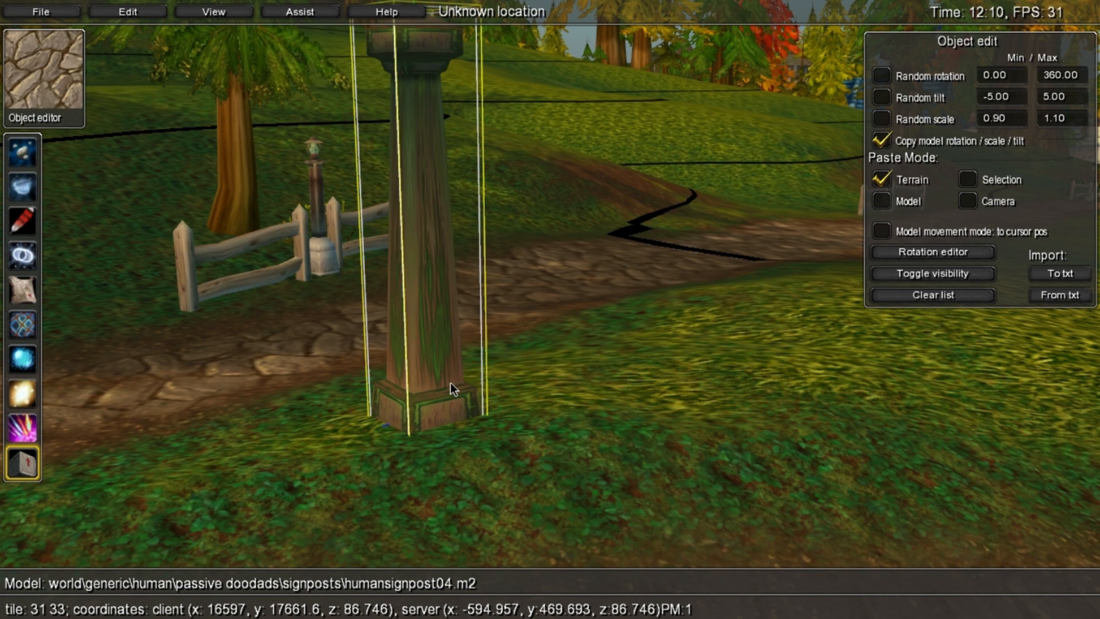
{"action": "key", "text": "Delete"}
Copy the westfallfence section beside the tower-side branch and paste it onto the grass wedge.
{"action": "key", "text": "s"}
{"action": "right_click_drag", "start_coordinate": [450, 382], "coordinate": [788, 352]}
{"action": "key", "text": "a"}
{"action": "key", "text": "w"}
{"action": "key", "text": "s"}
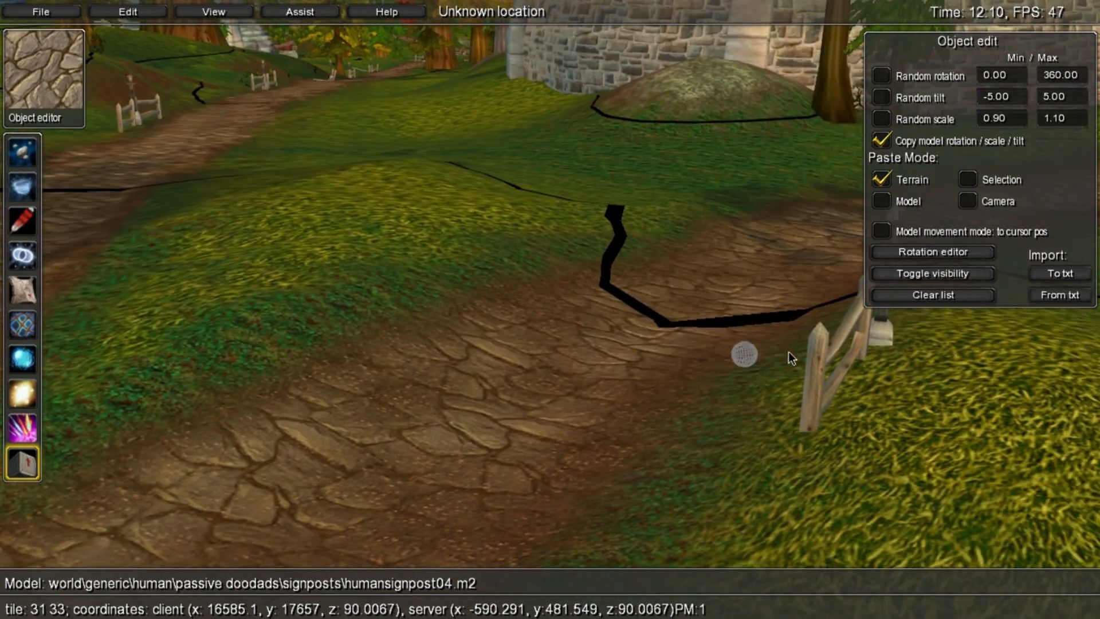
{"action": "key", "text": "ctrl+c"}
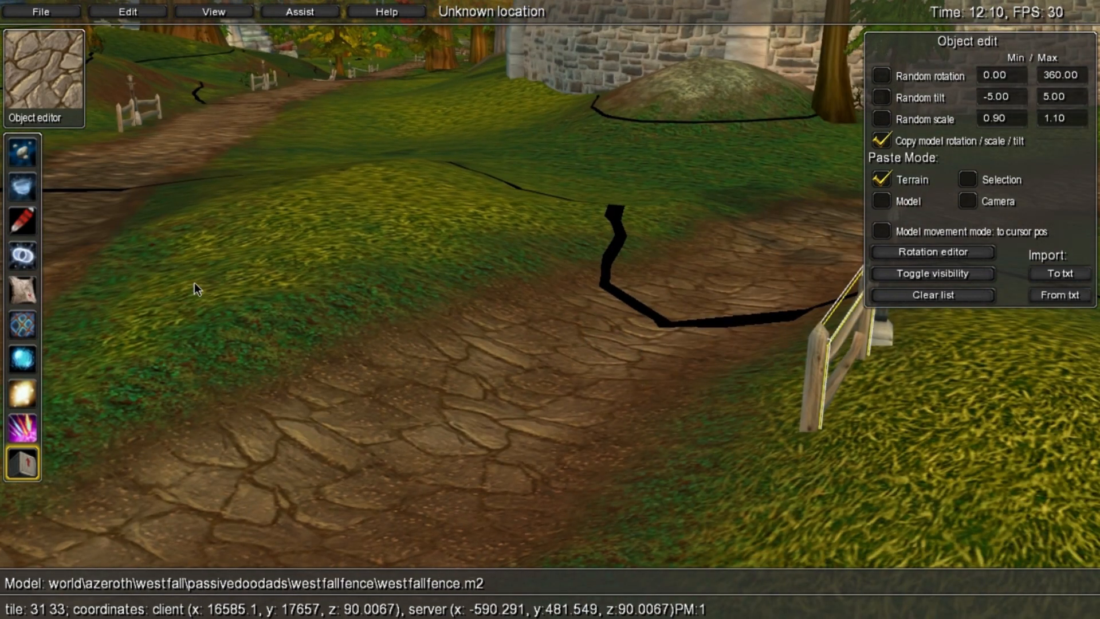
{"action": "left_click", "coordinate": [247, 305]}
{"action": "key", "text": "ctrl+v"}
Paste a second fence section on the wedge and arrange both sections into a V pointing at the junction.
{"action": "right_click_drag", "start_coordinate": [256, 307], "coordinate": [350, 335]}
{"action": "key", "text": "s"}
{"action": "key", "text": "w"}
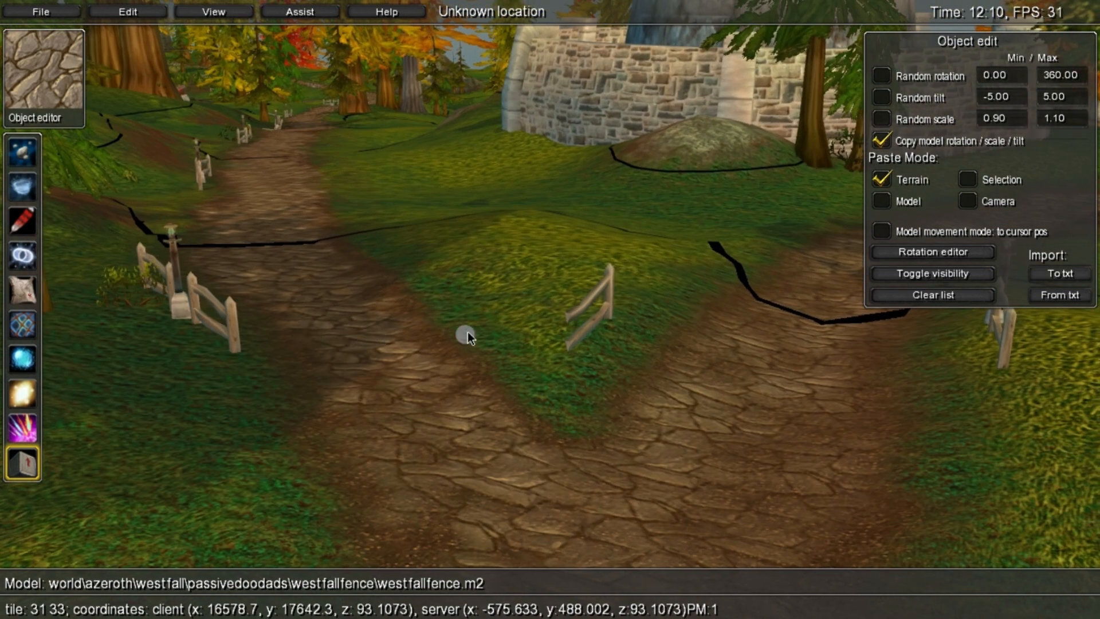
{"action": "left_click", "coordinate": [480, 316]}
{"action": "key", "text": "ctrl+v"}
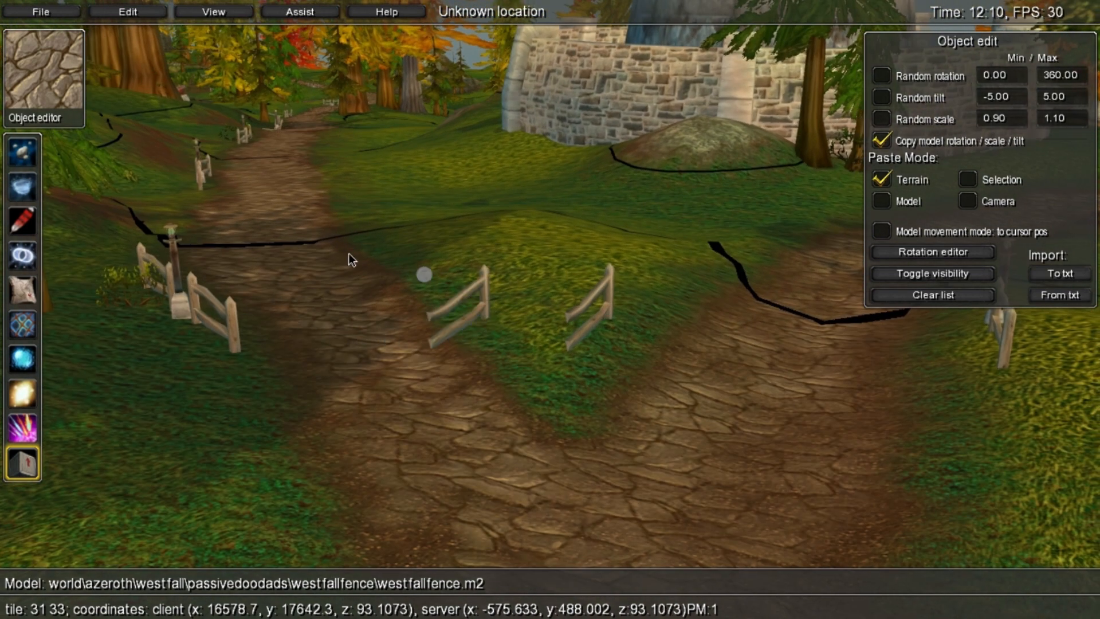
{"action": "left_click_drag", "start_coordinate": [490, 332], "coordinate": [621, 369], "text": "shift"}
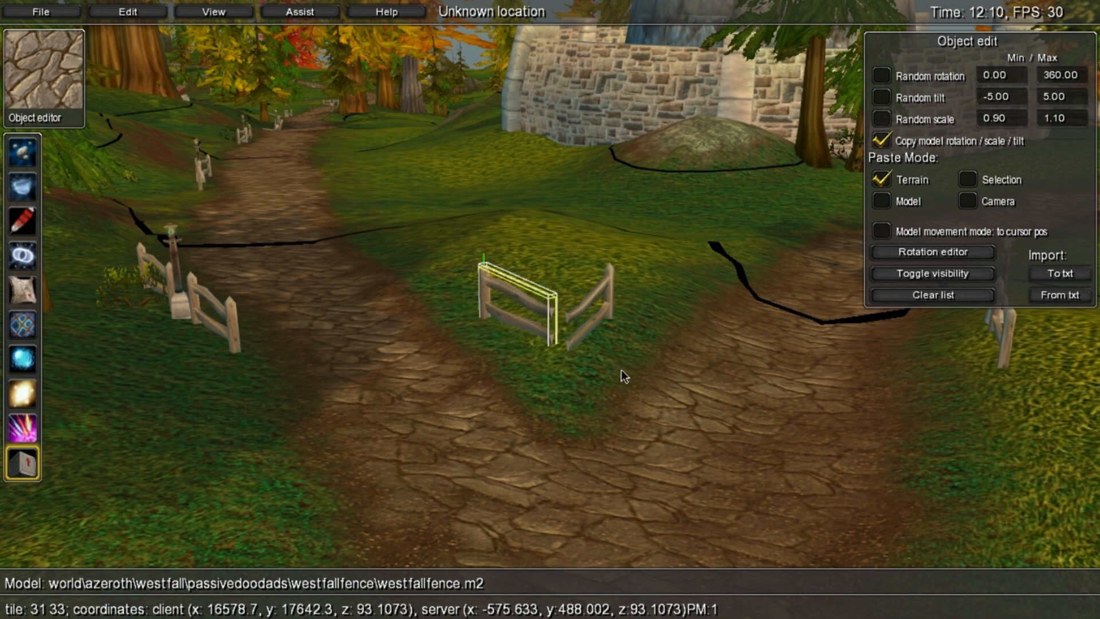
{"action": "left_click", "coordinate": [591, 322]}
{"action": "mouse_move", "coordinate": [591, 321]}
{"action": "left_mouse_down", "text": "shift"}
{"action": "mouse_move", "coordinate": [577, 327]}
{"action": "mouse_move", "coordinate": [582, 308]}
{"action": "left_mouse_up", "text": "shift"}
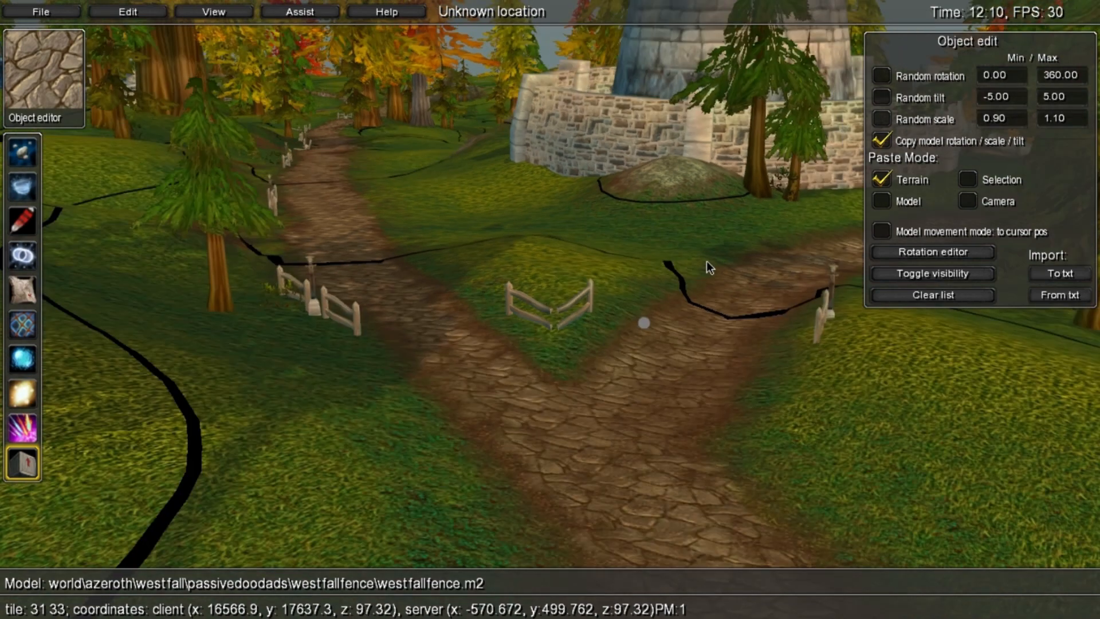
Examine the V-shaped fence on the grass wedge from the side and from farther back along the road.
{"action": "key", "text": "s"}
{"action": "right_click_drag", "start_coordinate": [713, 254], "coordinate": [708, 256]}
{"action": "key", "text": "w"}
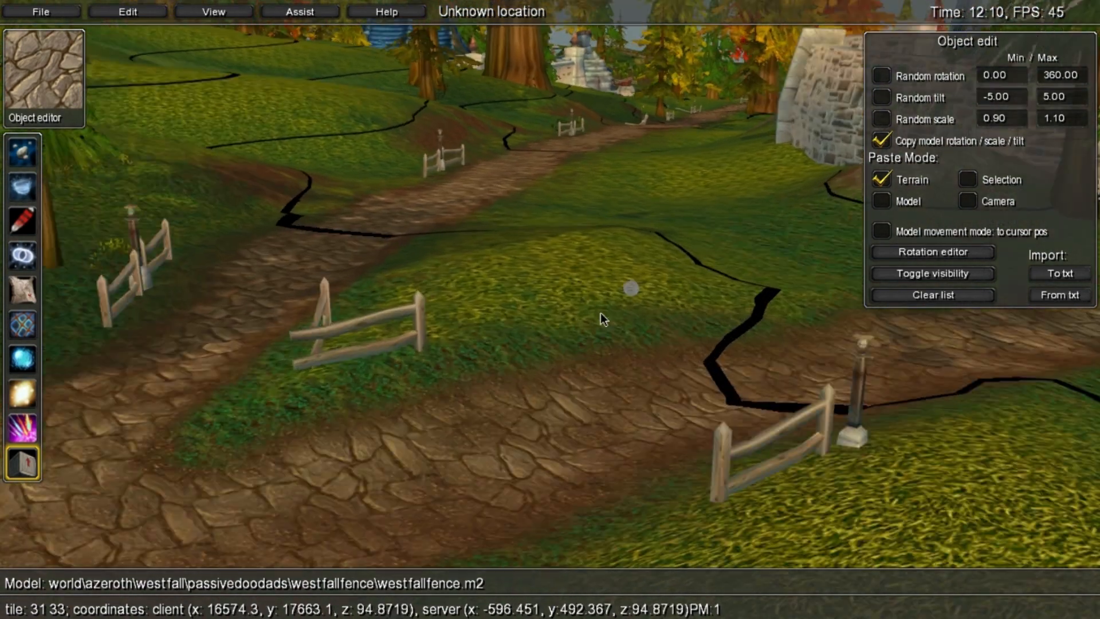
{"action": "key", "text": "s"}
{"action": "key", "text": "a"}
{"action": "right_click_drag", "start_coordinate": [396, 318], "coordinate": [649, 347]}
{"action": "key", "text": "s"}
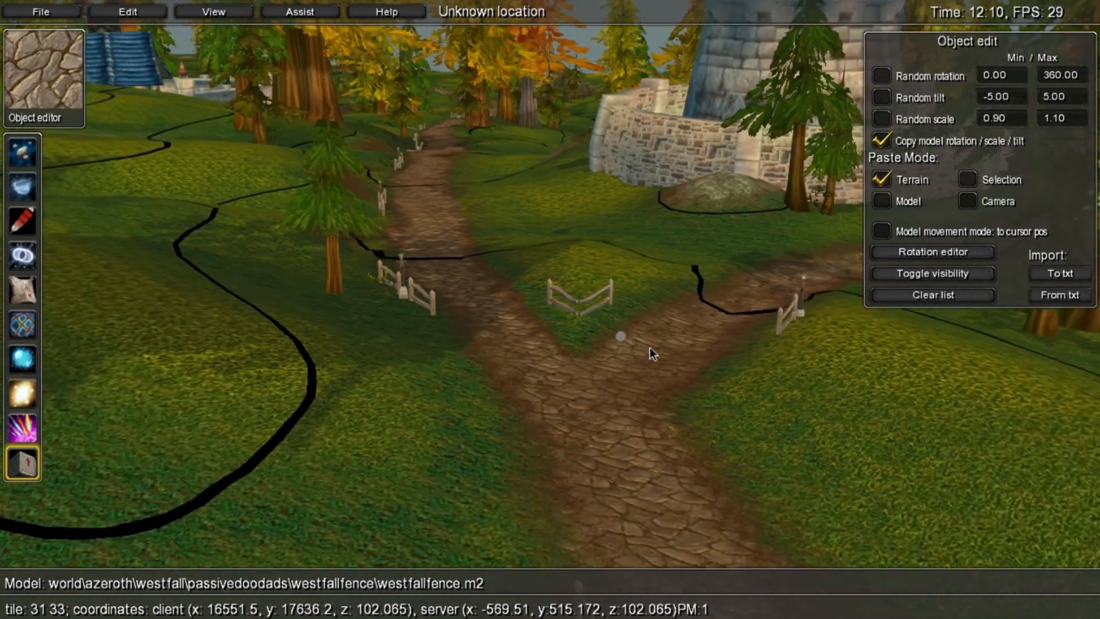
Copy the westfallfencepost model from the roadside fence and place it at the corner of the V-shaped fence.
{"action": "key", "text": "w"}
{"action": "right_click_drag", "start_coordinate": [283, 263], "coordinate": [665, 317]}
{"action": "key", "text": "w"}
{"action": "key", "text": "s"}
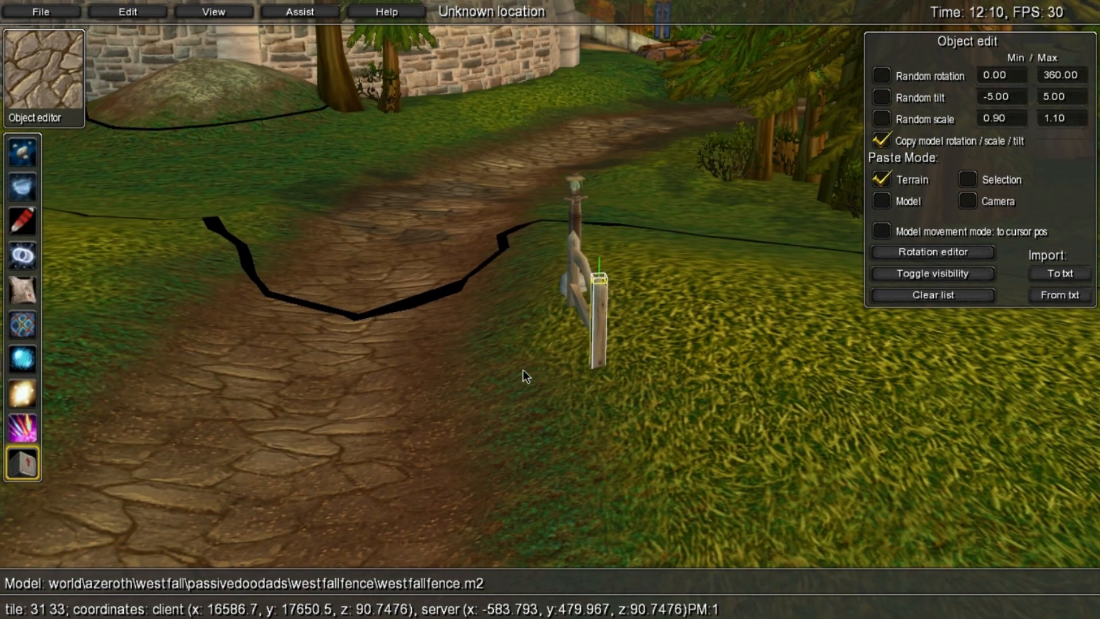
{"action": "key", "text": "ctrl+c"}
{"action": "right_click_drag", "start_coordinate": [227, 400], "coordinate": [57, 323]}
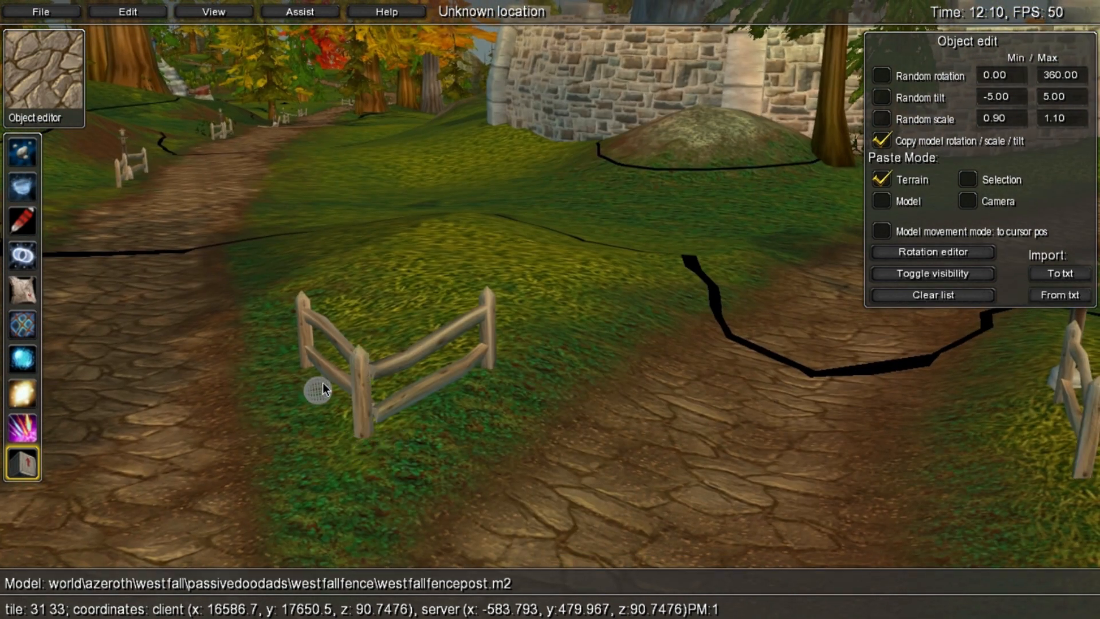
{"action": "left_click", "coordinate": [366, 396]}
{"action": "middle_click_drag", "start_coordinate": [362, 390], "coordinate": [363, 391]}
{"action": "left_click_drag", "start_coordinate": [360, 387], "coordinate": [395, 398], "text": "shift"}
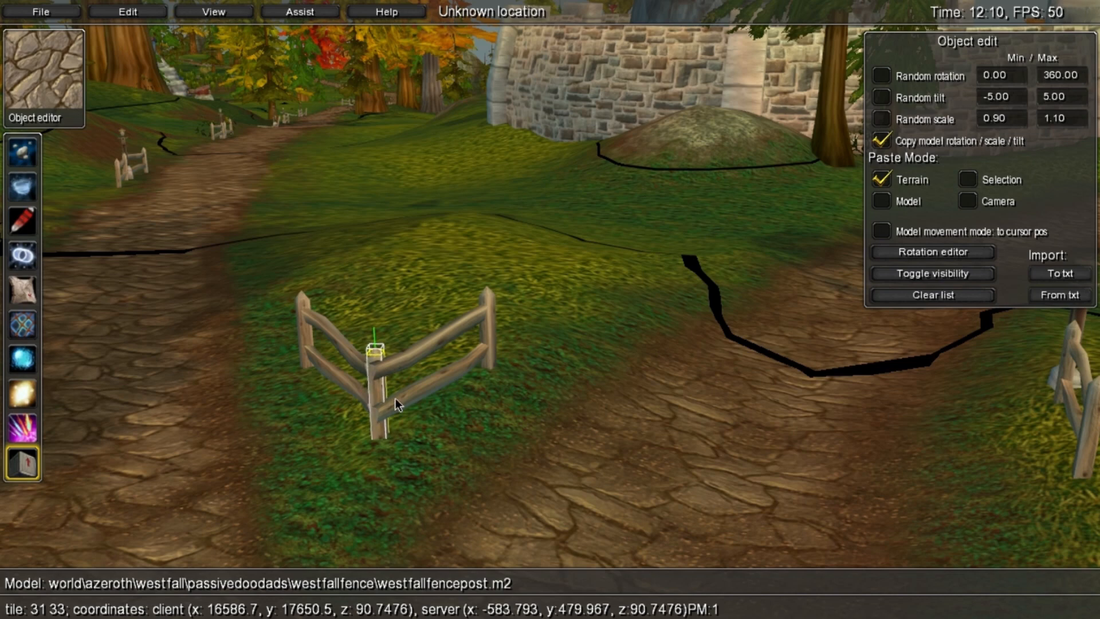
Scale up the corner post until it rises above the rails of both fence sections.
{"action": "key", "text": "s"}
{"action": "left_click", "coordinate": [508, 383]}
{"action": "key", "text": "w"}
{"action": "right_click_drag", "start_coordinate": [509, 383], "coordinate": [469, 427]}
{"action": "left_click", "coordinate": [463, 427]}
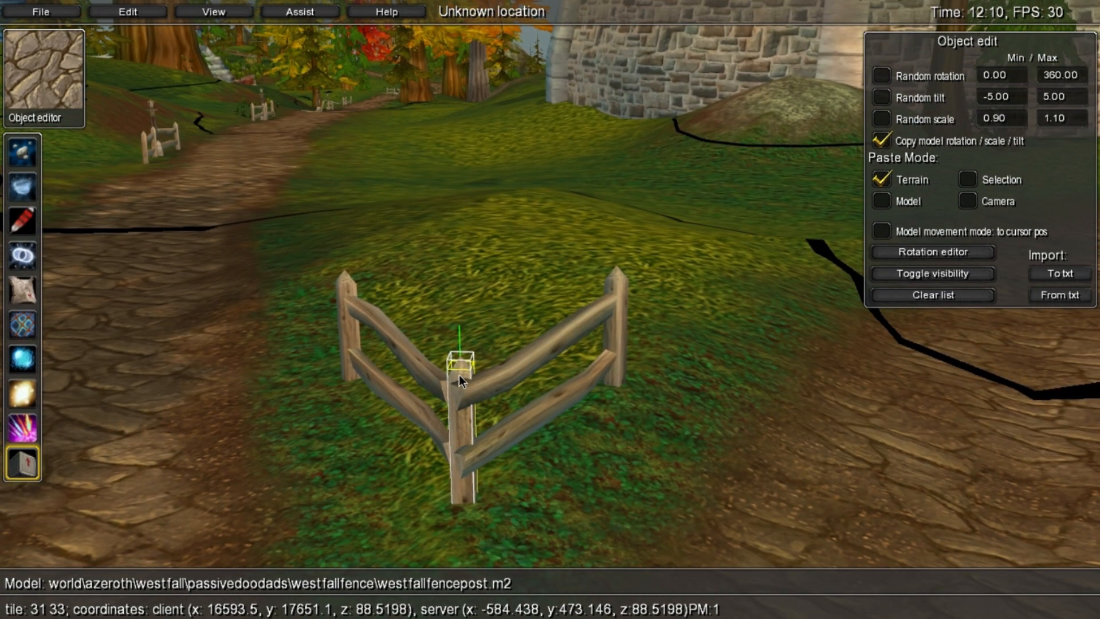
{"action": "middle_click_drag", "start_coordinate": [481, 344], "coordinate": [460, 297], "text": "alt"}
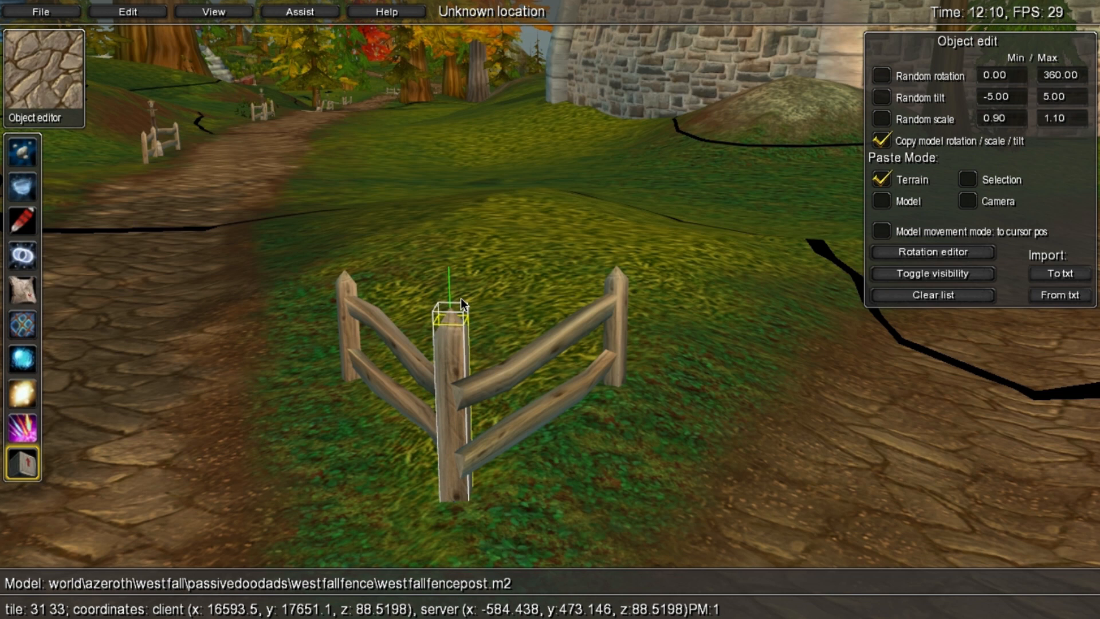
Move and rotate the fence section along the tower-side branch so its rails meet the corner post.
{"action": "left_click", "coordinate": [468, 372]}
{"action": "right_click_drag", "start_coordinate": [507, 400], "coordinate": [568, 365], "text": "shift"}
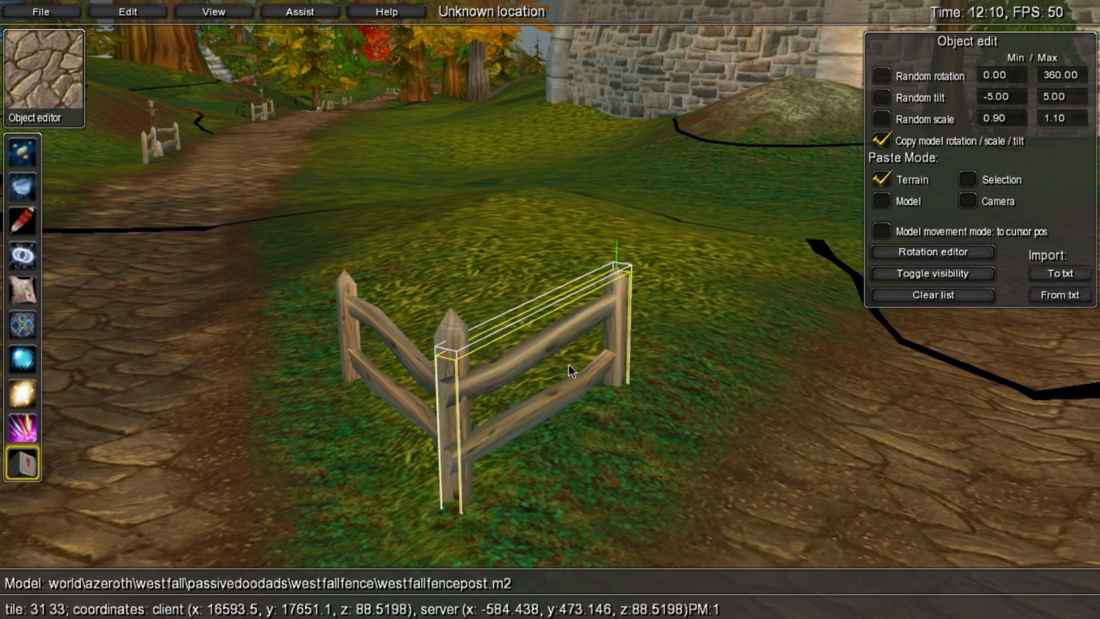
{"action": "middle_click_drag", "start_coordinate": [568, 364], "coordinate": [568, 362]}
{"action": "right_click_drag", "start_coordinate": [564, 379], "coordinate": [562, 380], "text": "shift"}
{"action": "left_click", "coordinate": [575, 472]}
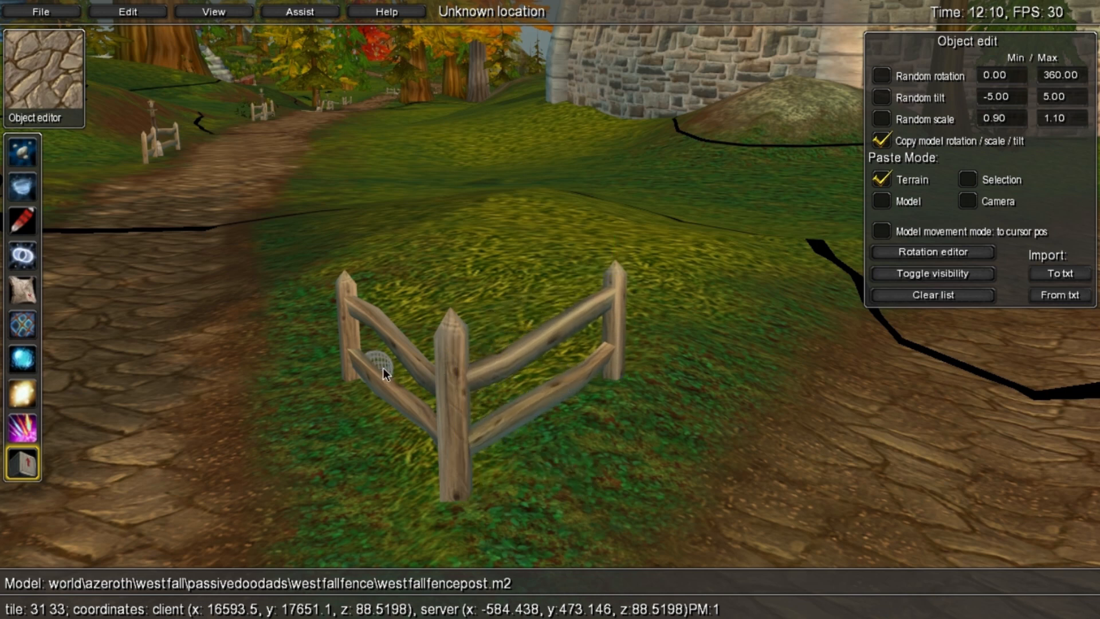
Move and rotate the fence section along the other branch so its rails join the corner post.
{"action": "key", "text": "s"}
{"action": "right_click_drag", "start_coordinate": [148, 225], "coordinate": [654, 321]}
{"action": "key", "text": "s"}
{"action": "key", "text": "w"}
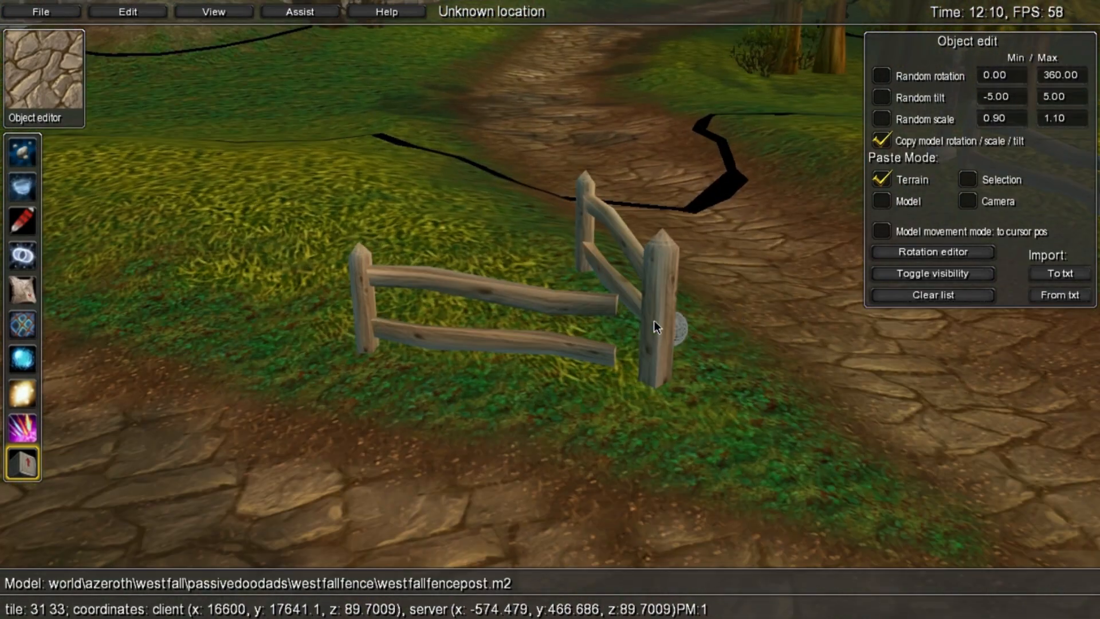
{"action": "left_click", "coordinate": [392, 286]}
{"action": "middle_click_drag", "start_coordinate": [396, 286], "coordinate": [401, 288]}
{"action": "right_click_drag", "start_coordinate": [459, 372], "coordinate": [455, 371], "text": "shift"}
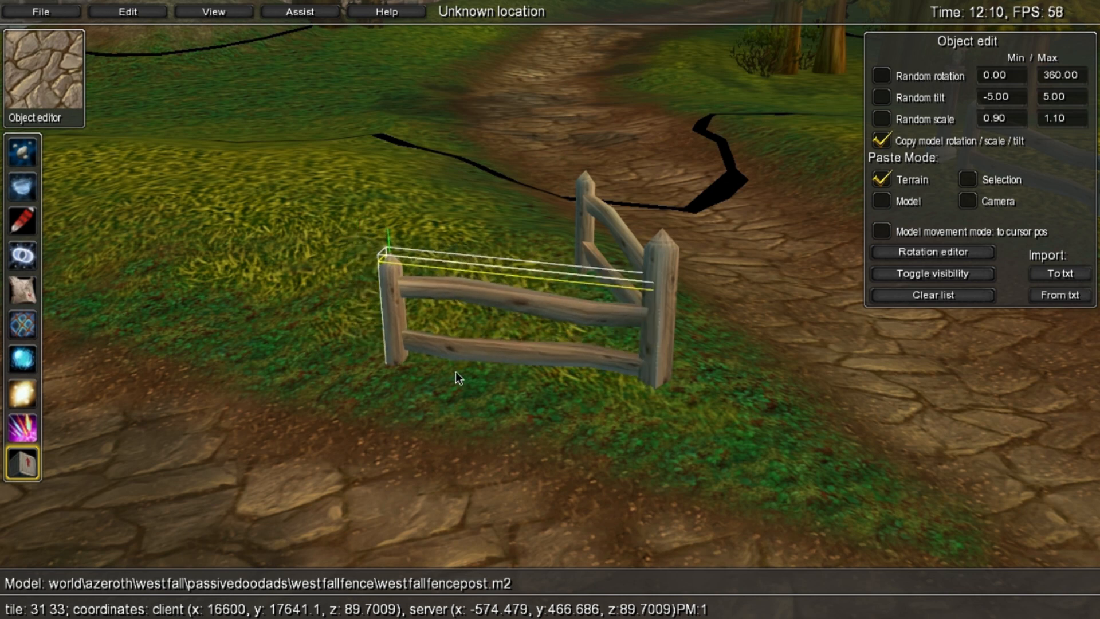
{"action": "left_click", "coordinate": [767, 427]}
Examine the joints between the fence rails and the corner post from close to the ground.
{"action": "key", "text": "s"}
{"action": "key", "text": "w"}
{"action": "right_click_drag", "start_coordinate": [761, 405], "coordinate": [743, 217]}
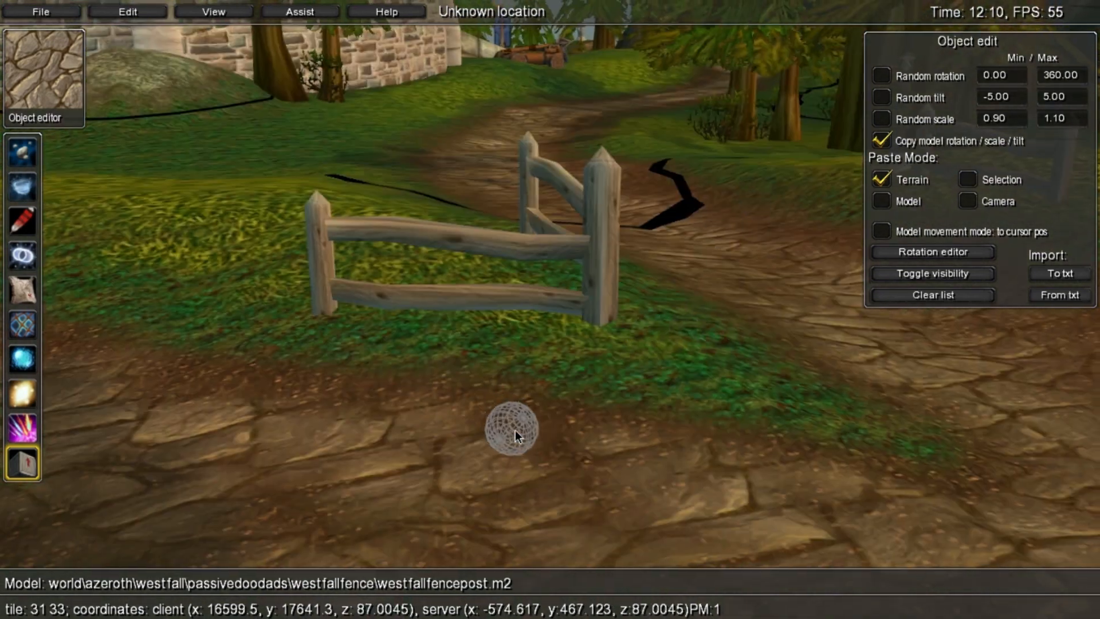
{"action": "key", "text": "w"}
{"action": "right_click_drag", "start_coordinate": [514, 429], "coordinate": [510, 328]}
{"action": "key", "text": "s"}
{"action": "key", "text": "w"}
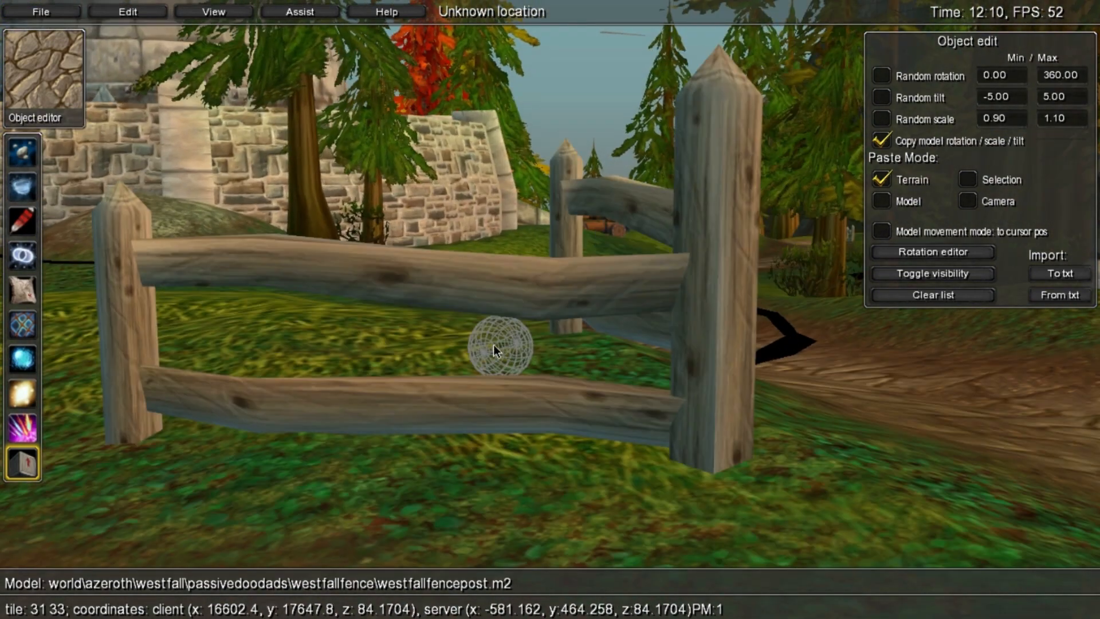
Raise the fence section facing the road slightly so its rails sit higher against the corner post.
{"action": "key", "text": "s"}
{"action": "left_click", "coordinate": [488, 284]}
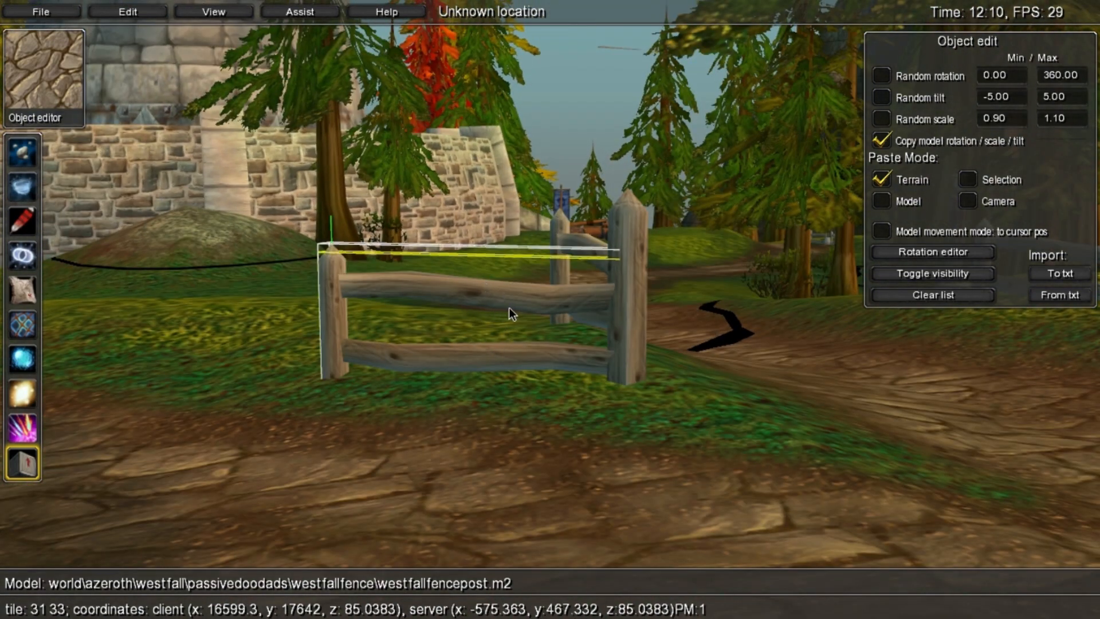
{"action": "middle_click_drag", "start_coordinate": [509, 308], "coordinate": [510, 304]}
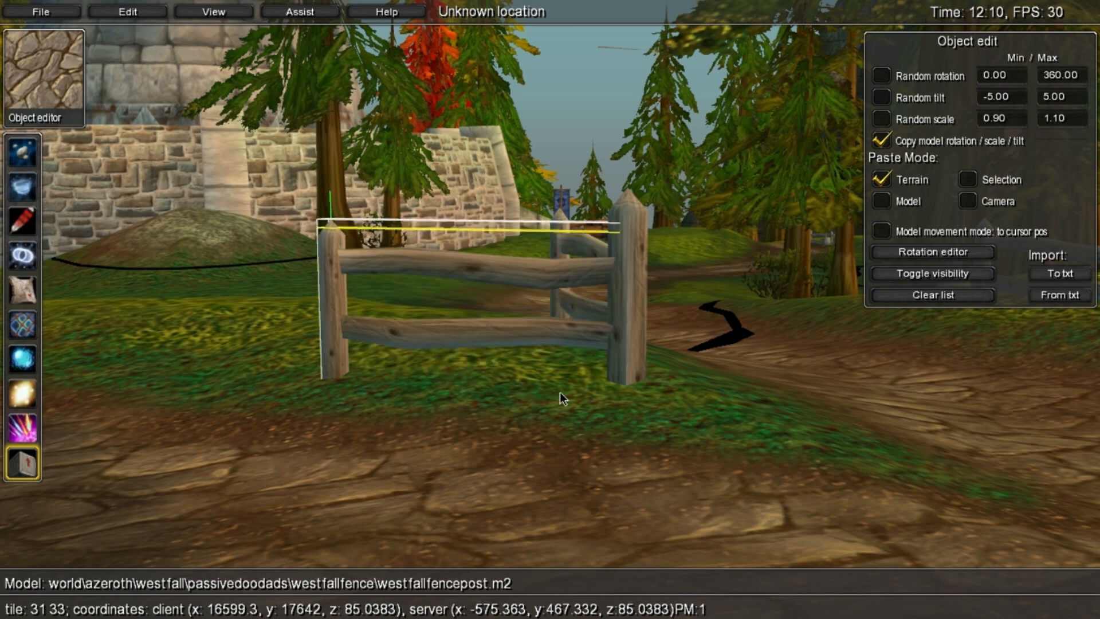
{"action": "left_click", "coordinate": [646, 431]}
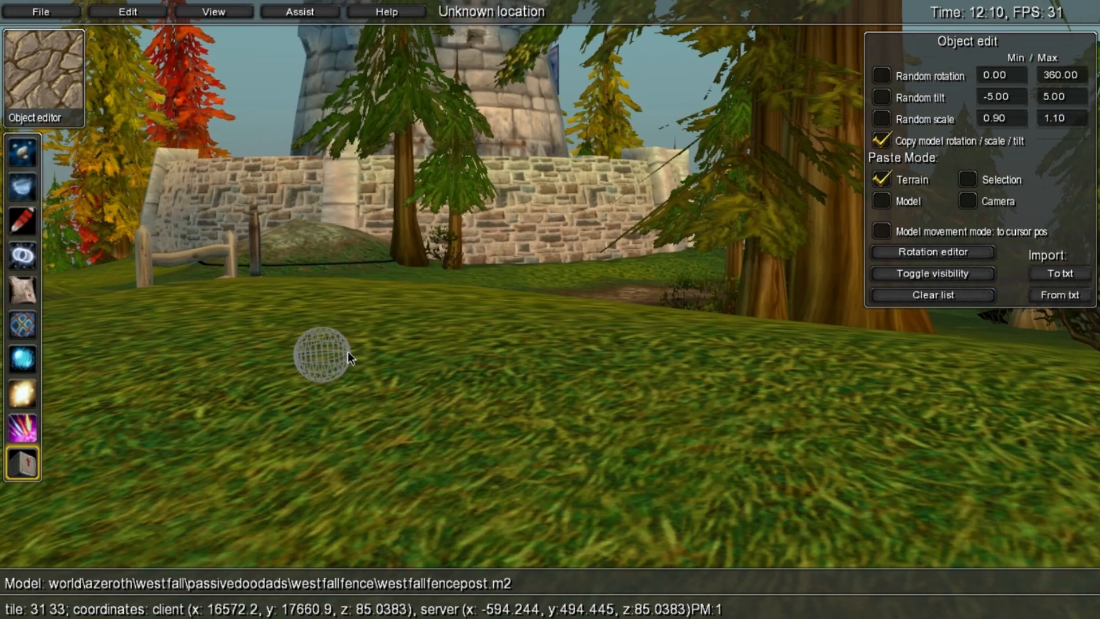
Examine the corner fence on the grass wedge from a distance and from above the junction.
{"action": "right_click_drag", "start_coordinate": [348, 352], "coordinate": [514, 314]}
{"action": "key", "text": "w"}
{"action": "key", "text": "s"}
{"action": "key", "text": "s"}
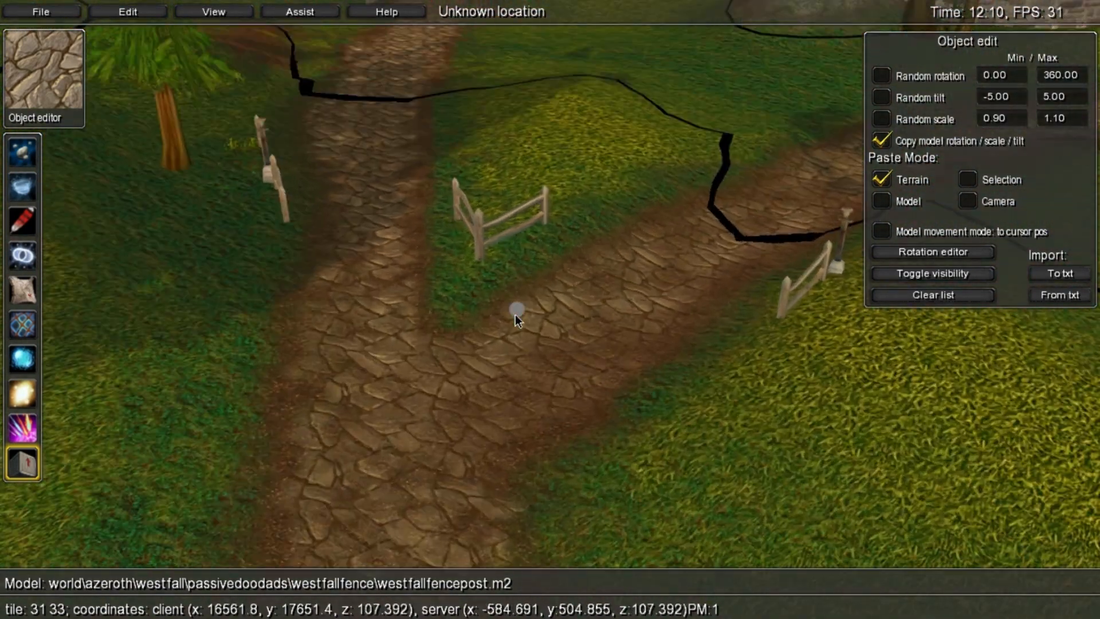
{"action": "key", "text": "w"}
{"action": "right_click_drag", "start_coordinate": [438, 165], "coordinate": [439, 139]}
{"action": "right_click_drag", "start_coordinate": [562, 297], "coordinate": [565, 290]}
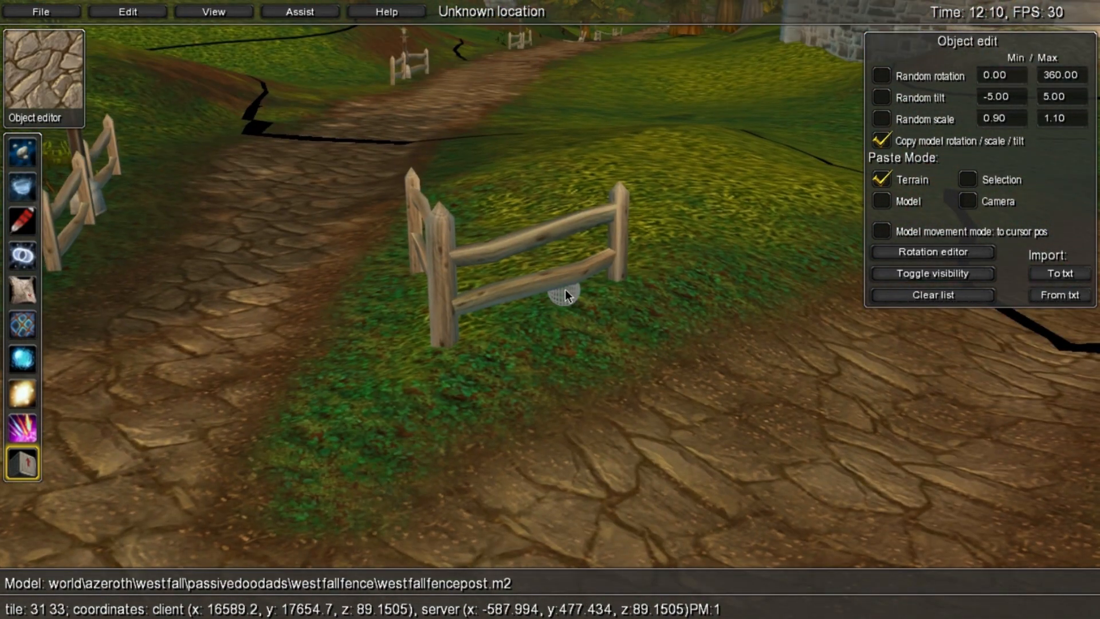
Consult the key bindings list for the controls that edit selected objects, then close it without exiting the program.
{"action": "left_click", "coordinate": [374, 11]}
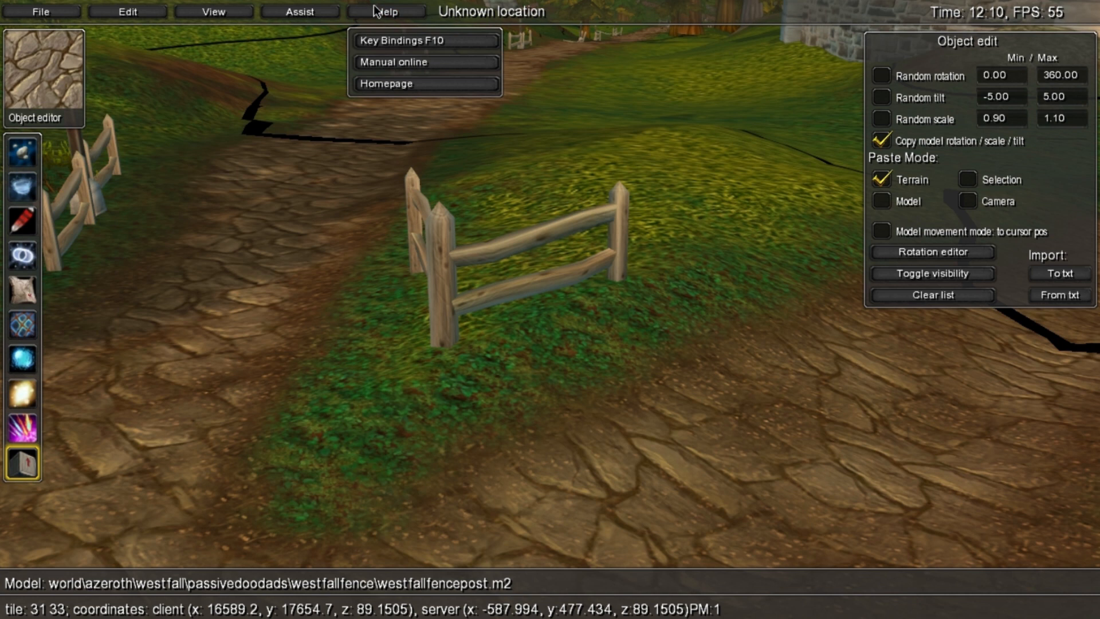
{"action": "left_click", "coordinate": [415, 42]}
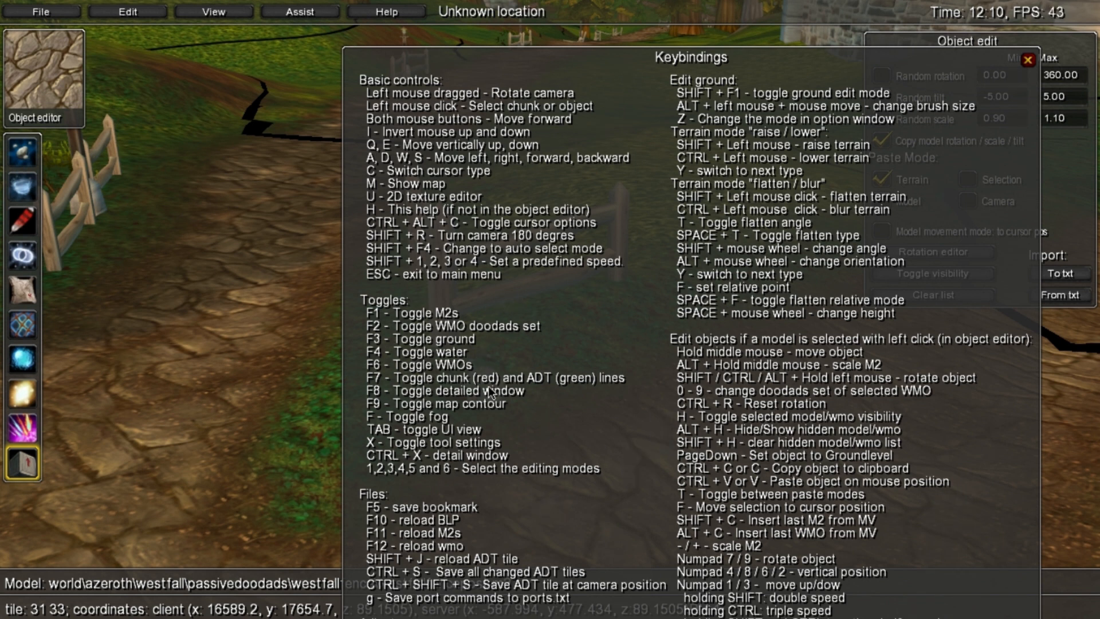
{"action": "key", "text": "Escape"}
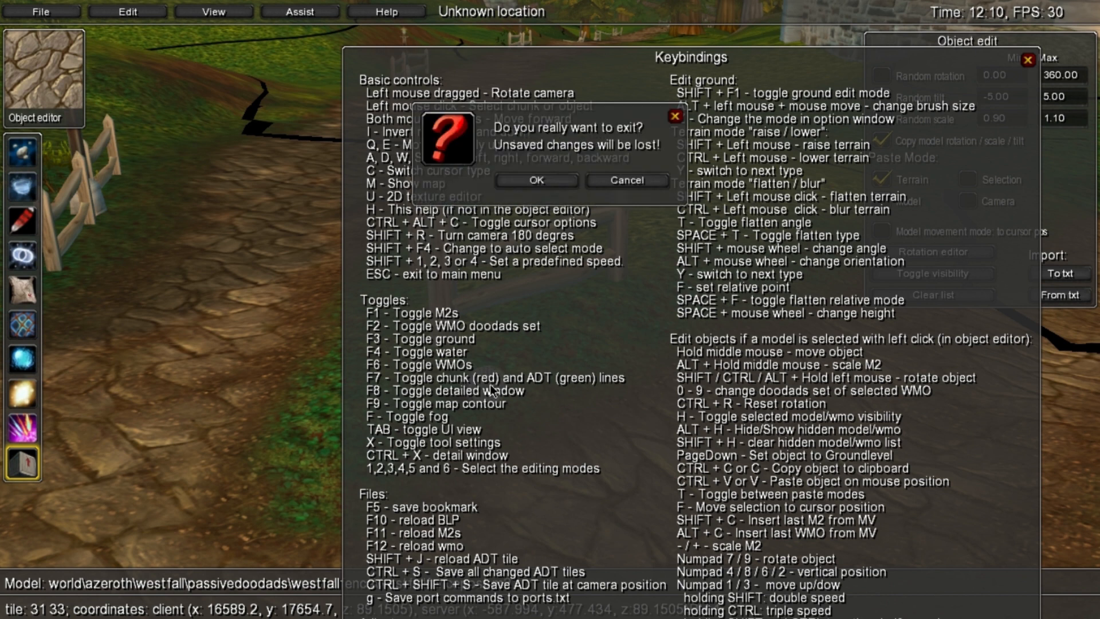
{"action": "left_click", "coordinate": [642, 179]}
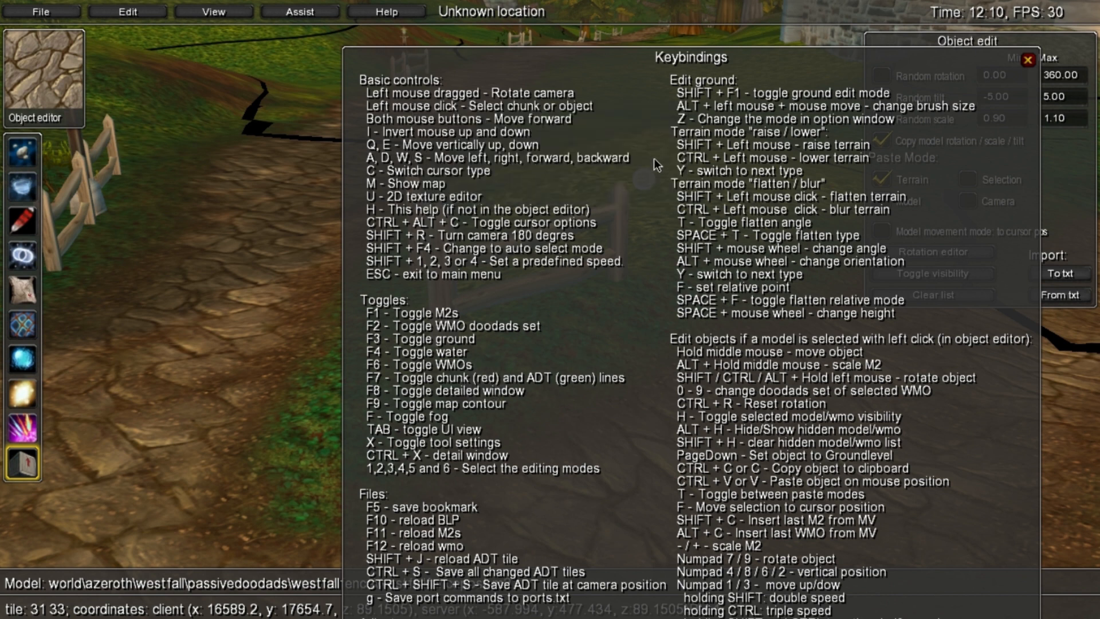
{"action": "left_click", "coordinate": [1028, 60]}
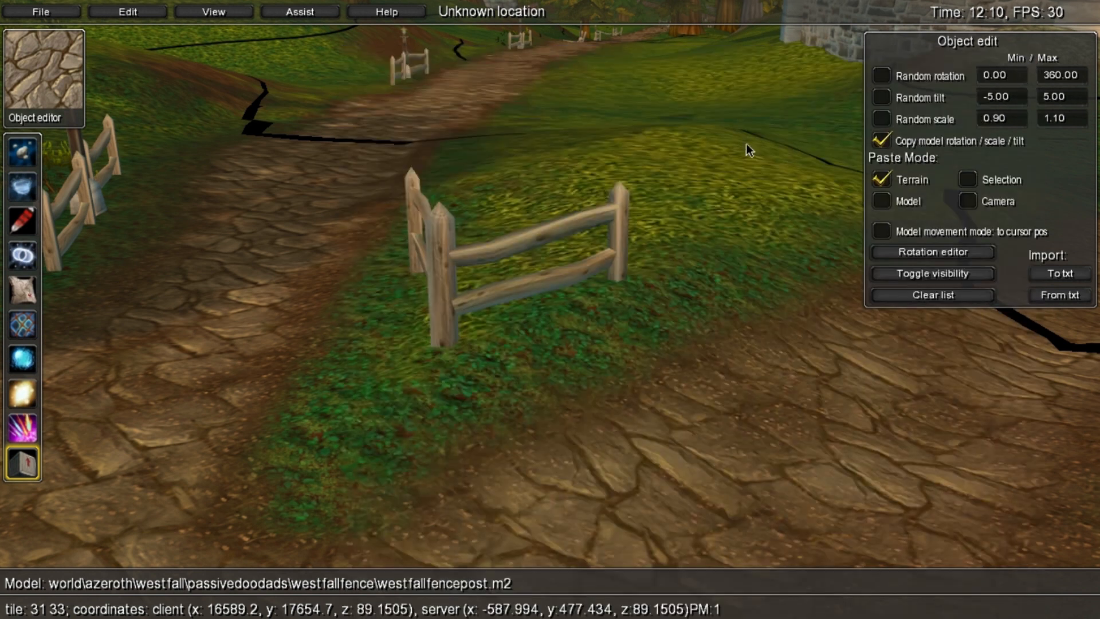
Inspect the fence section beside the cobblestone branch up close and check how the corner fence fits the wedge.
{"action": "right_click_drag", "start_coordinate": [680, 314], "coordinate": [703, 322]}
{"action": "key", "text": "w"}
{"action": "left_click", "coordinate": [707, 331]}
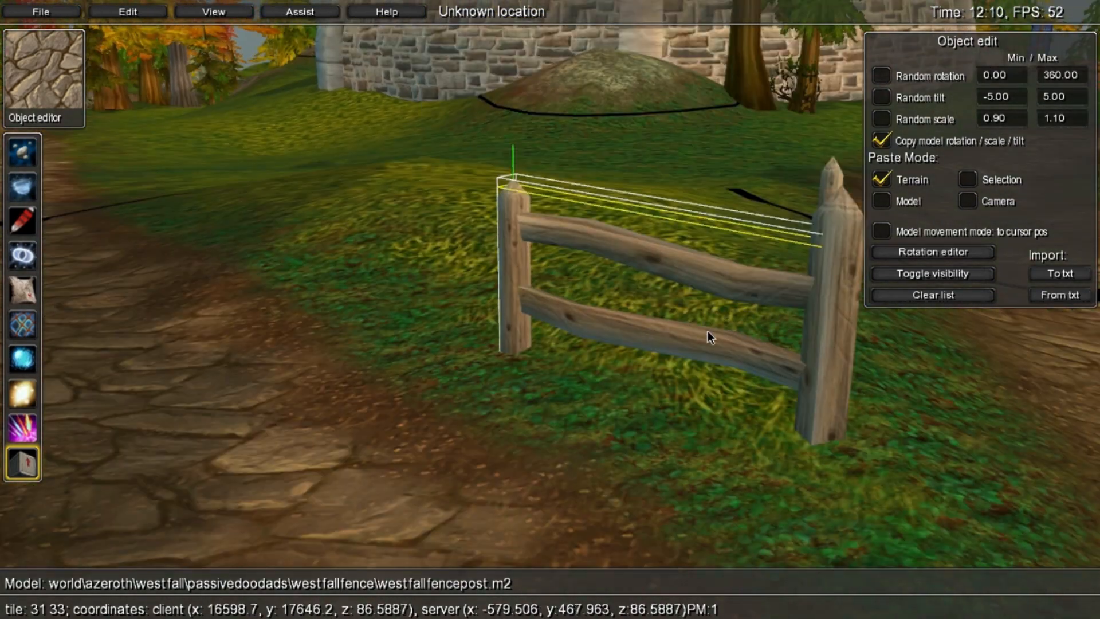
{"action": "left_click", "coordinate": [590, 409]}
{"action": "key", "text": "s"}
{"action": "right_click_drag", "start_coordinate": [646, 434], "coordinate": [583, 349]}
{"action": "key", "text": "d"}
{"action": "key", "text": "w"}
{"action": "key", "text": "w"}
{"action": "key", "text": "s"}
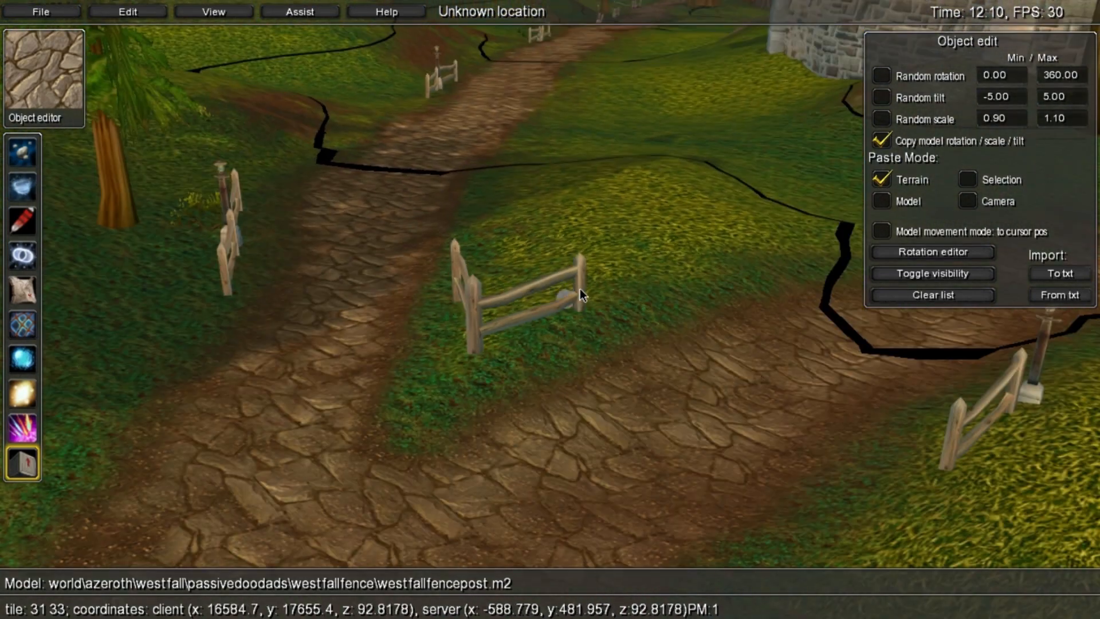
View the junction from the opposite side, comparing the corner fence with the roadside fence and lamp post.
{"action": "key", "text": "s"}
{"action": "key", "text": "a"}
{"action": "right_click_drag", "start_coordinate": [486, 367], "coordinate": [813, 364]}
{"action": "key", "text": "a"}
{"action": "key", "text": "w"}
{"action": "key", "text": "w"}
{"action": "key", "text": "d"}
{"action": "key", "text": "w"}
{"action": "right_click_drag", "start_coordinate": [555, 375], "coordinate": [575, 310]}
{"action": "key", "text": "s"}
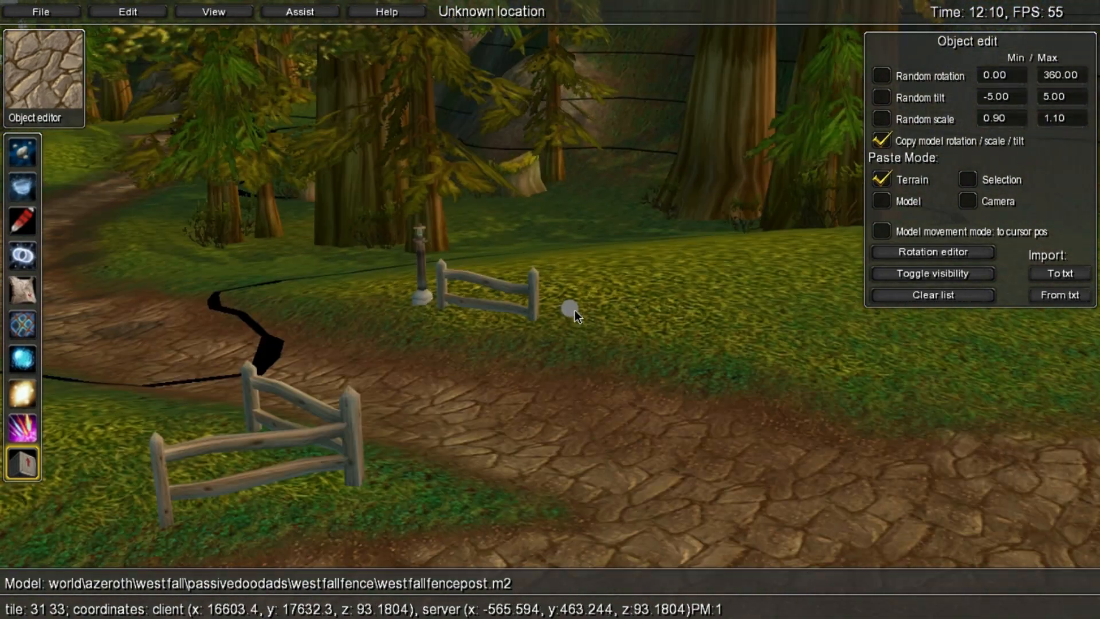
{"action": "right_click_drag", "start_coordinate": [461, 360], "coordinate": [383, 330]}
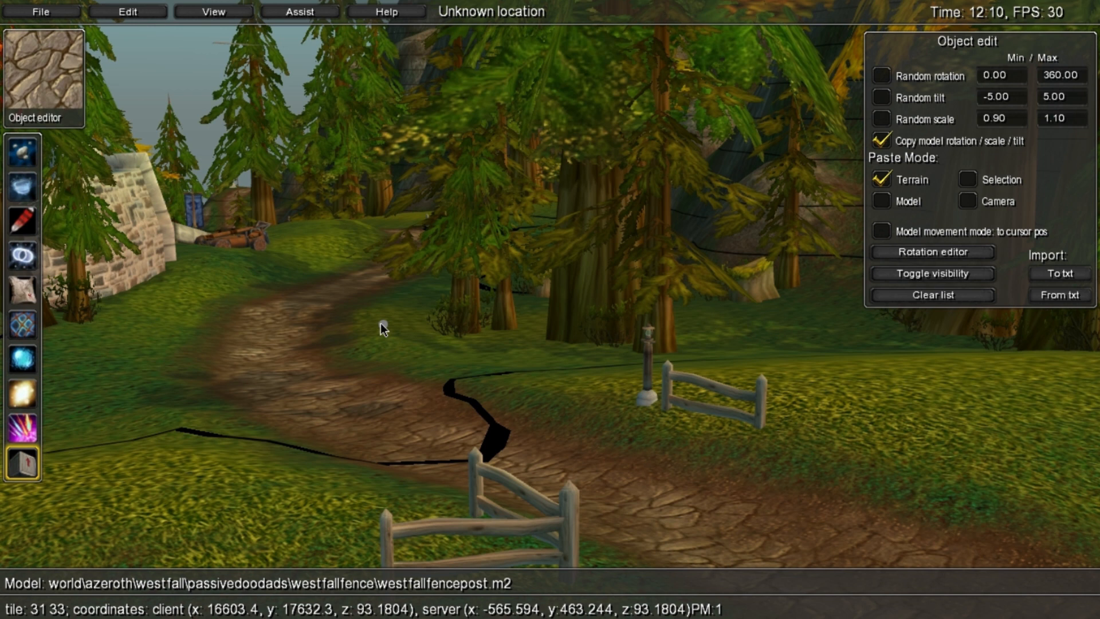
Set up the Flatten / Blur terrain tool with a brush radius of 5.99.
{"action": "left_click", "coordinate": [22, 224]}
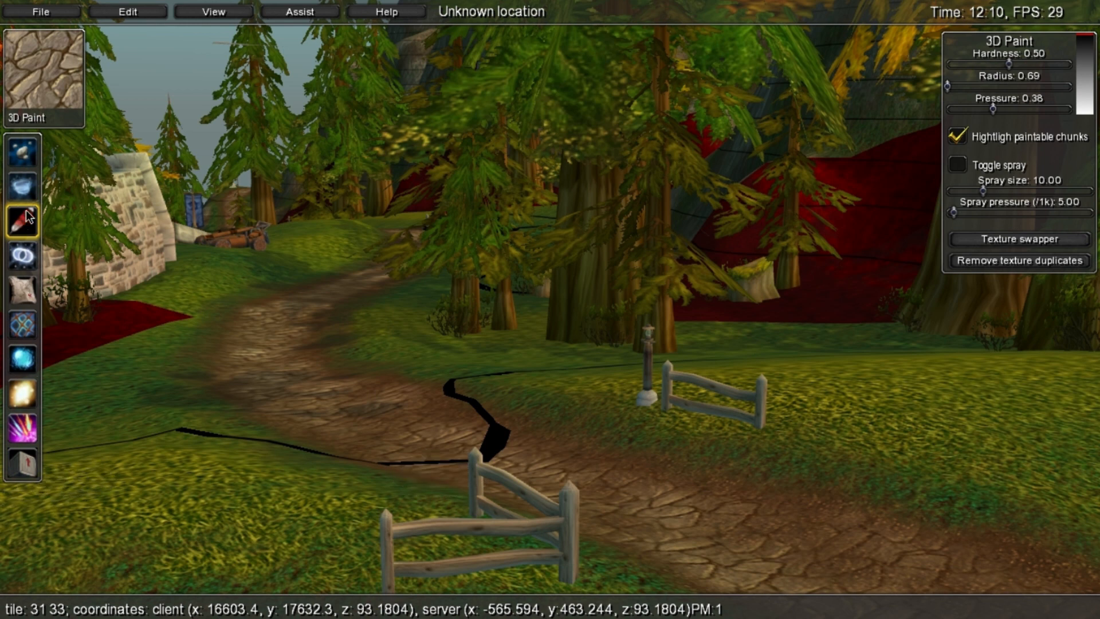
{"action": "left_click", "coordinate": [23, 189]}
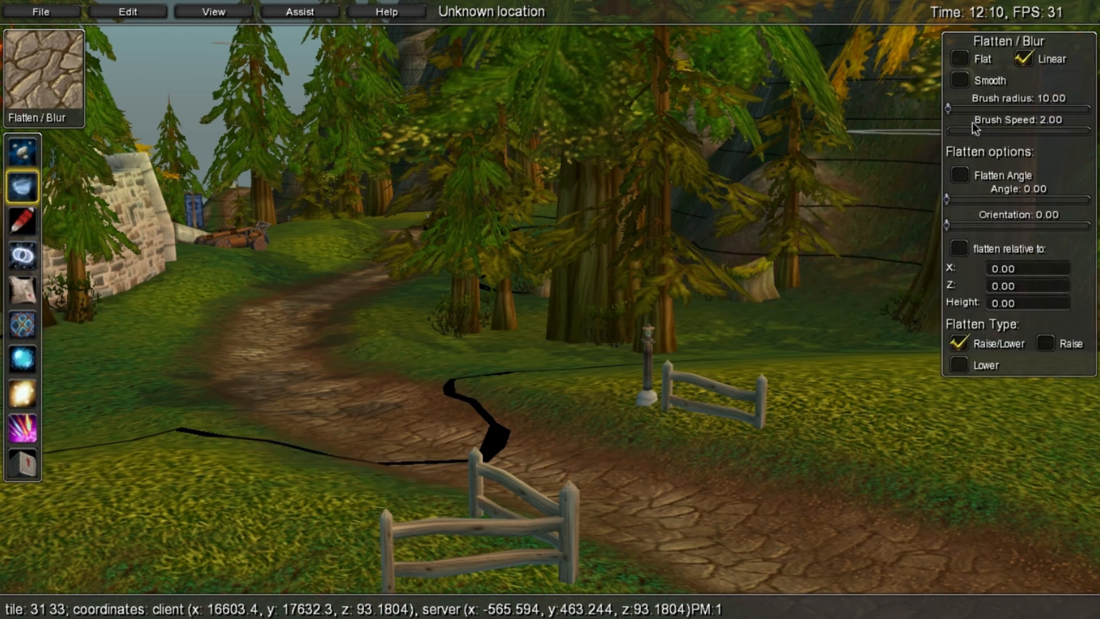
{"action": "left_click", "coordinate": [947, 110]}
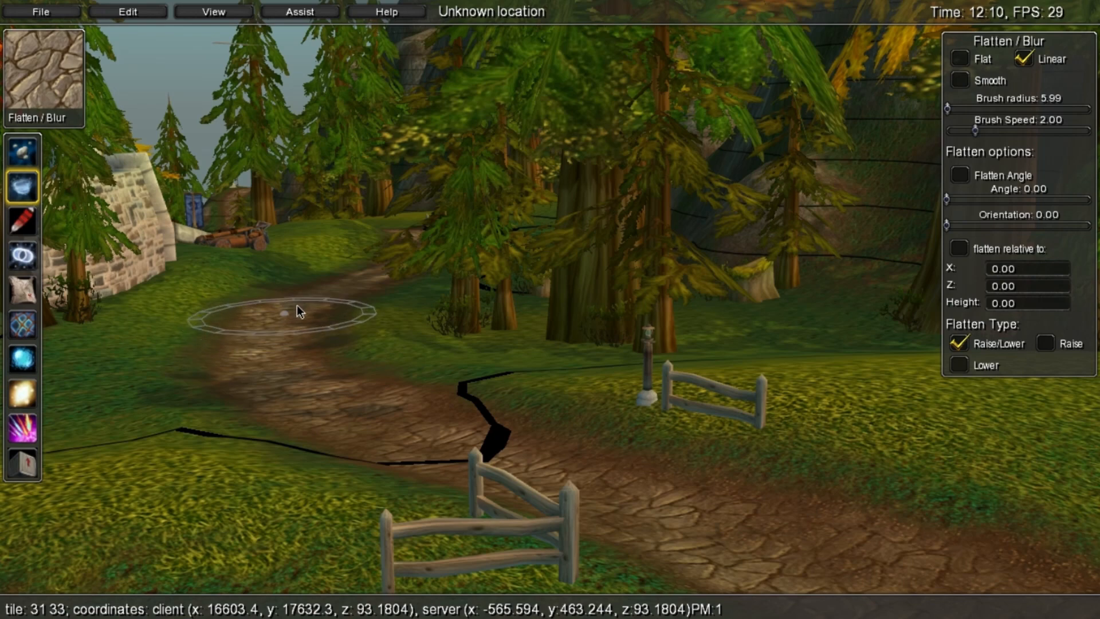
Examine how the road's terrain dips and rises between the junction and the tower wall.
{"action": "key", "text": "s"}
{"action": "mouse_move", "coordinate": [399, 387]}
{"action": "right_mouse_down"}
{"action": "mouse_move", "coordinate": [524, 387]}
{"action": "mouse_move", "coordinate": [351, 411]}
{"action": "mouse_move", "coordinate": [508, 427]}
{"action": "mouse_move", "coordinate": [500, 437]}
{"action": "mouse_move", "coordinate": [511, 429]}
{"action": "right_mouse_up"}
{"action": "key", "text": "w"}
{"action": "key", "text": "a"}
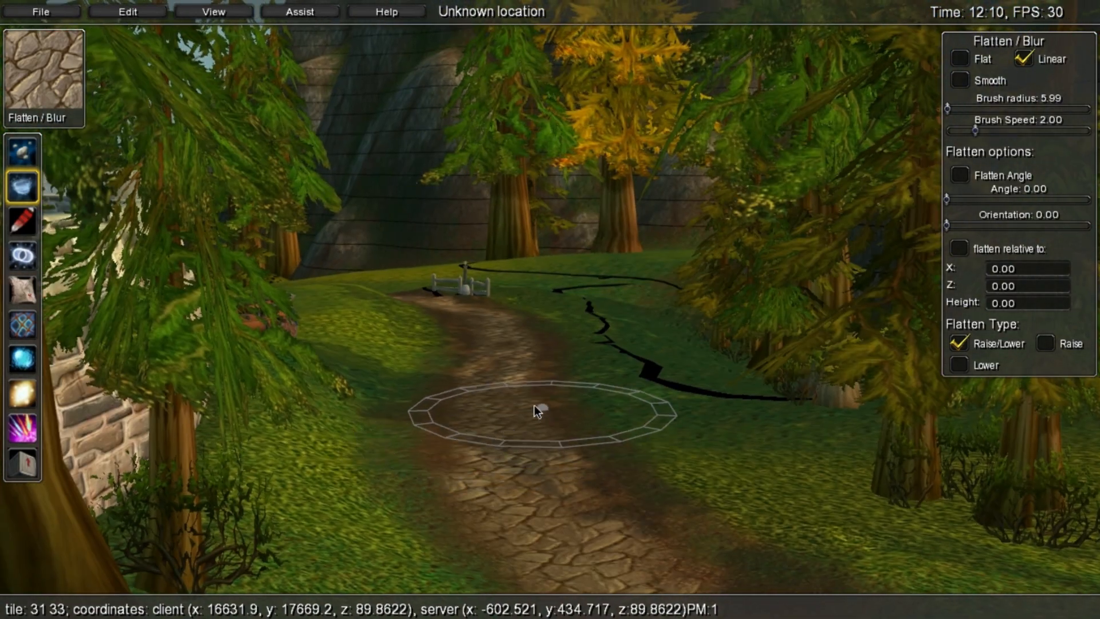
{"action": "key", "text": "s"}
{"action": "right_click_drag", "start_coordinate": [558, 391], "coordinate": [651, 390]}
{"action": "key", "text": "d"}
{"action": "key", "text": "d"}
{"action": "key", "text": "w"}
{"action": "mouse_move", "coordinate": [441, 401]}
{"action": "right_mouse_down"}
{"action": "mouse_move", "coordinate": [552, 412]}
{"action": "mouse_move", "coordinate": [528, 412]}
{"action": "mouse_move", "coordinate": [577, 396]}
{"action": "right_mouse_up"}
{"action": "key", "text": "w"}
{"action": "key", "text": "a"}
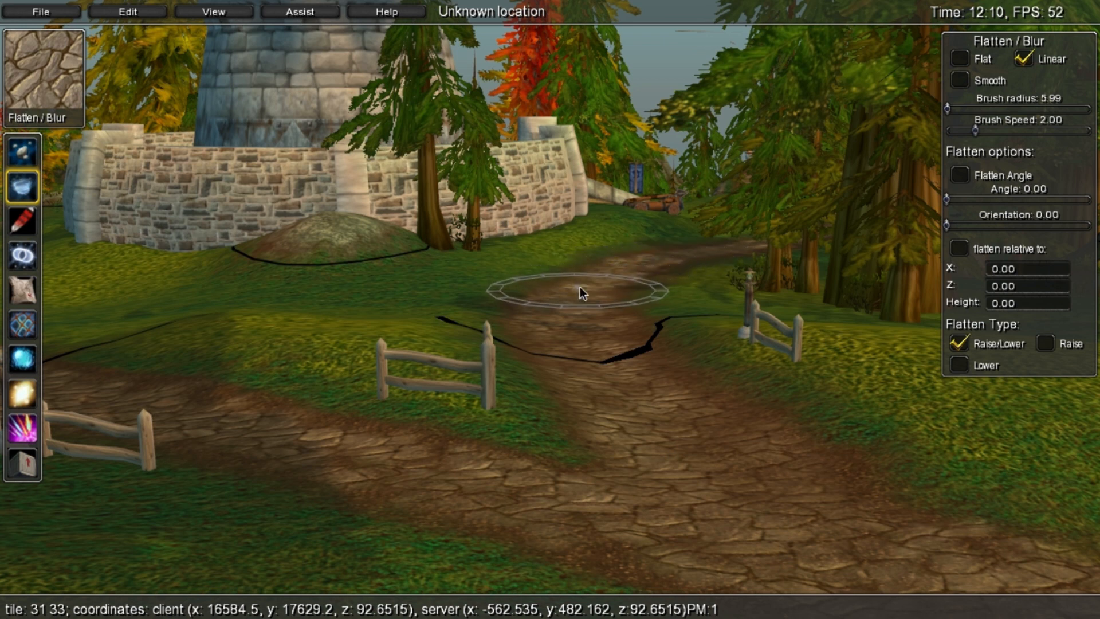
Follow the road past the tower wall to the wooden siege engine, checking how level the road bed is.
{"action": "mouse_move", "coordinate": [665, 423]}
{"action": "right_mouse_down"}
{"action": "mouse_move", "coordinate": [421, 315]}
{"action": "mouse_move", "coordinate": [596, 363]}
{"action": "mouse_move", "coordinate": [651, 443]}
{"action": "mouse_move", "coordinate": [489, 378]}
{"action": "mouse_move", "coordinate": [689, 446]}
{"action": "mouse_move", "coordinate": [637, 485]}
{"action": "mouse_move", "coordinate": [569, 500]}
{"action": "right_mouse_up"}
{"action": "key", "text": "w"}
{"action": "key", "text": "s"}
{"action": "key", "text": "w"}
{"action": "right_click_drag", "start_coordinate": [588, 458], "coordinate": [517, 412]}
{"action": "key", "text": "s"}
{"action": "key", "text": "w"}
{"action": "key", "text": "w"}
{"action": "key", "text": "w"}
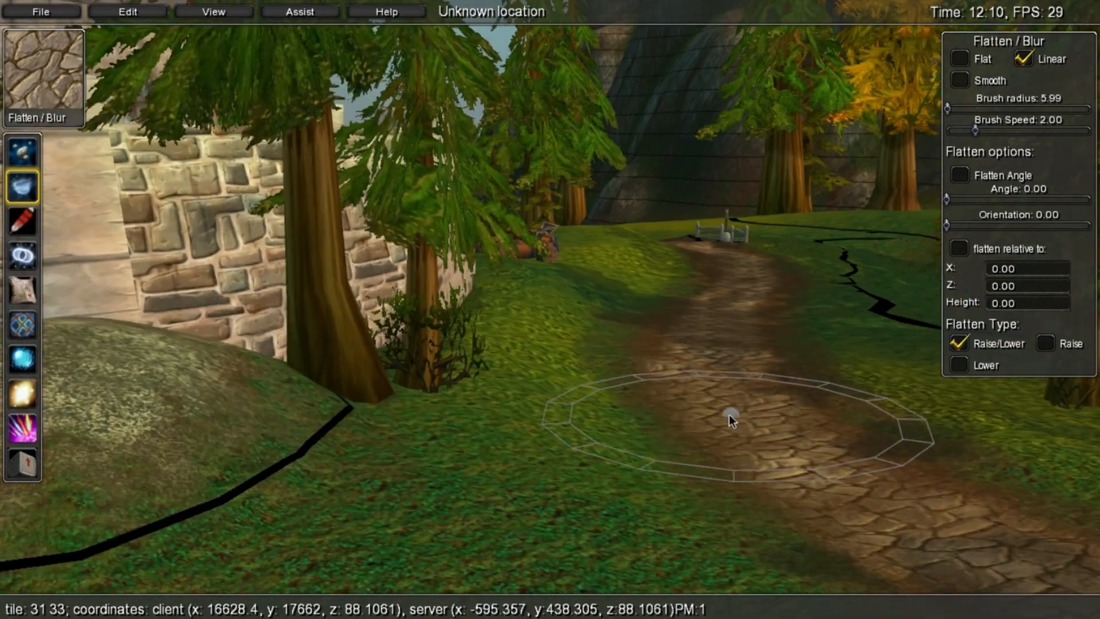
{"action": "mouse_move", "coordinate": [728, 414]}
{"action": "right_mouse_down"}
{"action": "mouse_move", "coordinate": [803, 260]}
{"action": "mouse_move", "coordinate": [631, 292]}
{"action": "mouse_move", "coordinate": [627, 328]}
{"action": "mouse_move", "coordinate": [571, 365]}
{"action": "mouse_move", "coordinate": [580, 375]}
{"action": "right_mouse_up"}
{"action": "key", "text": "w"}
{"action": "key", "text": "s"}
{"action": "key", "text": "w"}
{"action": "key", "text": "s"}
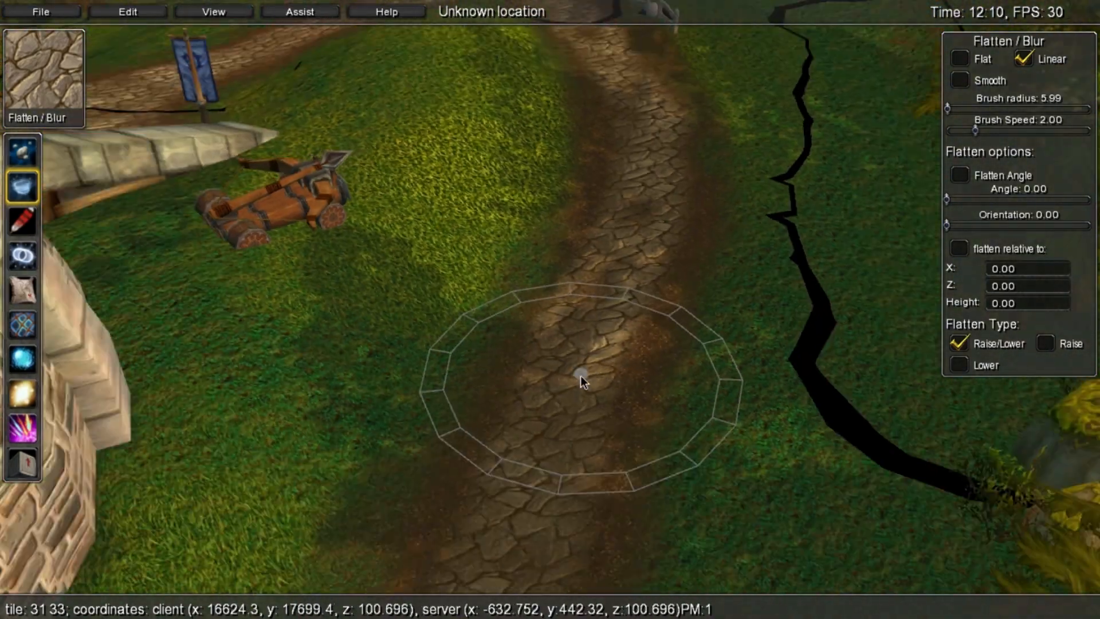
Pick the brown dirt texture from the ground and paint it along the road edge near the wooden siege engine.
{"action": "left_click", "coordinate": [22, 221]}
{"action": "left_click", "coordinate": [744, 329]}
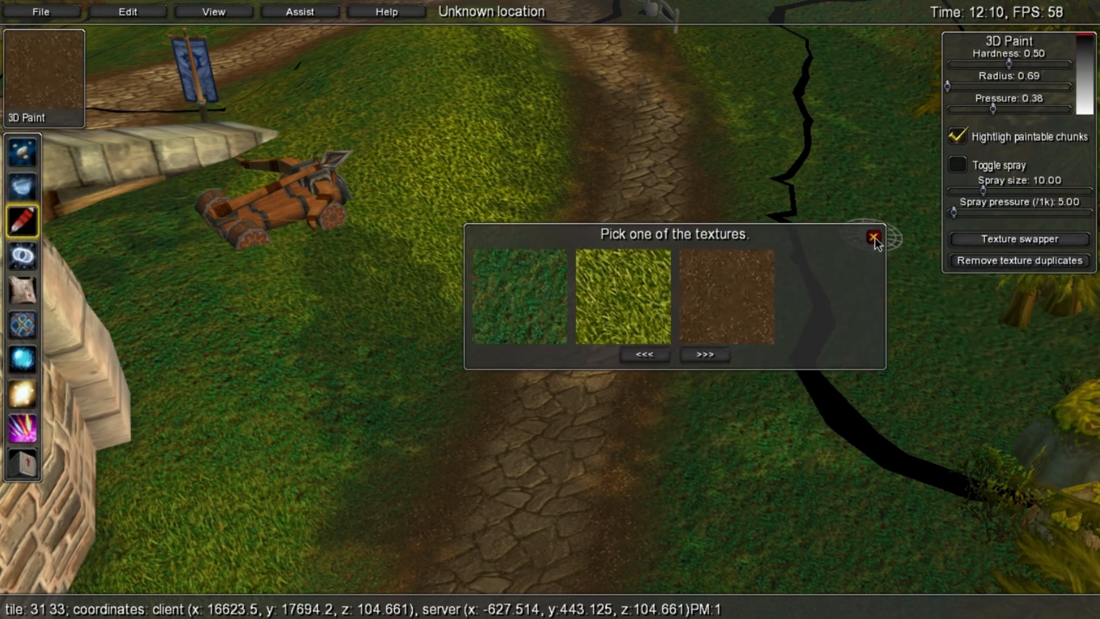
{"action": "left_click", "coordinate": [872, 237]}
{"action": "mouse_move", "coordinate": [546, 285]}
{"action": "left_mouse_down", "text": "shift"}
{"action": "mouse_move", "coordinate": [528, 302]}
{"action": "mouse_move", "coordinate": [548, 272]}
{"action": "mouse_move", "coordinate": [507, 347]}
{"action": "left_mouse_up", "text": "shift"}
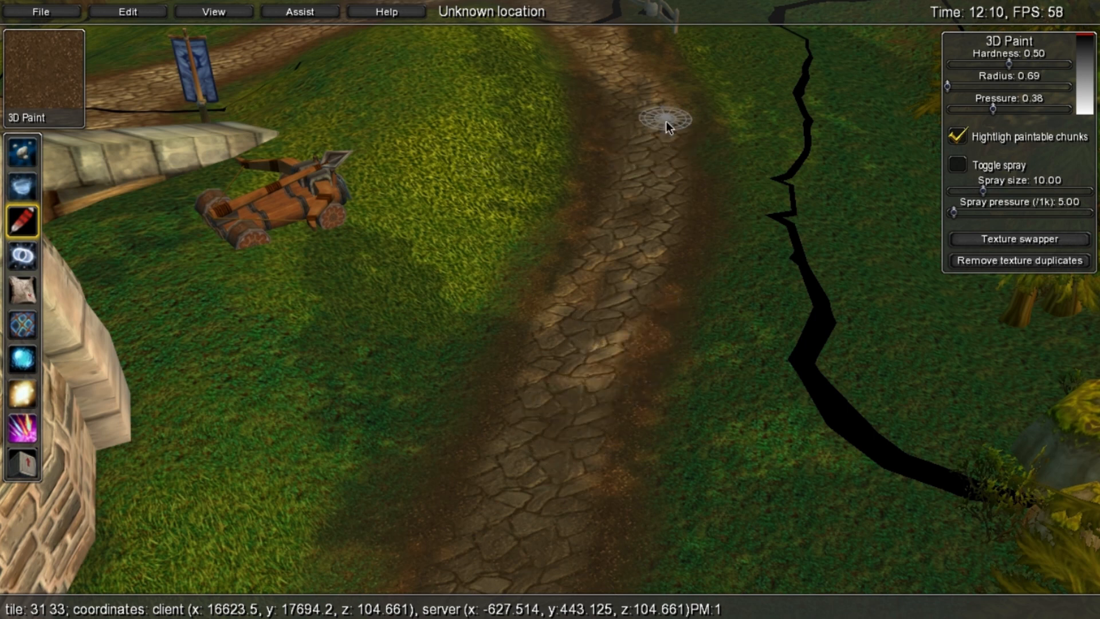
Examine from above the dirt borders and cobblestone surface of the road running past the tower.
{"action": "mouse_move", "coordinate": [602, 368]}
{"action": "right_mouse_down"}
{"action": "mouse_move", "coordinate": [682, 195]}
{"action": "mouse_move", "coordinate": [634, 215]}
{"action": "right_mouse_up"}
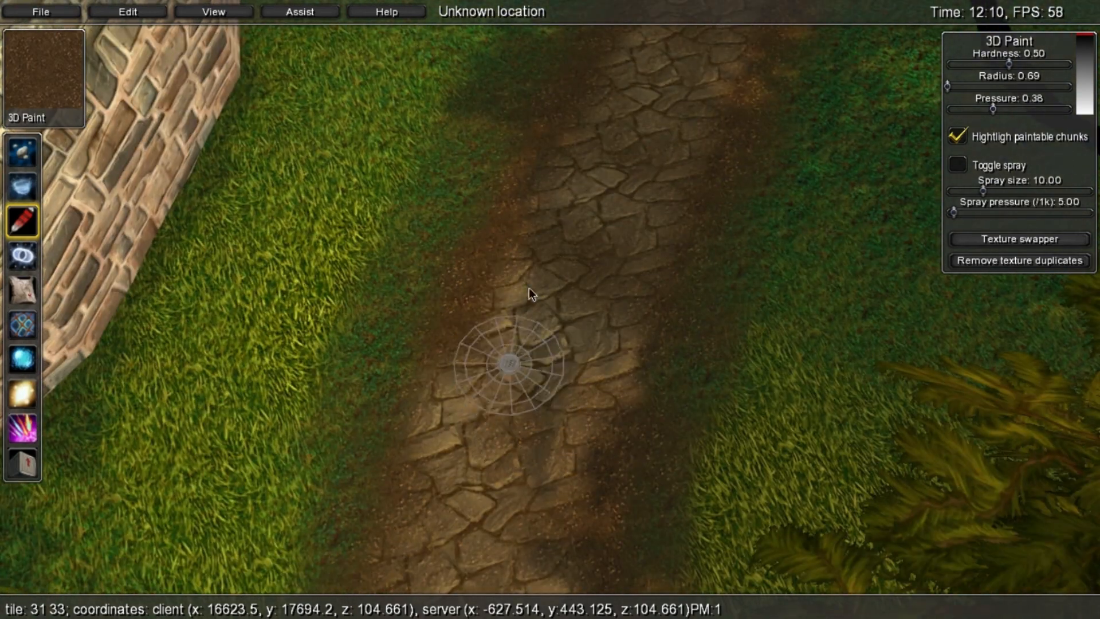
{"action": "key", "text": "s"}
{"action": "key", "text": "s"}
{"action": "key", "text": "w"}
{"action": "right_click_drag", "start_coordinate": [438, 189], "coordinate": [673, 240]}
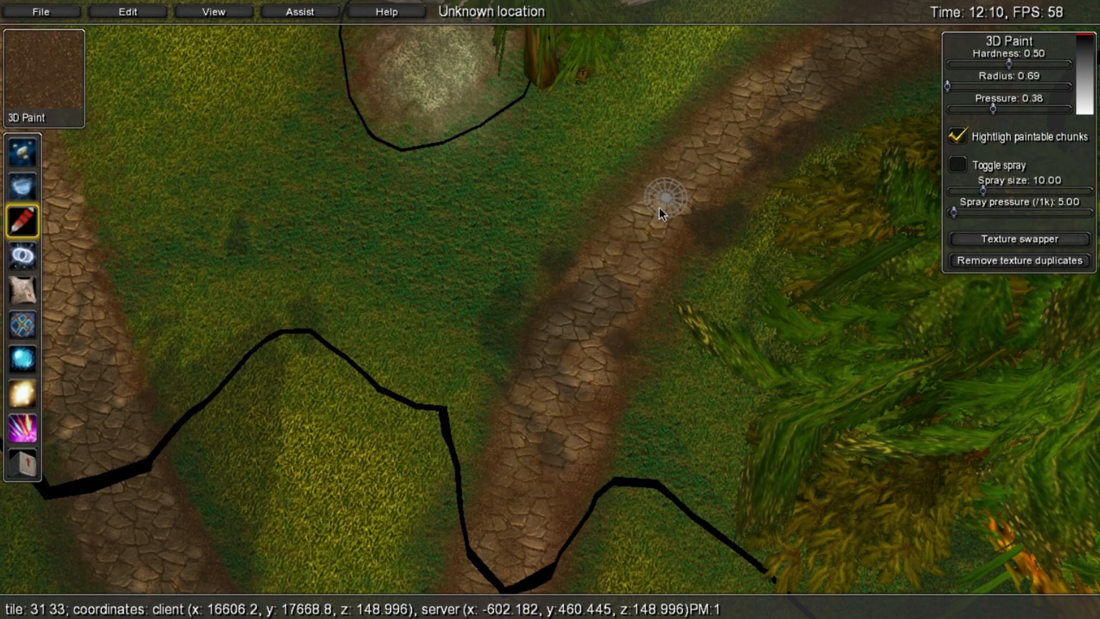
{"action": "key", "text": "s"}
{"action": "key", "text": "a"}
{"action": "right_click_drag", "start_coordinate": [663, 238], "coordinate": [530, 471]}
{"action": "key", "text": "a"}
{"action": "key", "text": "w"}
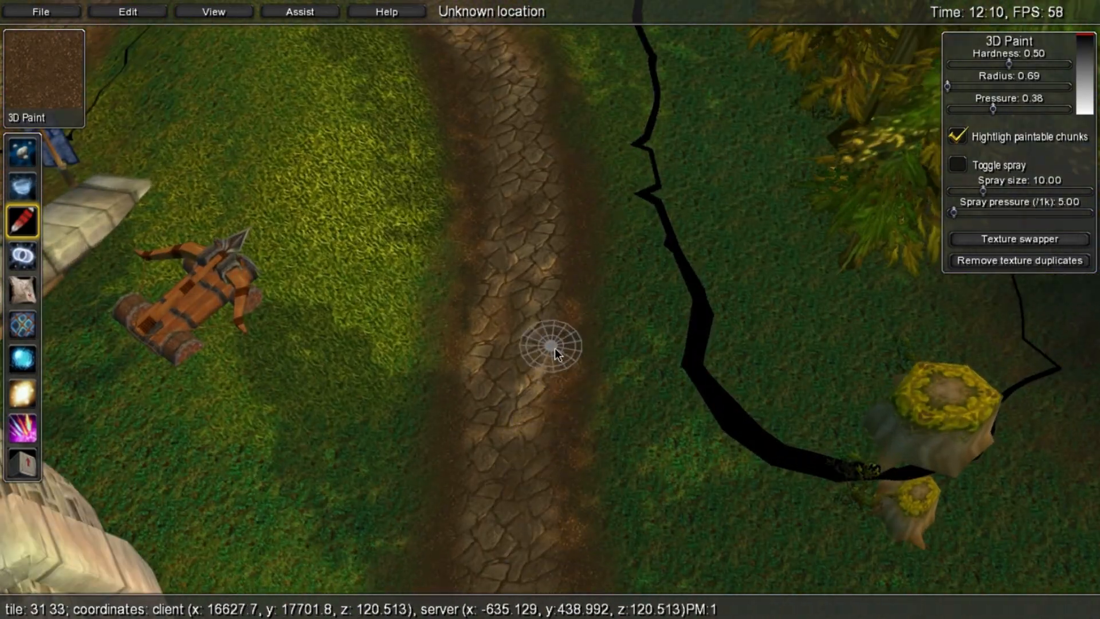
Examine the texturing where the road curves towards the tower's stone ramp and meets the neighbouring path.
{"action": "right_click_drag", "start_coordinate": [592, 314], "coordinate": [346, 139]}
{"action": "right_click_drag", "start_coordinate": [660, 366], "coordinate": [375, 246]}
{"action": "key", "text": "s"}
{"action": "key", "text": "d"}
{"action": "key", "text": "w"}
{"action": "right_click_drag", "start_coordinate": [659, 229], "coordinate": [155, 325]}
{"action": "key", "text": "s"}
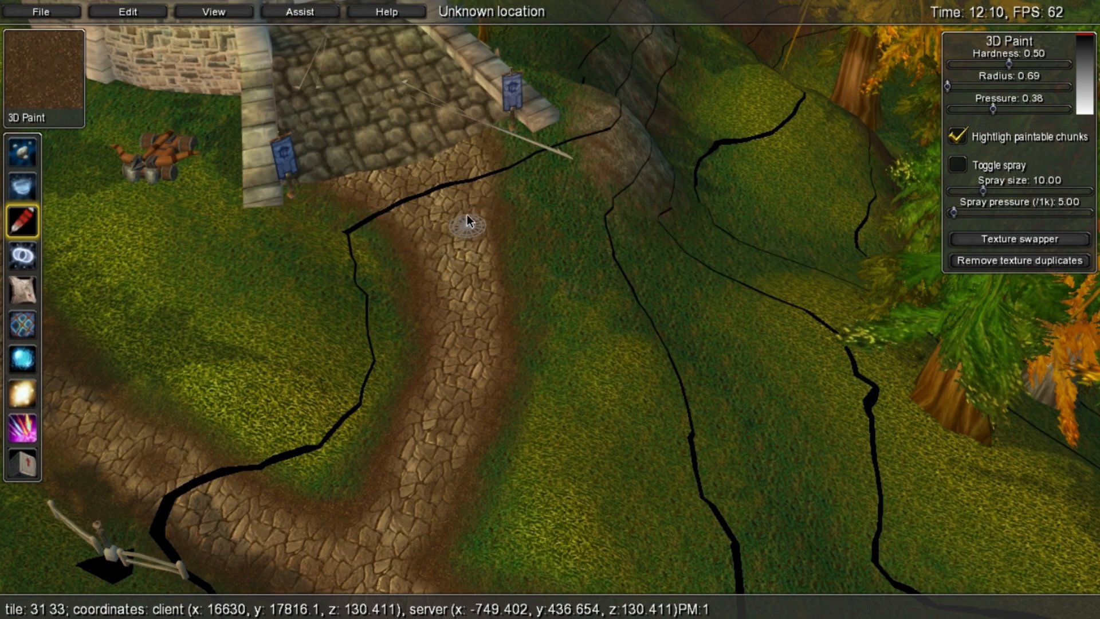
{"action": "key", "text": "s"}
{"action": "key", "text": "d"}
{"action": "right_click_drag", "start_coordinate": [478, 392], "coordinate": [319, 331]}
{"action": "right_click_drag", "start_coordinate": [547, 352], "coordinate": [324, 310]}
{"action": "key", "text": "w"}
{"action": "key", "text": "s"}
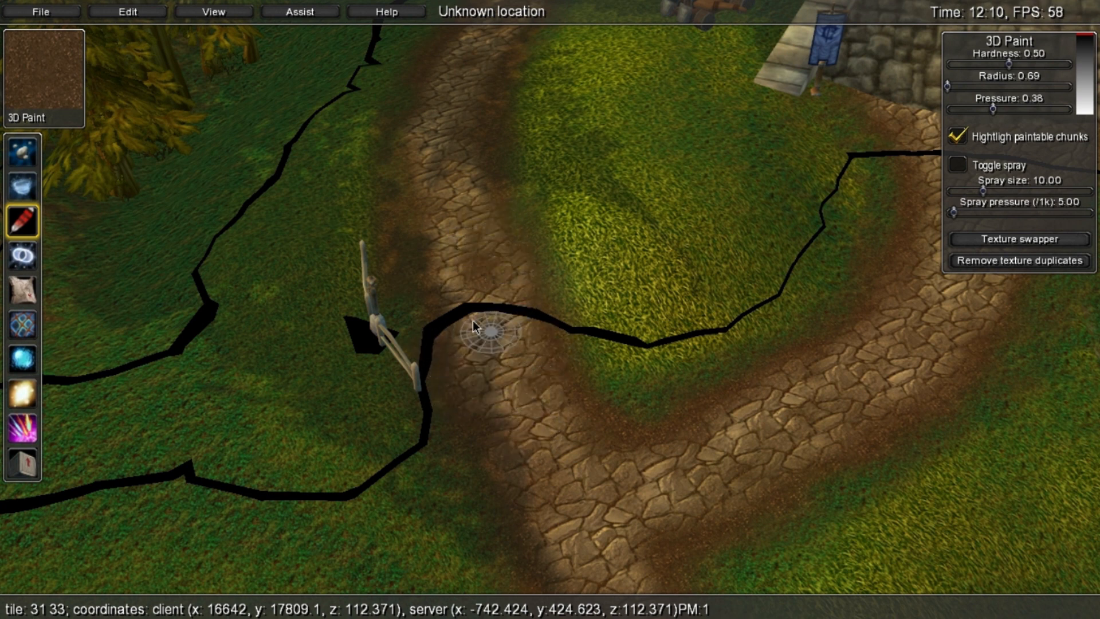
Follow the cobblestone road beyond the tower junction to the next lamp post, checking its dirt edges.
{"action": "key", "text": "s"}
{"action": "mouse_move", "coordinate": [480, 411]}
{"action": "right_mouse_down"}
{"action": "mouse_move", "coordinate": [523, 363]}
{"action": "mouse_move", "coordinate": [411, 408]}
{"action": "mouse_move", "coordinate": [469, 338]}
{"action": "mouse_move", "coordinate": [480, 349]}
{"action": "mouse_move", "coordinate": [412, 380]}
{"action": "mouse_move", "coordinate": [455, 394]}
{"action": "right_mouse_up"}
{"action": "key", "text": "d"}
{"action": "key", "text": "w"}
{"action": "key", "text": "w"}
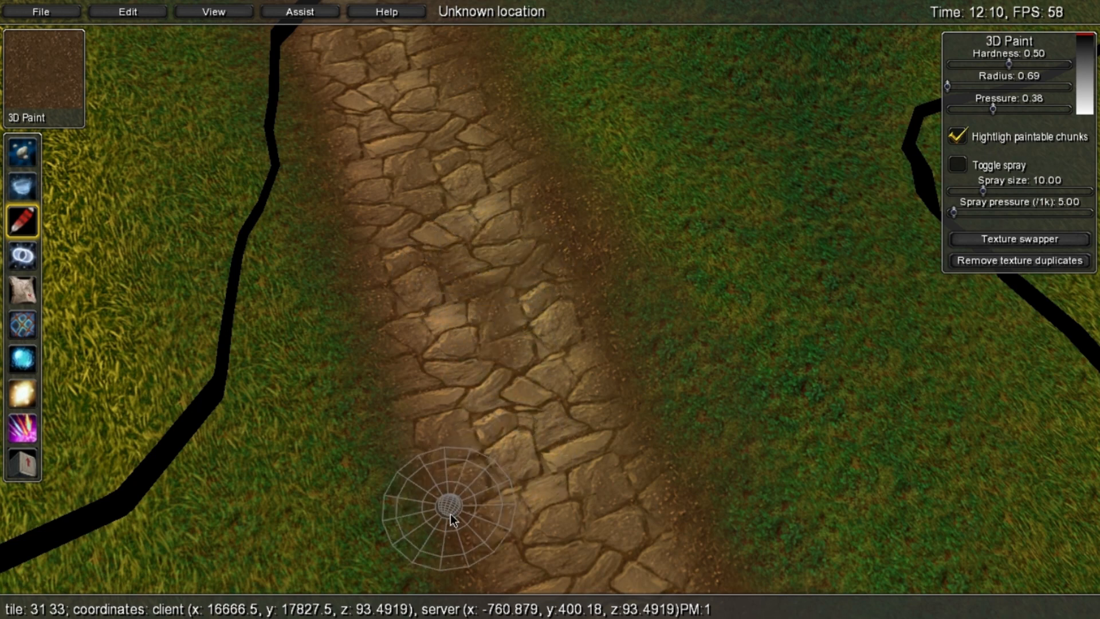
{"action": "key", "text": "s"}
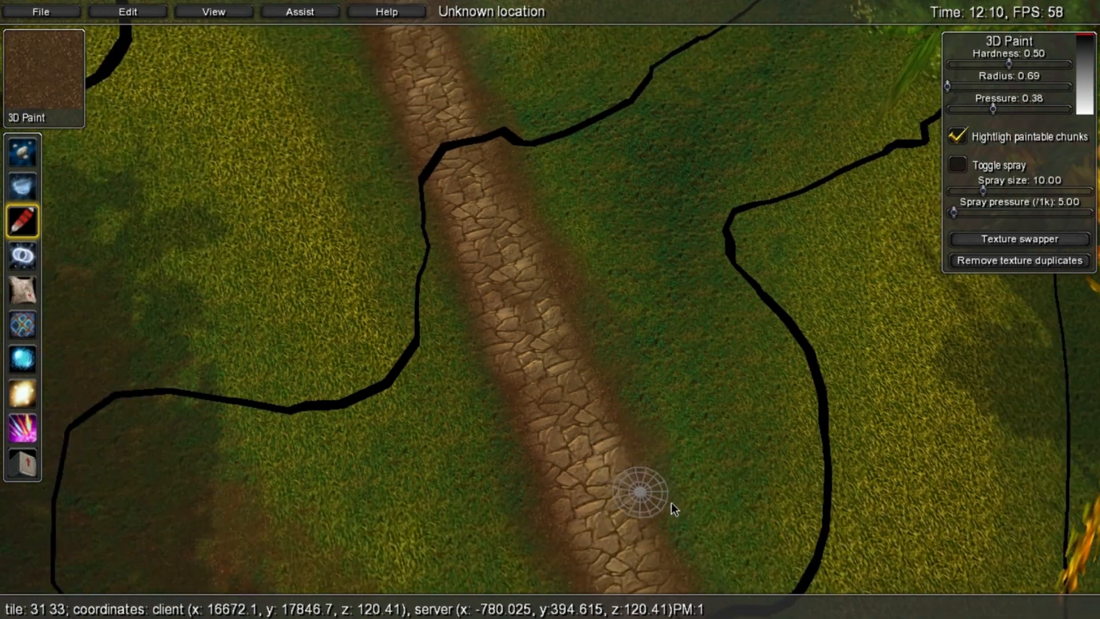
{"action": "right_click_drag", "start_coordinate": [596, 398], "coordinate": [460, 228]}
{"action": "key", "text": "w"}
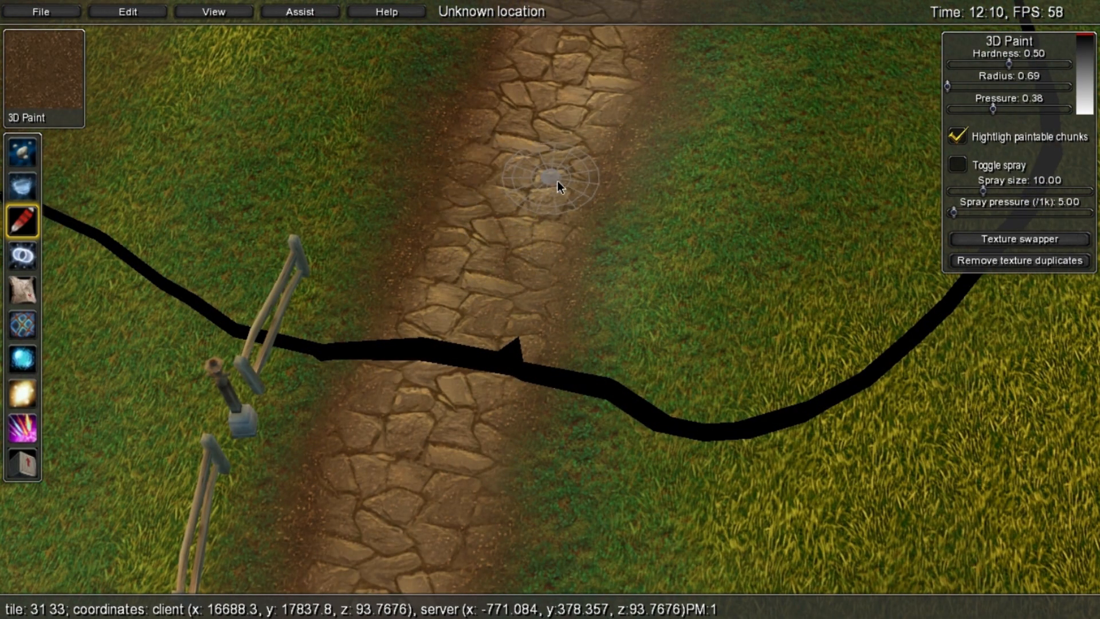
{"action": "mouse_move", "coordinate": [473, 335]}
{"action": "right_mouse_down"}
{"action": "mouse_move", "coordinate": [564, 297]}
{"action": "mouse_move", "coordinate": [355, 300]}
{"action": "right_mouse_up"}
{"action": "key", "text": "s"}
{"action": "key", "text": "d"}
{"action": "key", "text": "a"}
{"action": "key", "text": "w"}
{"action": "right_click_drag", "start_coordinate": [520, 258], "coordinate": [643, 34]}
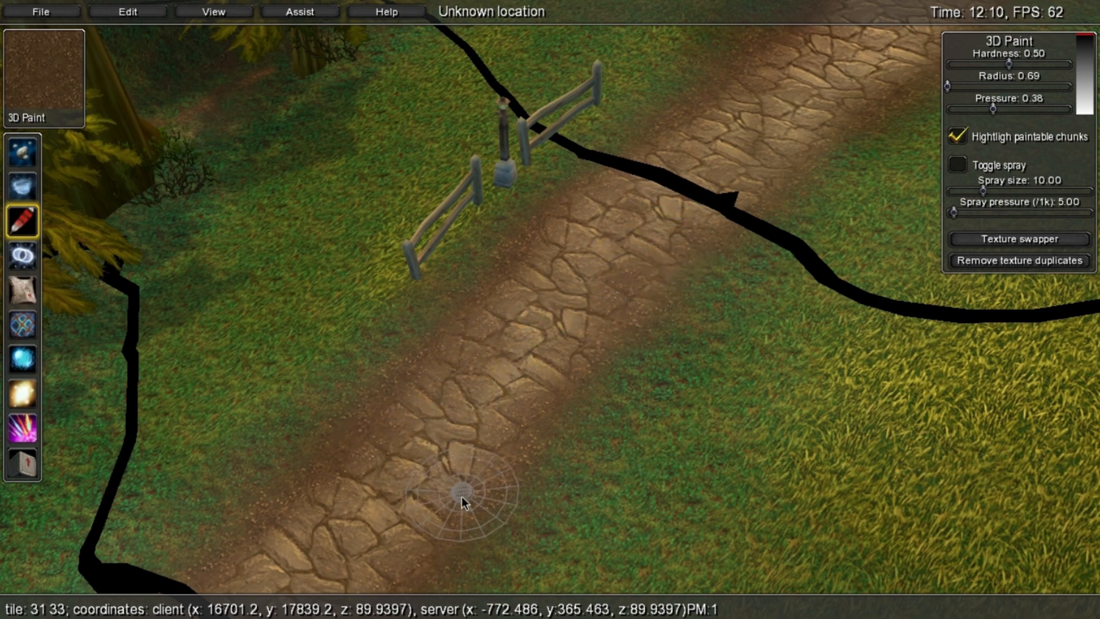
Examine the road stretch beyond the lamp post and its blend from cobblestone through dirt into grass.
{"action": "key", "text": "s"}
{"action": "key", "text": "a"}
{"action": "mouse_move", "coordinate": [545, 453]}
{"action": "right_mouse_down"}
{"action": "mouse_move", "coordinate": [510, 390]}
{"action": "mouse_move", "coordinate": [451, 337]}
{"action": "mouse_move", "coordinate": [497, 288]}
{"action": "right_mouse_up"}
{"action": "key", "text": "s"}
{"action": "key", "text": "d"}
{"action": "key", "text": "w"}
{"action": "key", "text": "a"}
{"action": "key", "text": "w"}
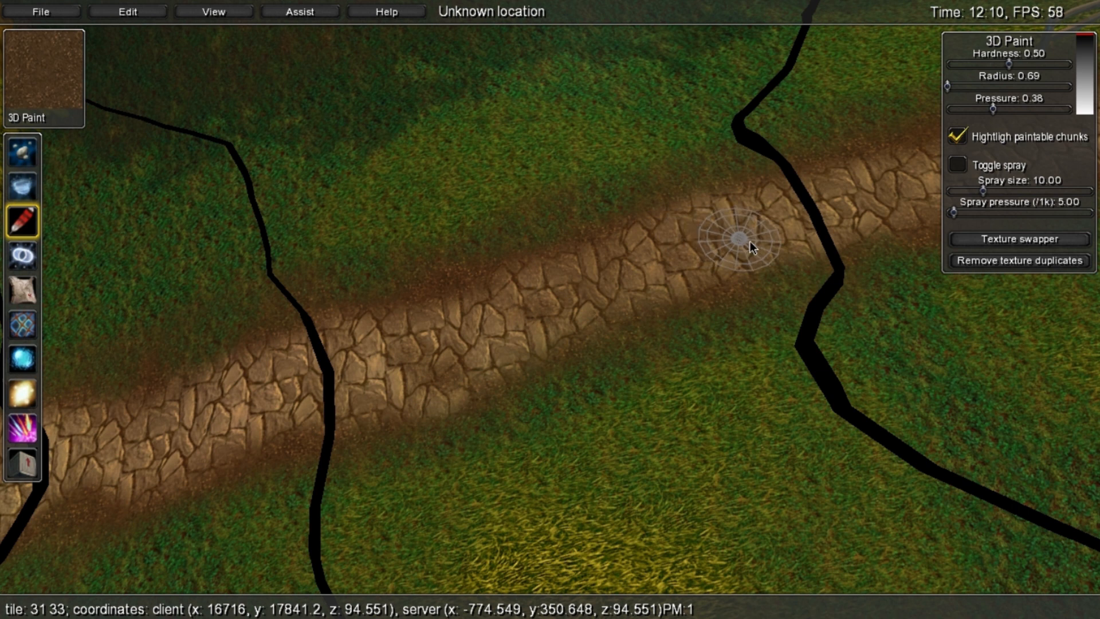
{"action": "right_click_drag", "start_coordinate": [568, 273], "coordinate": [810, 232]}
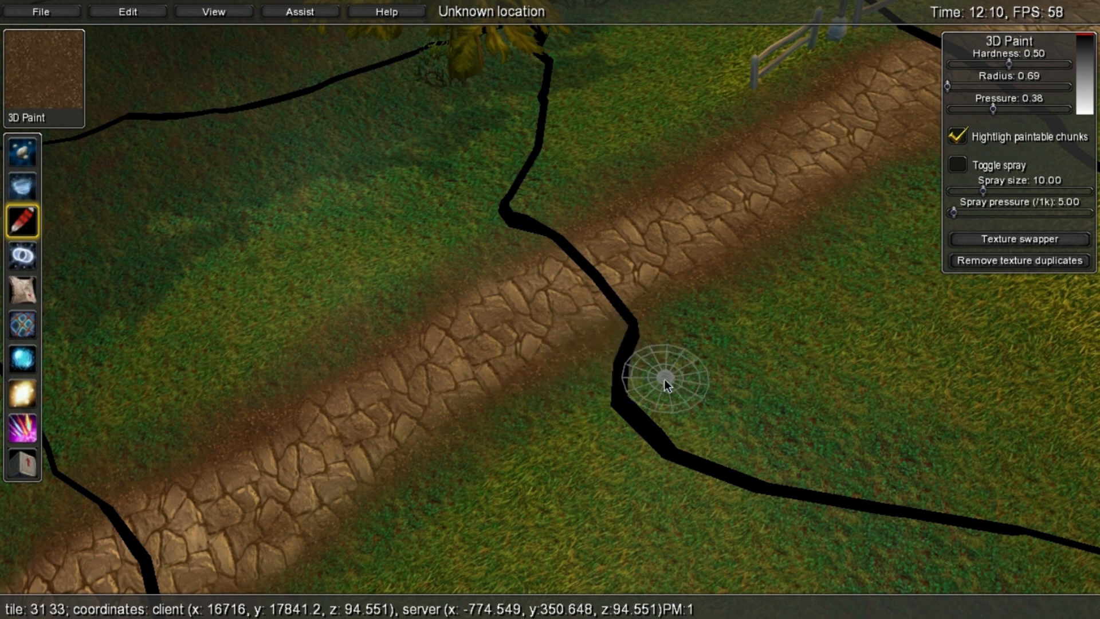
{"action": "mouse_move", "coordinate": [609, 228]}
{"action": "right_mouse_down"}
{"action": "mouse_move", "coordinate": [16, 227]}
{"action": "mouse_move", "coordinate": [109, 300]}
{"action": "mouse_move", "coordinate": [499, 359]}
{"action": "right_mouse_up"}
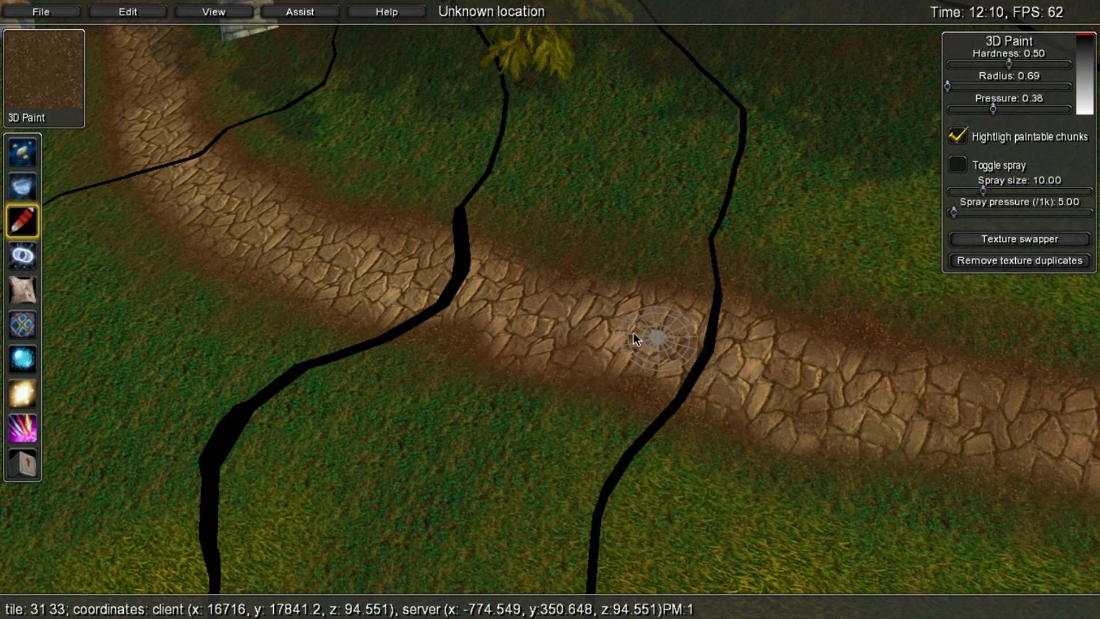
Examine the cobblestone stretch leading to the two stone lamps, both up close and from high above.
{"action": "right_click_drag", "start_coordinate": [474, 317], "coordinate": [559, 350]}
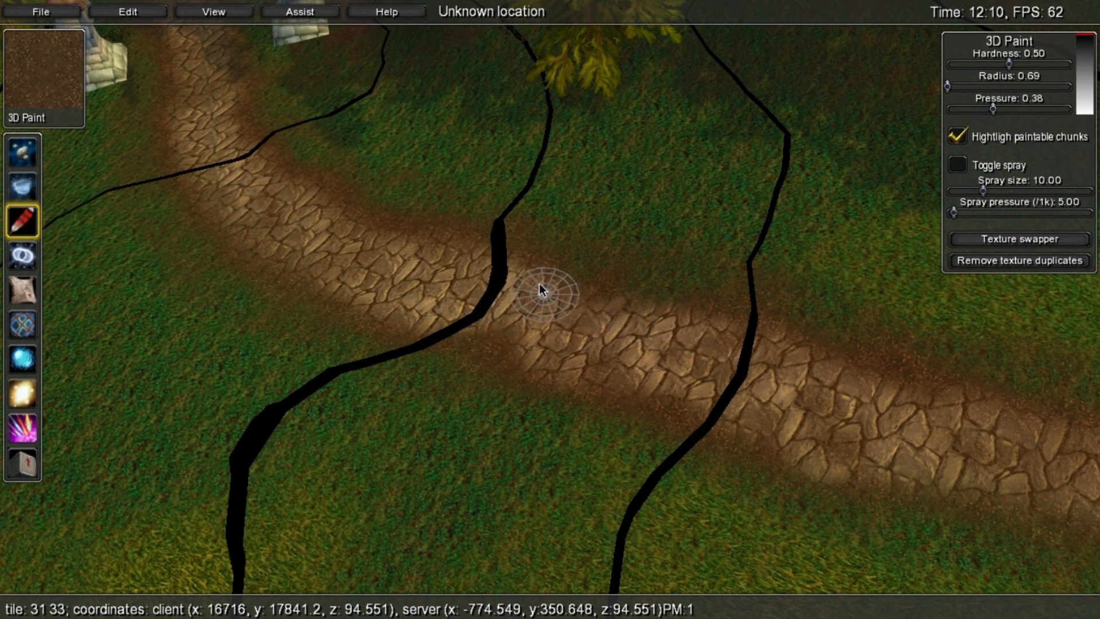
{"action": "right_click_drag", "start_coordinate": [539, 283], "coordinate": [416, 222]}
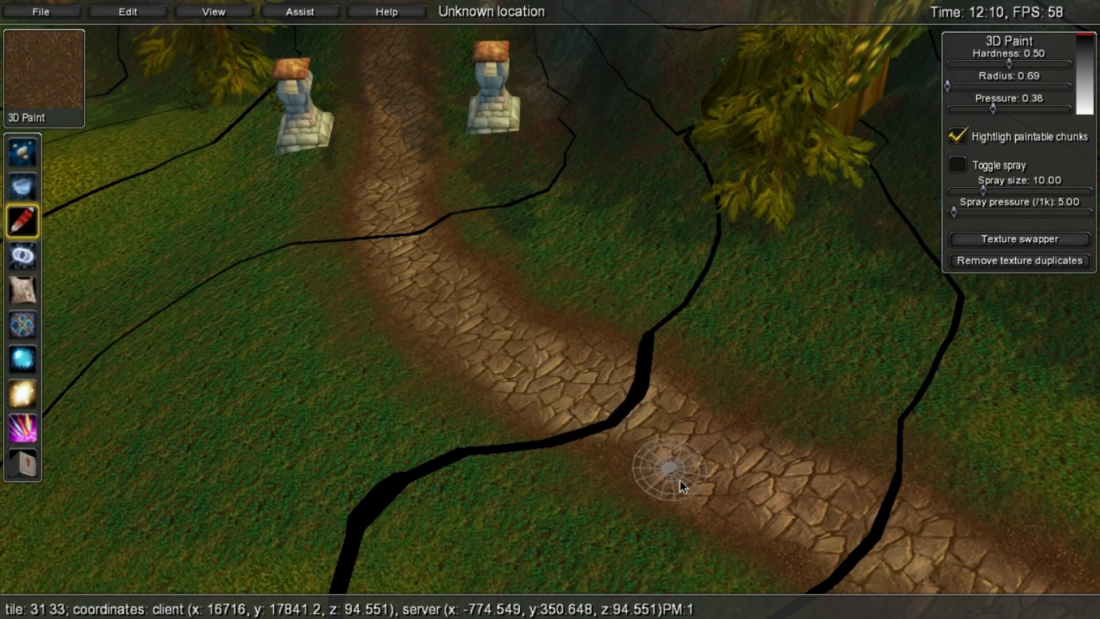
{"action": "right_click_drag", "start_coordinate": [565, 437], "coordinate": [847, 456]}
{"action": "key", "text": "s"}
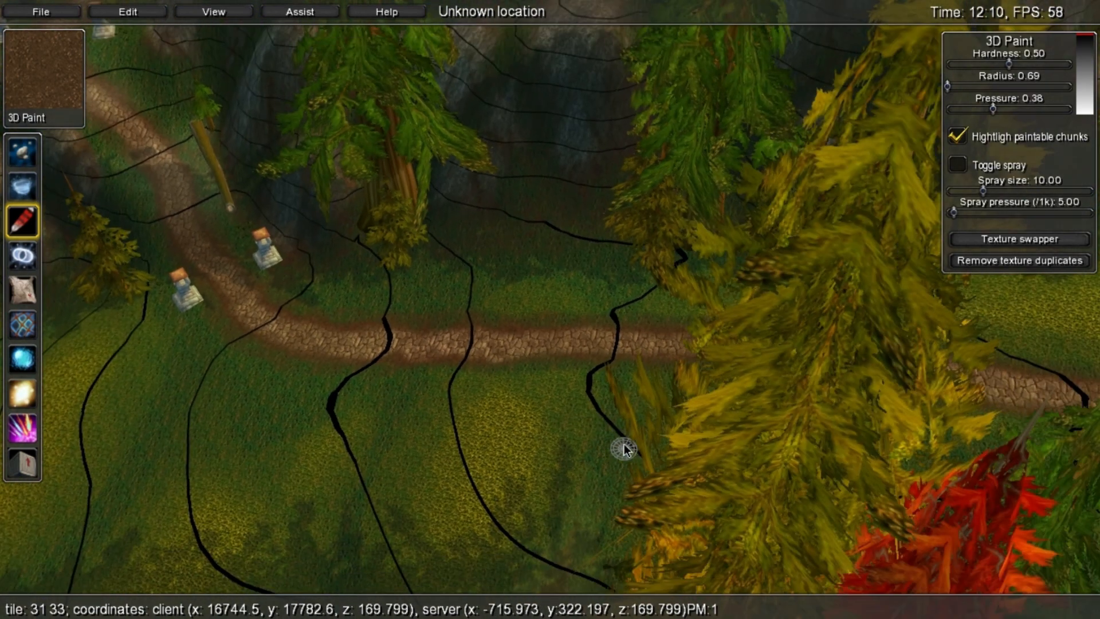
{"action": "right_click_drag", "start_coordinate": [625, 449], "coordinate": [515, 438]}
{"action": "key", "text": "w"}
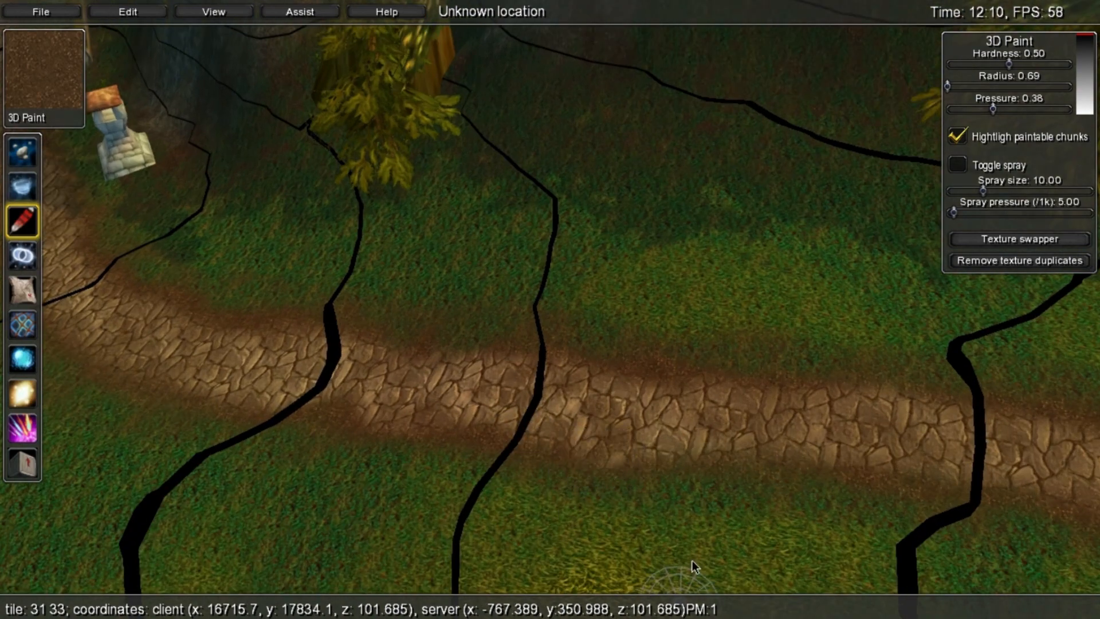
{"action": "key", "text": "s"}
Examine how the road leaving the tower's stone ramp meets the main road at the fenced junction.
{"action": "right_click_drag", "start_coordinate": [675, 489], "coordinate": [469, 473]}
{"action": "key", "text": "d"}
{"action": "right_click_drag", "start_coordinate": [572, 497], "coordinate": [638, 411]}
{"action": "key", "text": "w"}
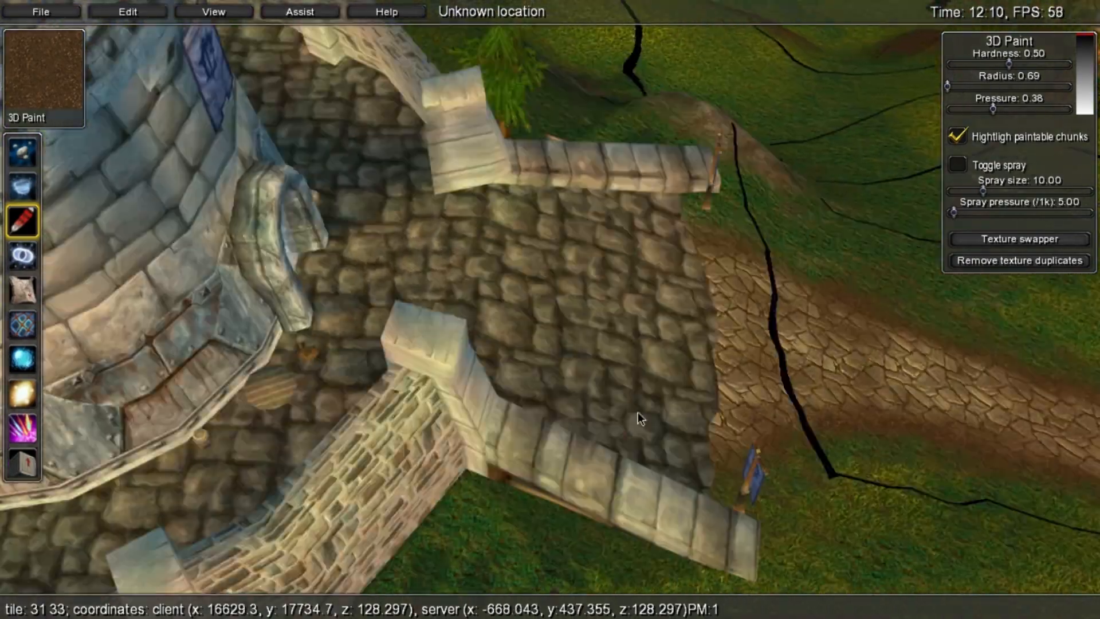
{"action": "key", "text": "a"}
{"action": "right_click_drag", "start_coordinate": [493, 373], "coordinate": [706, 374]}
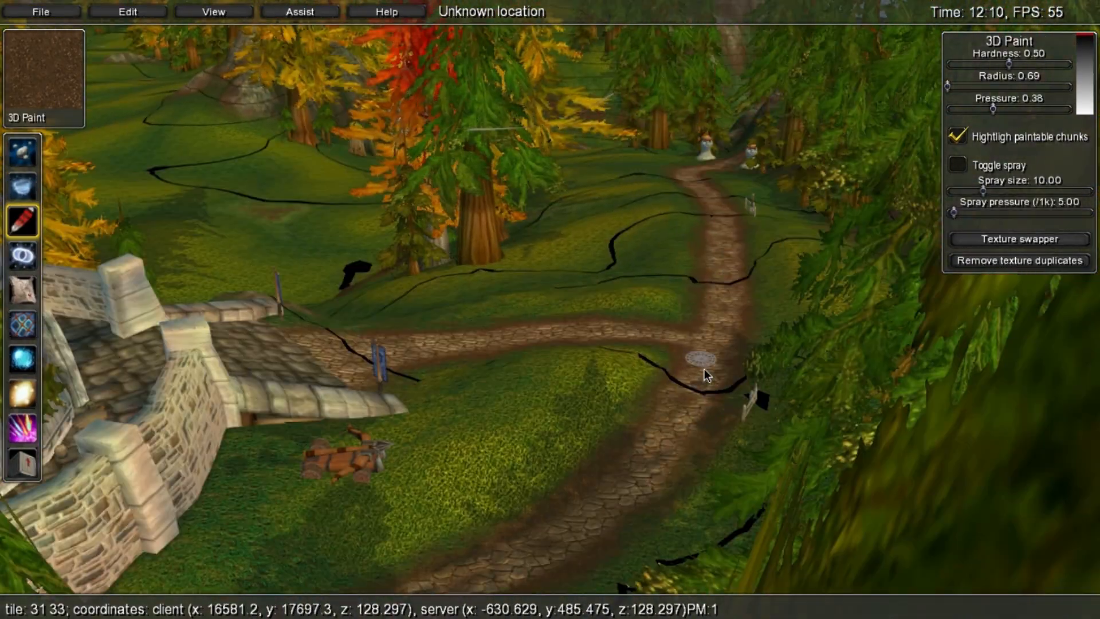
{"action": "key", "text": "w"}
{"action": "key", "text": "s"}
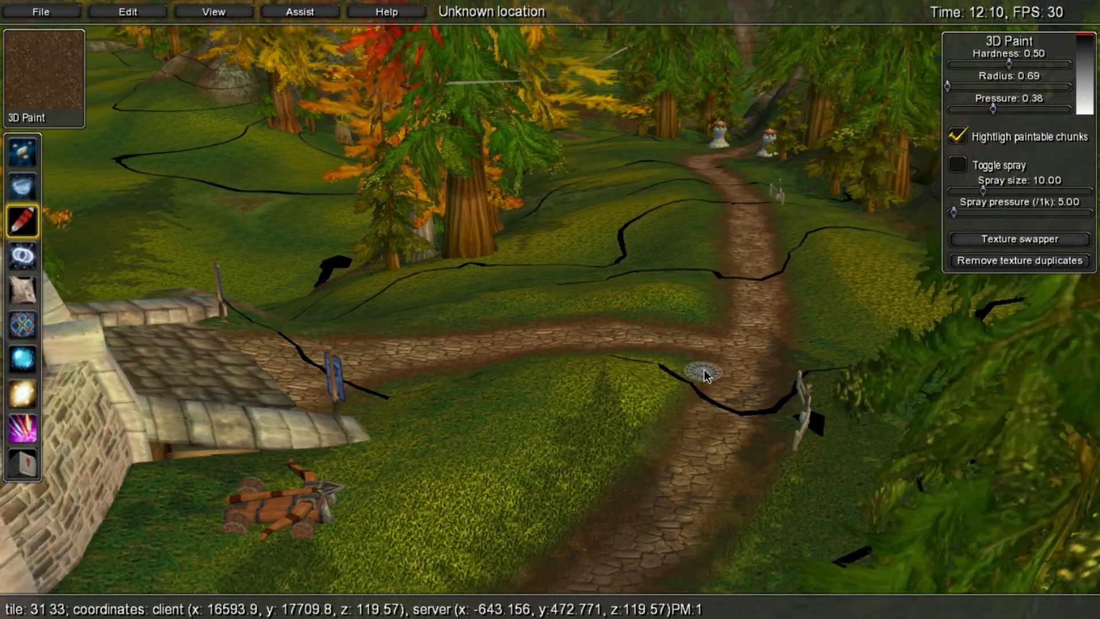
{"action": "key", "text": "w"}
{"action": "mouse_move", "coordinate": [712, 360]}
{"action": "right_mouse_down"}
{"action": "mouse_move", "coordinate": [779, 356]}
{"action": "mouse_move", "coordinate": [678, 461]}
{"action": "mouse_move", "coordinate": [665, 442]}
{"action": "mouse_move", "coordinate": [709, 392]}
{"action": "mouse_move", "coordinate": [732, 295]}
{"action": "right_mouse_up"}
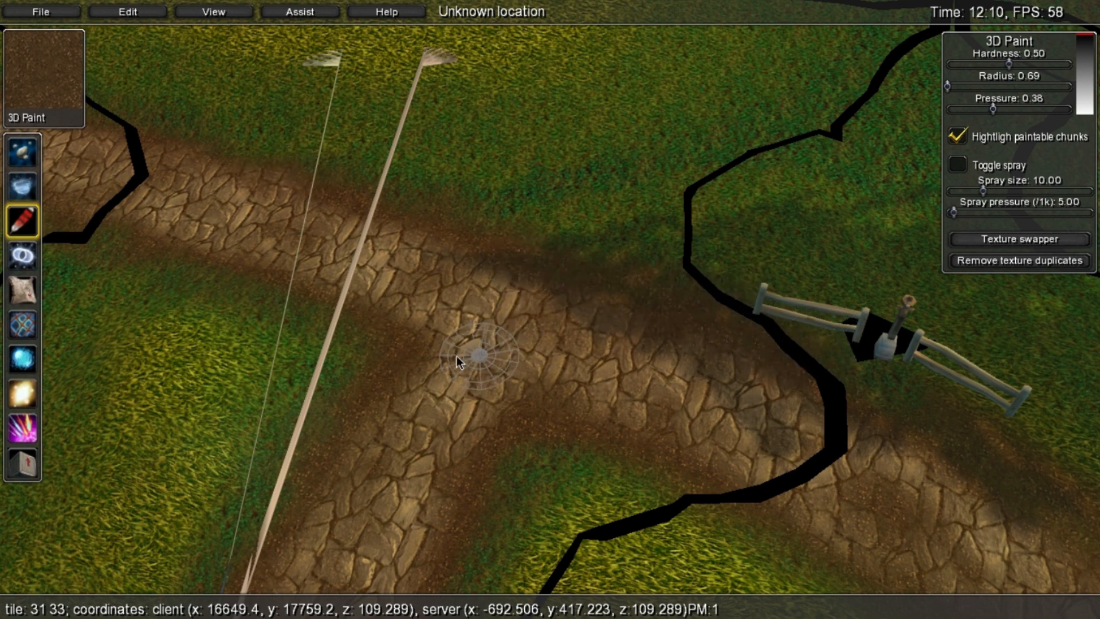
Examine from high above how the cobblestone roads curve around the tower.
{"action": "key", "text": "s"}
{"action": "right_click_drag", "start_coordinate": [586, 329], "coordinate": [605, 333]}
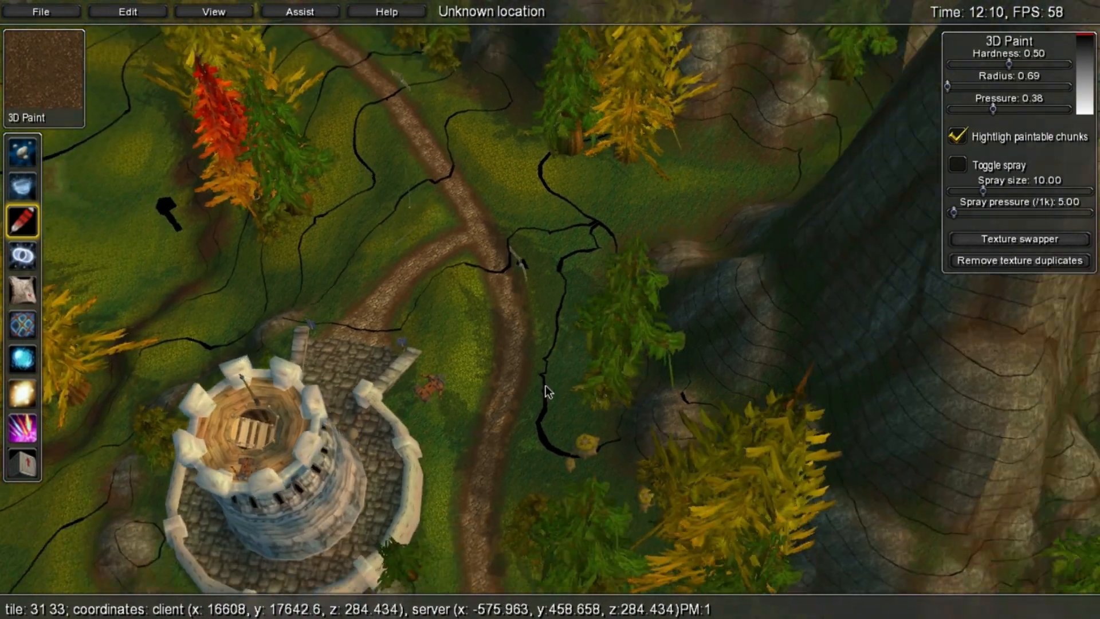
{"action": "key", "text": "d"}
{"action": "right_click_drag", "start_coordinate": [545, 385], "coordinate": [280, 564]}
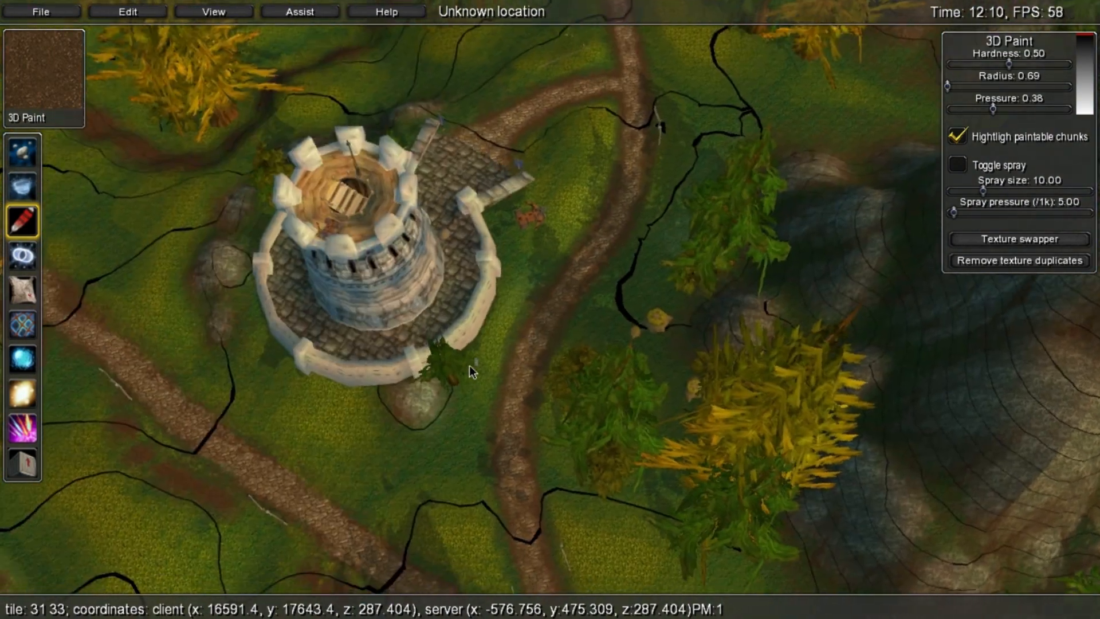
{"action": "right_click_drag", "start_coordinate": [494, 337], "coordinate": [522, 413]}
{"action": "key", "text": "w"}
Reshape the ground along the road bend beside the two stone lamps with Raise/Lower and switch to Flatten / Blur.
{"action": "right_click_drag", "start_coordinate": [562, 369], "coordinate": [358, 421]}
{"action": "key", "text": "w"}
{"action": "key", "text": "s"}
{"action": "key", "text": "w"}
{"action": "key", "text": "a"}
{"action": "key", "text": "w"}
{"action": "key", "text": "s"}
{"action": "key", "text": "d"}
{"action": "key", "text": "a"}
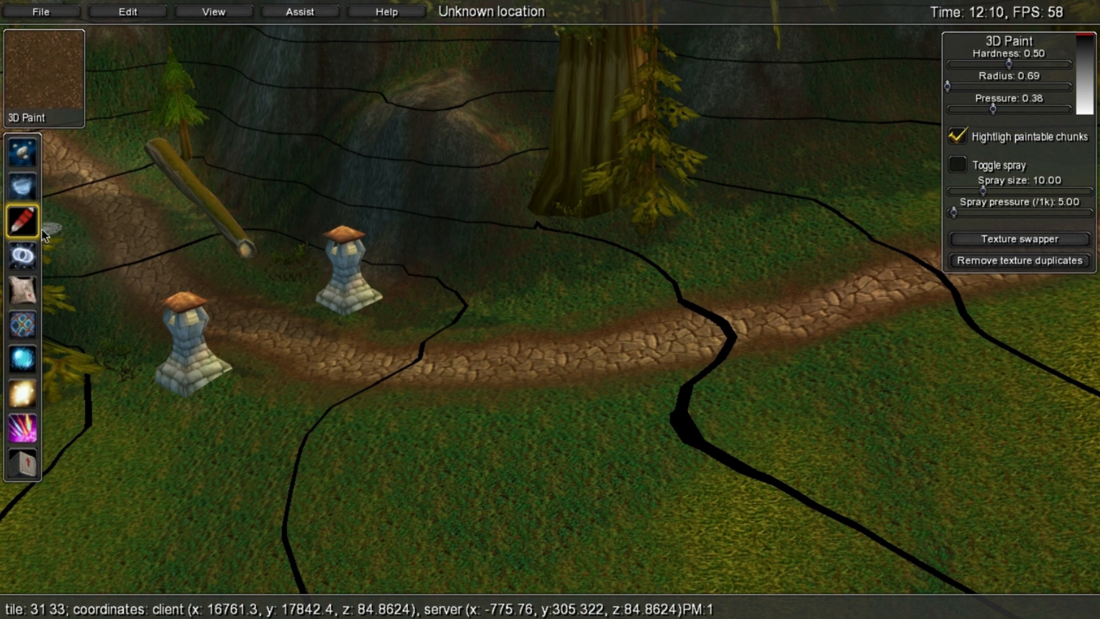
{"action": "left_click", "coordinate": [23, 155]}
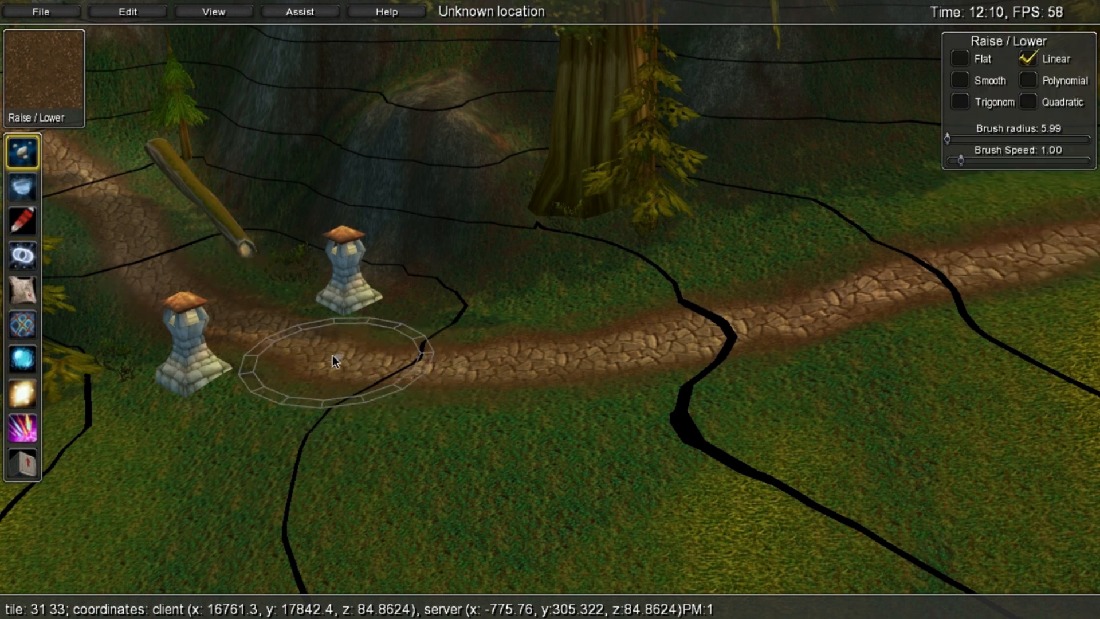
{"action": "mouse_move", "coordinate": [313, 345]}
{"action": "left_mouse_down", "text": "shift"}
{"action": "mouse_move", "coordinate": [383, 366]}
{"action": "mouse_move", "coordinate": [277, 354]}
{"action": "mouse_move", "coordinate": [374, 376]}
{"action": "mouse_move", "coordinate": [329, 361]}
{"action": "mouse_move", "coordinate": [519, 365]}
{"action": "mouse_move", "coordinate": [759, 333]}
{"action": "mouse_move", "coordinate": [692, 359]}
{"action": "mouse_move", "coordinate": [720, 361]}
{"action": "mouse_move", "coordinate": [670, 388]}
{"action": "mouse_move", "coordinate": [651, 418]}
{"action": "mouse_move", "coordinate": [495, 430]}
{"action": "left_mouse_up", "text": "shift"}
{"action": "left_click", "coordinate": [24, 188]}
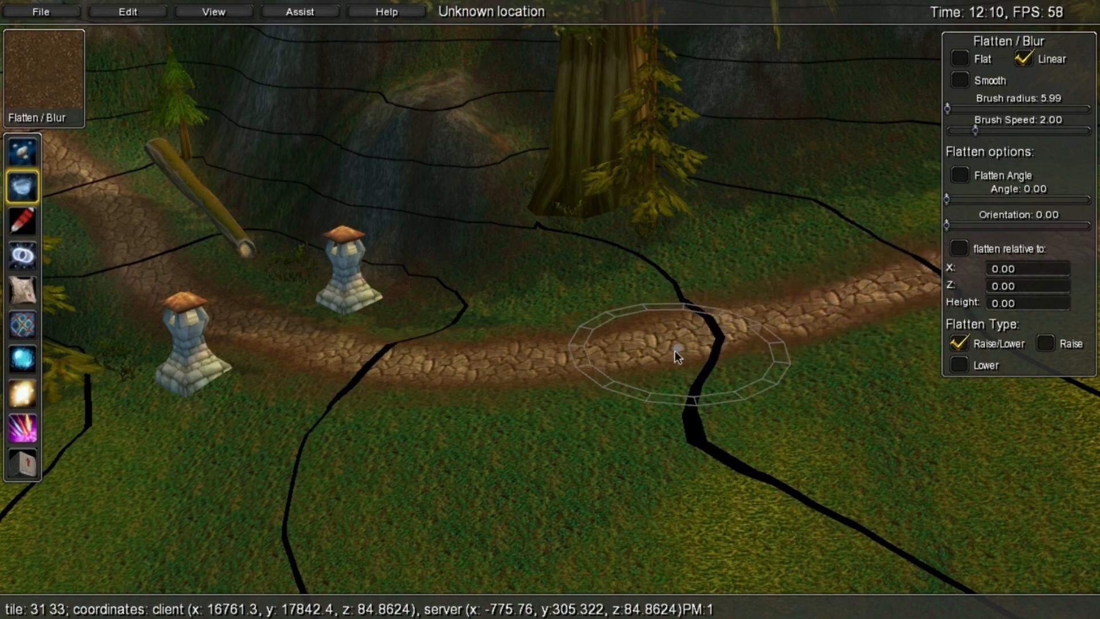
Examine from near ground level how the terrain slopes beside the road bend before the stone lamps.
{"action": "key", "text": "a"}
{"action": "key", "text": "s"}
{"action": "mouse_move", "coordinate": [614, 352]}
{"action": "right_mouse_down"}
{"action": "mouse_move", "coordinate": [636, 336]}
{"action": "mouse_move", "coordinate": [493, 330]}
{"action": "mouse_move", "coordinate": [515, 363]}
{"action": "mouse_move", "coordinate": [465, 312]}
{"action": "right_mouse_up"}
{"action": "key", "text": "d"}
{"action": "key", "text": "w"}
{"action": "key", "text": "w"}
{"action": "right_click_drag", "start_coordinate": [559, 409], "coordinate": [521, 391]}
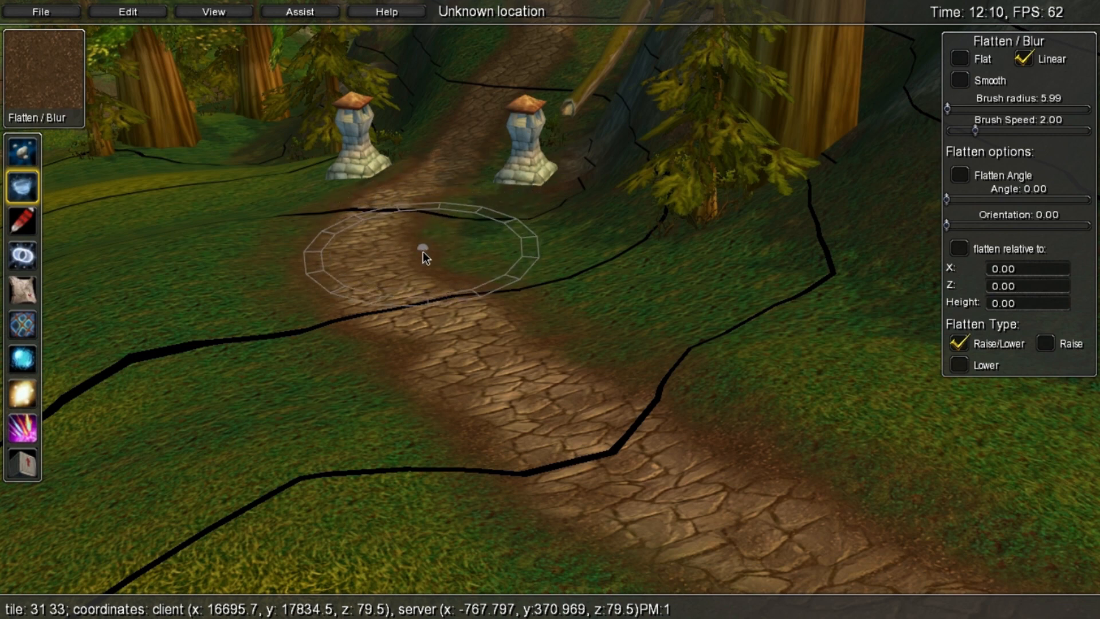
{"action": "key", "text": "s"}
{"action": "mouse_move", "coordinate": [616, 398]}
{"action": "right_mouse_down"}
{"action": "mouse_move", "coordinate": [420, 399]}
{"action": "mouse_move", "coordinate": [520, 549]}
{"action": "mouse_move", "coordinate": [390, 451]}
{"action": "right_mouse_up"}
{"action": "key", "text": "w"}
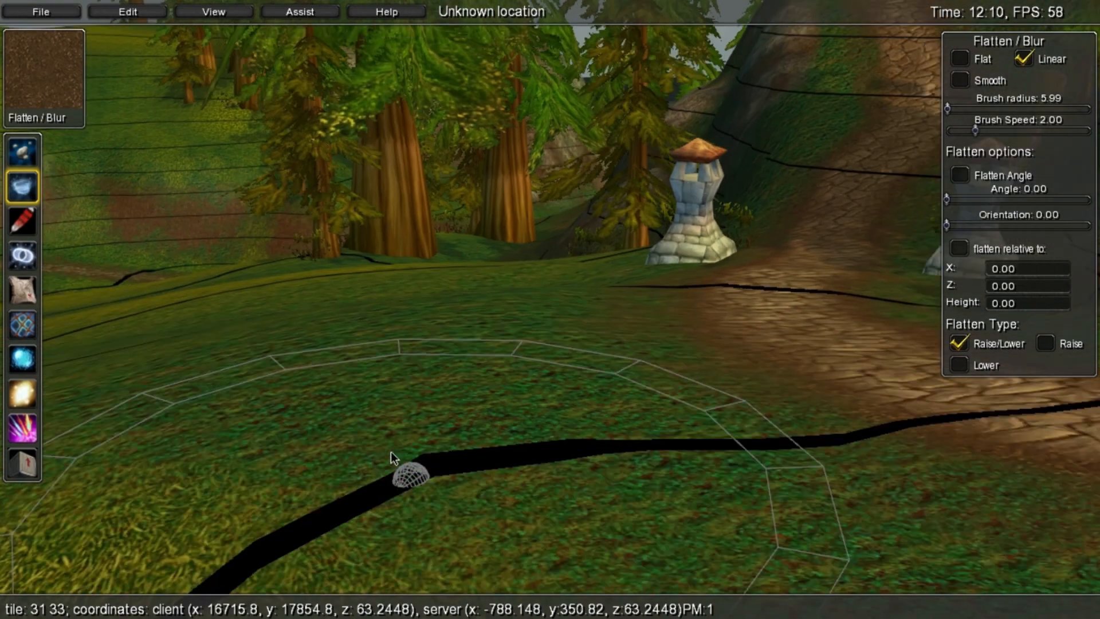
Examine the height changes along the road between the stone lamps and the corner fence at the junction.
{"action": "key", "text": "s"}
{"action": "right_click_drag", "start_coordinate": [904, 398], "coordinate": [849, 413]}
{"action": "key", "text": "d"}
{"action": "key", "text": "w"}
{"action": "right_click_drag", "start_coordinate": [679, 386], "coordinate": [631, 363]}
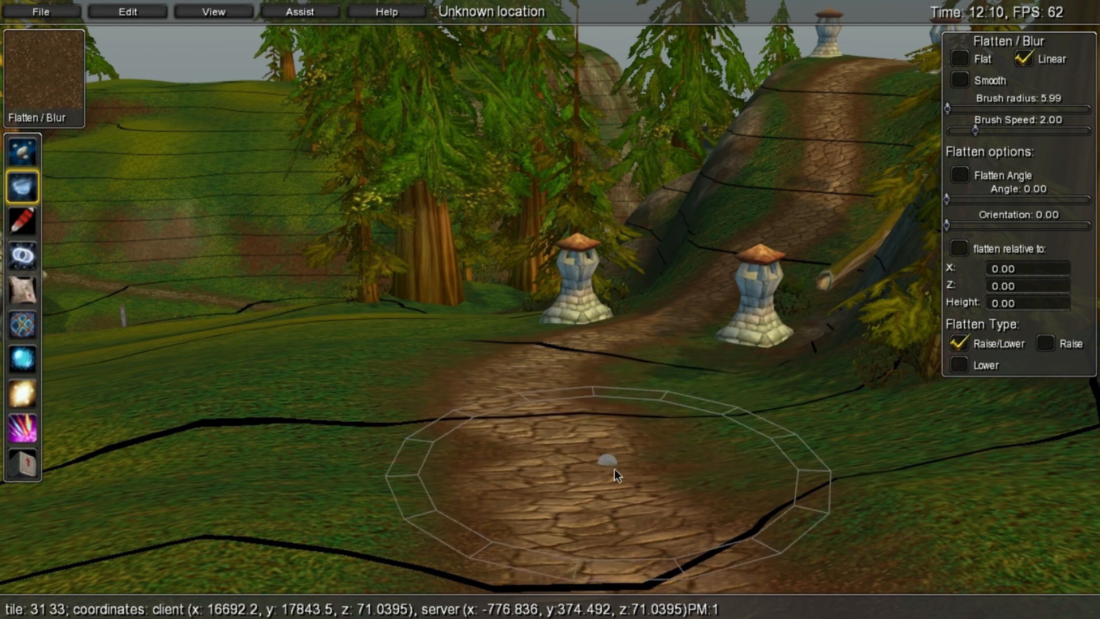
{"action": "key", "text": "s"}
{"action": "right_click_drag", "start_coordinate": [615, 367], "coordinate": [652, 447]}
{"action": "key", "text": "s"}
{"action": "key", "text": "w"}
{"action": "key", "text": "d"}
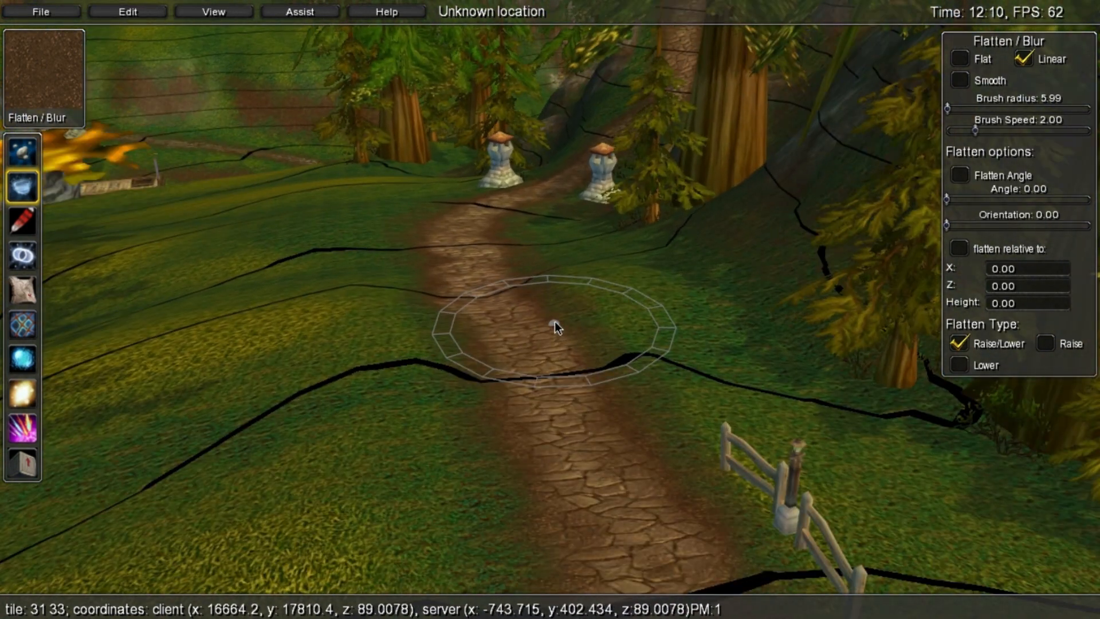
{"action": "right_click_drag", "start_coordinate": [554, 321], "coordinate": [516, 312]}
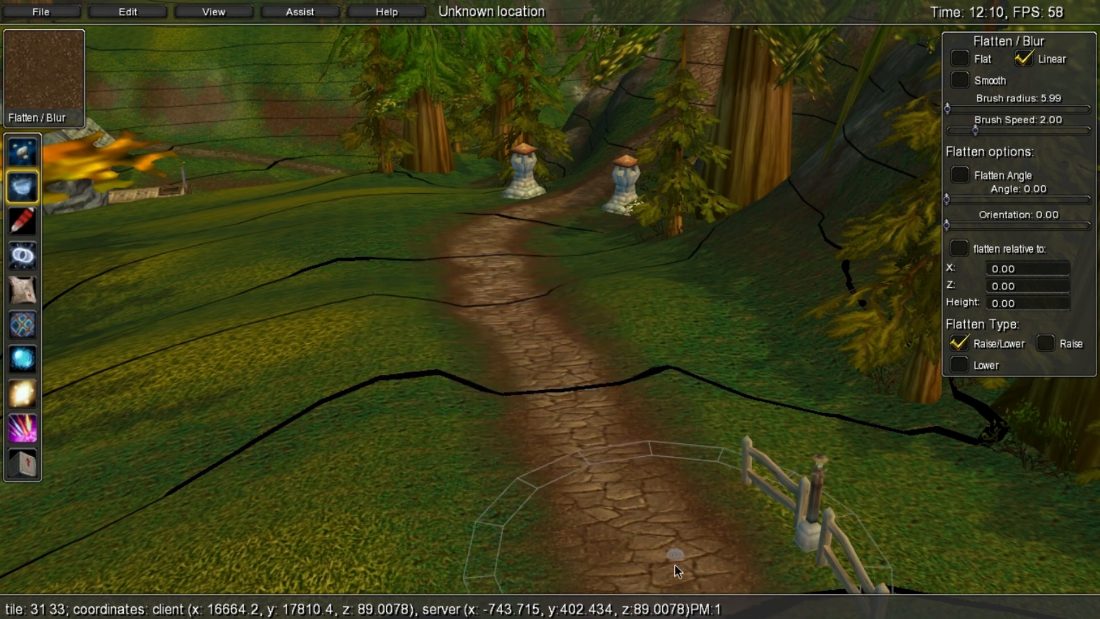
Raise a small mound in the grass between the cobblestone road and the large tree at the cliff's foot.
{"action": "key", "text": "s"}
{"action": "key", "text": "a"}
{"action": "mouse_move", "coordinate": [739, 369]}
{"action": "right_mouse_down"}
{"action": "mouse_move", "coordinate": [853, 373]}
{"action": "mouse_move", "coordinate": [914, 335]}
{"action": "right_mouse_up"}
{"action": "key", "text": "w"}
{"action": "key", "text": "s"}
{"action": "key", "text": "w"}
{"action": "right_click_drag", "start_coordinate": [581, 290], "coordinate": [516, 321]}
{"action": "key", "text": "s"}
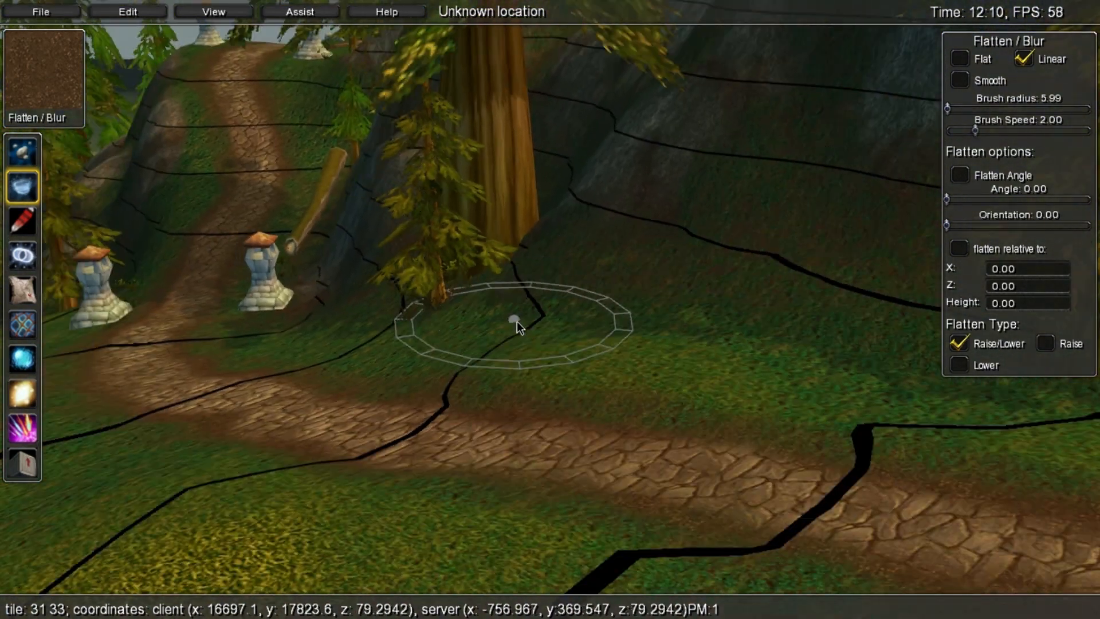
{"action": "left_click", "coordinate": [21, 160]}
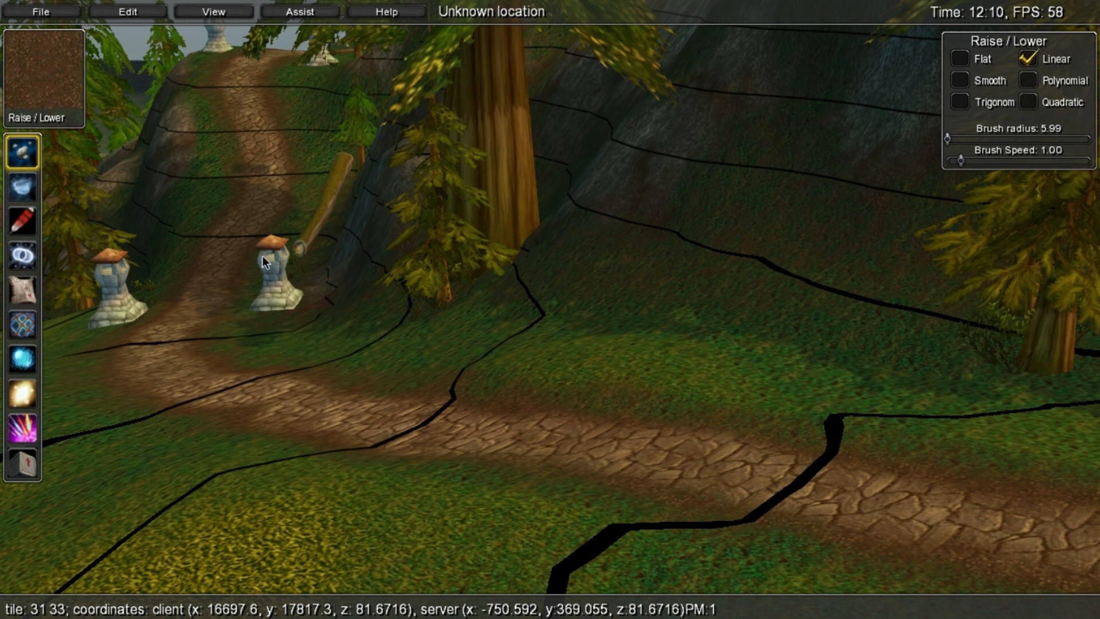
{"action": "mouse_move", "coordinate": [623, 329]}
{"action": "left_mouse_down", "text": "shift"}
{"action": "mouse_move", "coordinate": [576, 330]}
{"action": "mouse_move", "coordinate": [686, 336]}
{"action": "mouse_move", "coordinate": [693, 355]}
{"action": "left_mouse_up", "text": "shift"}
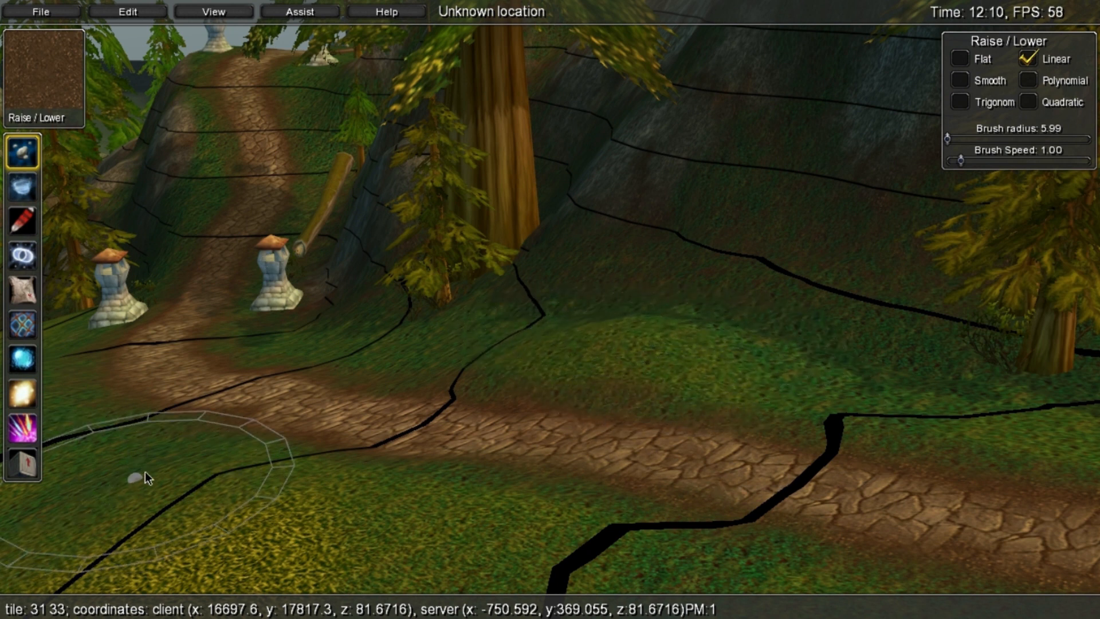
Pick the yellow-green grass texture in 3D Paint and paint it onto the new mound.
{"action": "left_click", "coordinate": [27, 222]}
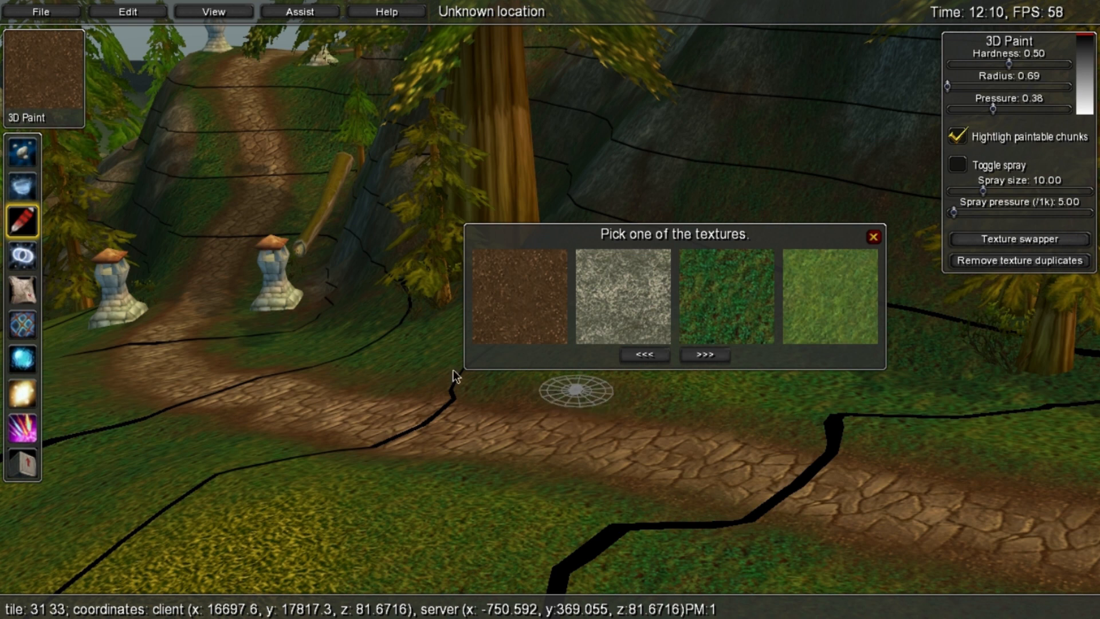
{"action": "left_click", "coordinate": [829, 307]}
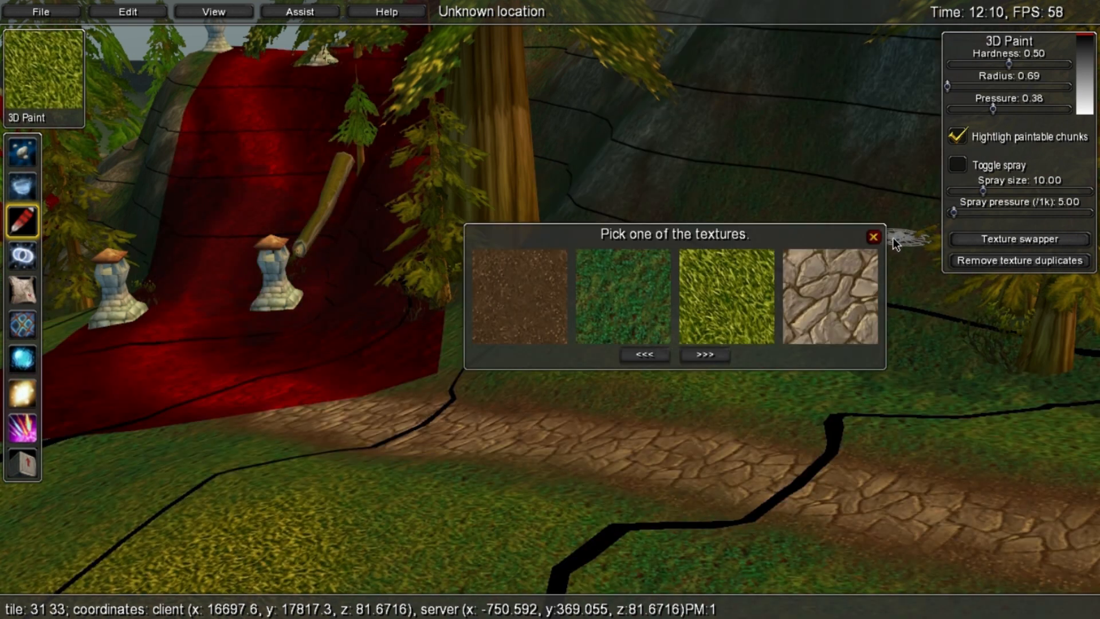
{"action": "left_click", "coordinate": [873, 237]}
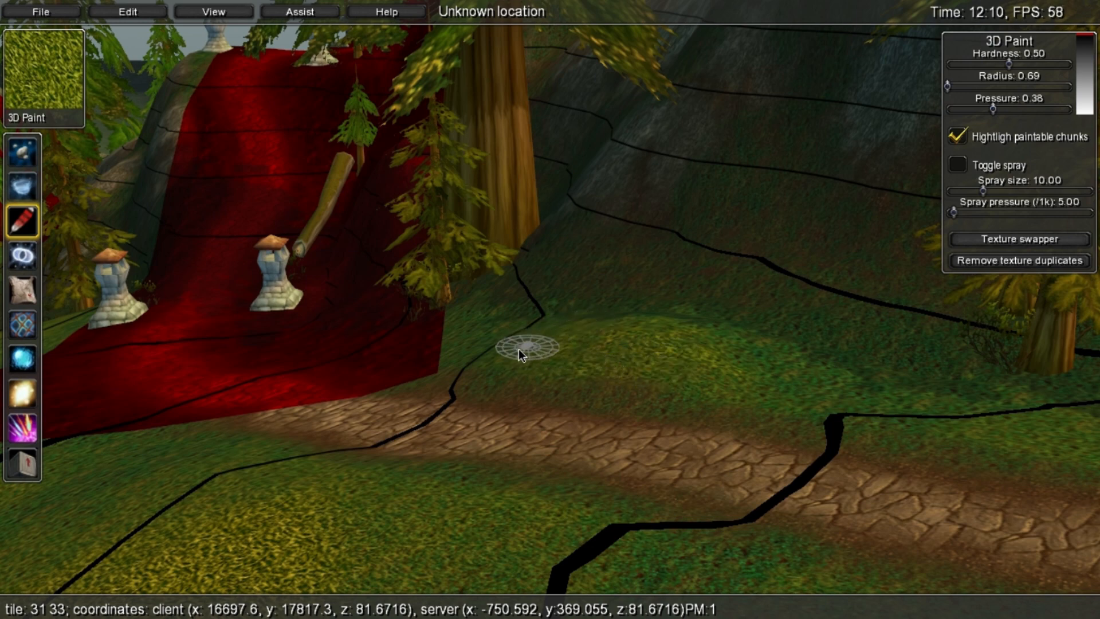
Pick the dark green grass texture and blend the edges of the yellow-green mound beside the road.
{"action": "key", "text": "s"}
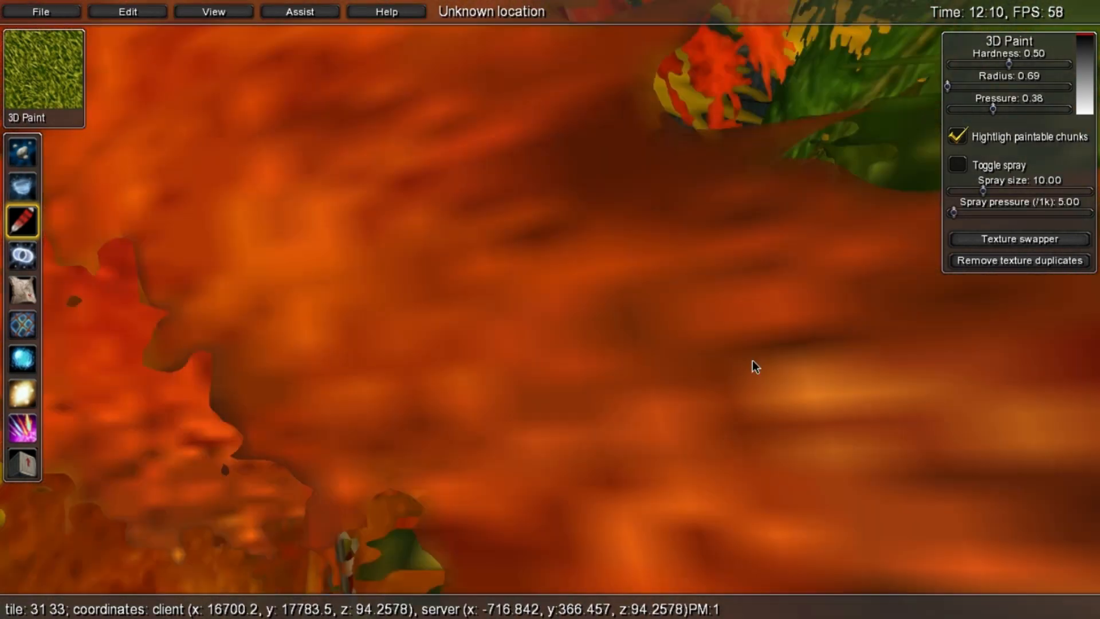
{"action": "key", "text": "d"}
{"action": "right_click_drag", "start_coordinate": [752, 359], "coordinate": [483, 310]}
{"action": "key", "text": "w"}
{"action": "key", "text": "w"}
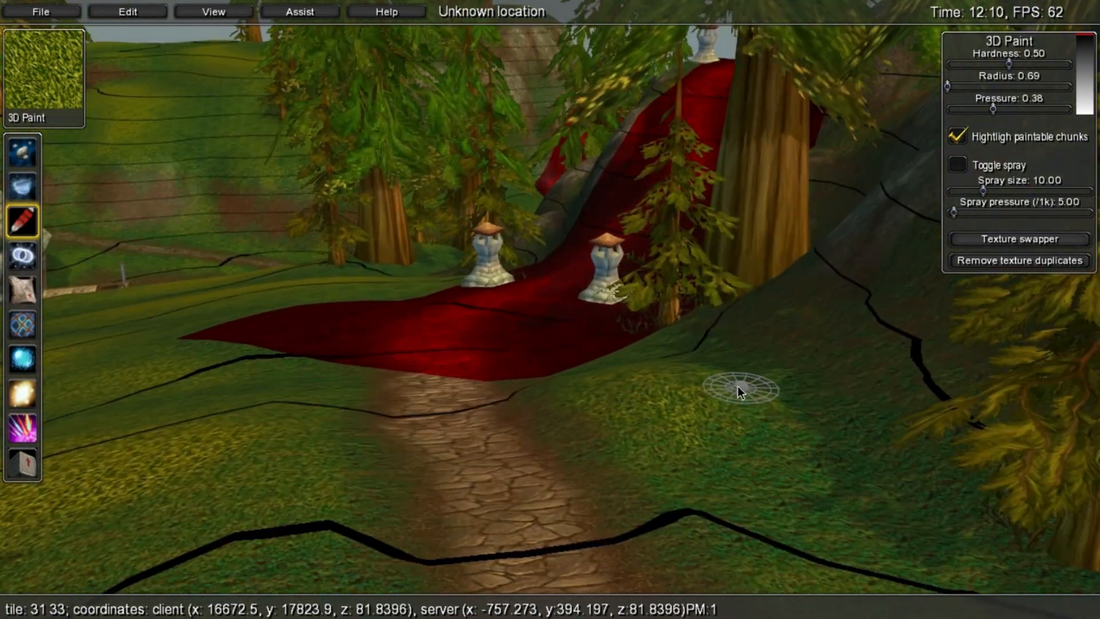
{"action": "left_click", "coordinate": [735, 506], "text": "ctrl"}
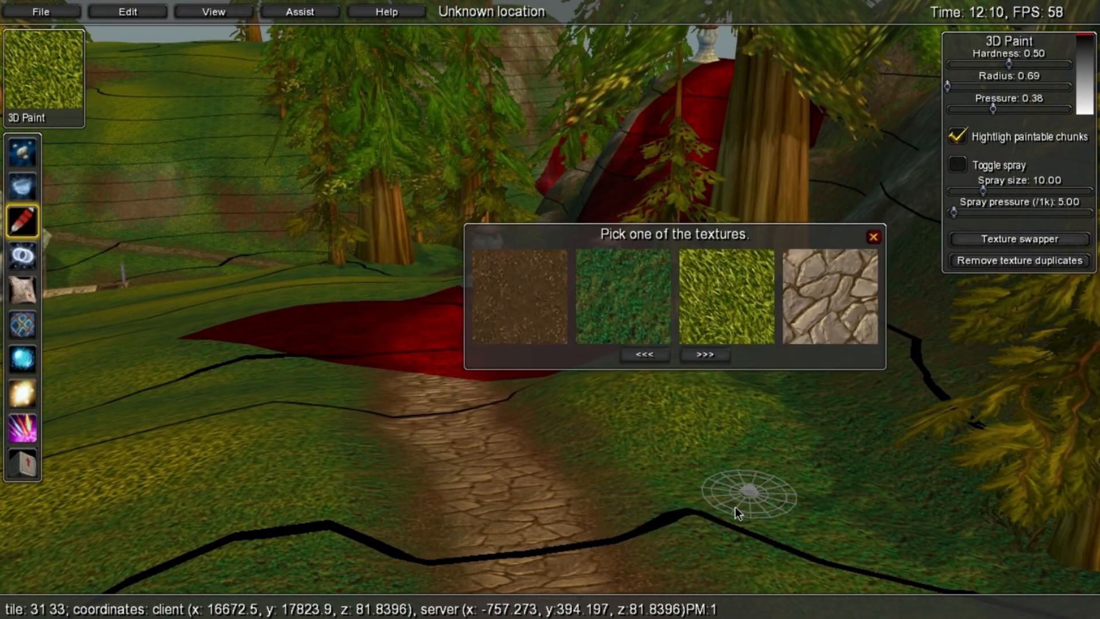
{"action": "left_click", "coordinate": [634, 298]}
{"action": "left_click", "coordinate": [873, 237]}
{"action": "mouse_move", "coordinate": [875, 239]}
{"action": "right_mouse_down"}
{"action": "mouse_move", "coordinate": [555, 364]}
{"action": "mouse_move", "coordinate": [875, 370]}
{"action": "mouse_move", "coordinate": [663, 273]}
{"action": "mouse_move", "coordinate": [664, 394]}
{"action": "right_mouse_up"}
{"action": "key", "text": "w"}
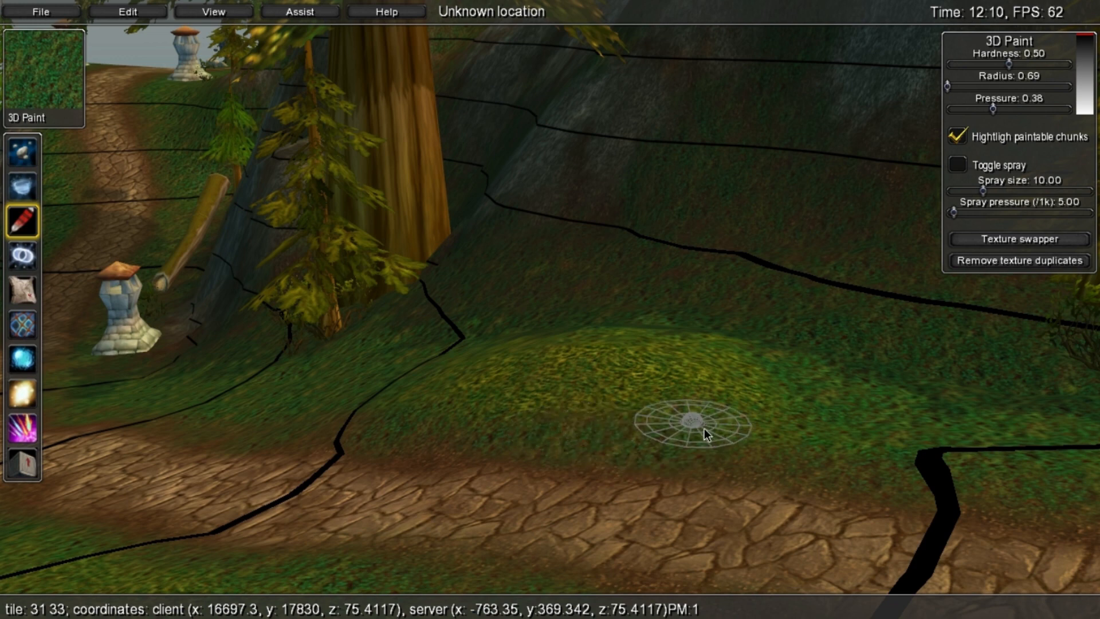
Examine the painted mound beside the road from a distance and up close.
{"action": "key", "text": "s"}
{"action": "key", "text": "d"}
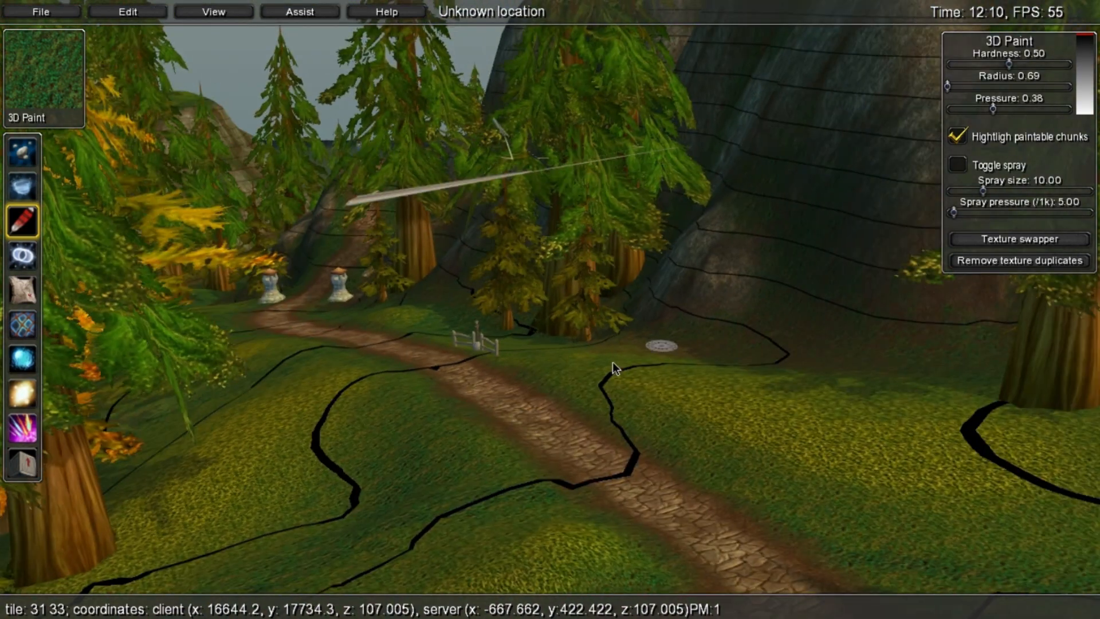
{"action": "key", "text": "w"}
{"action": "mouse_move", "coordinate": [532, 373]}
{"action": "right_mouse_down"}
{"action": "mouse_move", "coordinate": [546, 333]}
{"action": "mouse_move", "coordinate": [636, 454]}
{"action": "right_mouse_up"}
{"action": "key", "text": "w"}
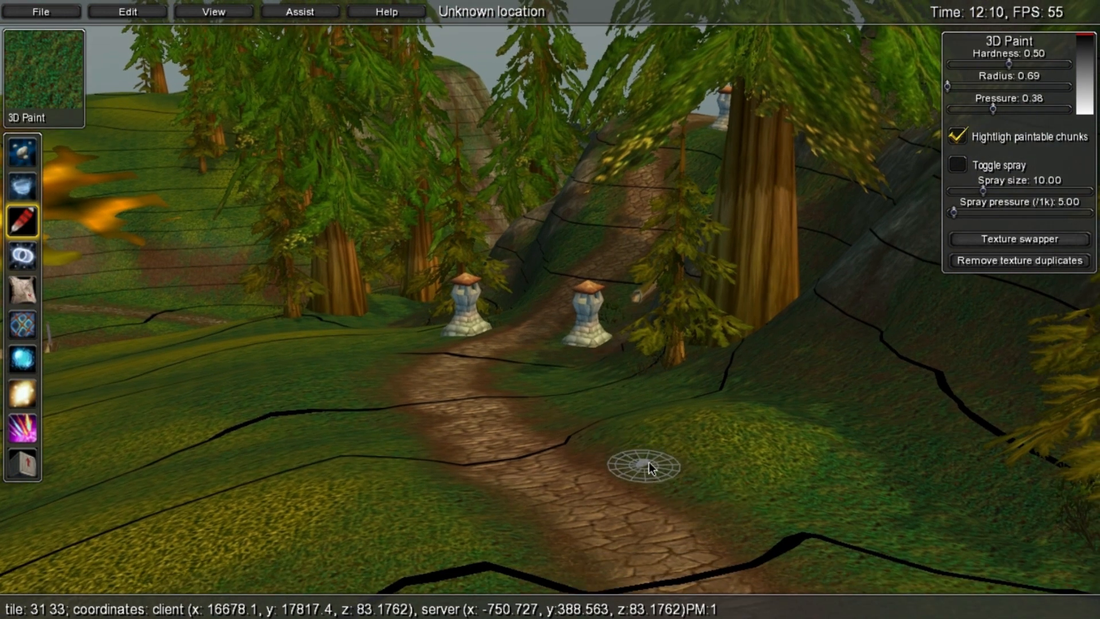
{"action": "key", "text": "s"}
{"action": "key", "text": "d"}
{"action": "key", "text": "a"}
{"action": "key", "text": "w"}
{"action": "mouse_move", "coordinate": [401, 487]}
{"action": "right_mouse_down"}
{"action": "mouse_move", "coordinate": [406, 534]}
{"action": "mouse_move", "coordinate": [327, 519]}
{"action": "mouse_move", "coordinate": [589, 532]}
{"action": "right_mouse_up"}
{"action": "key", "text": "w"}
{"action": "key", "text": "w"}
{"action": "key", "text": "a"}
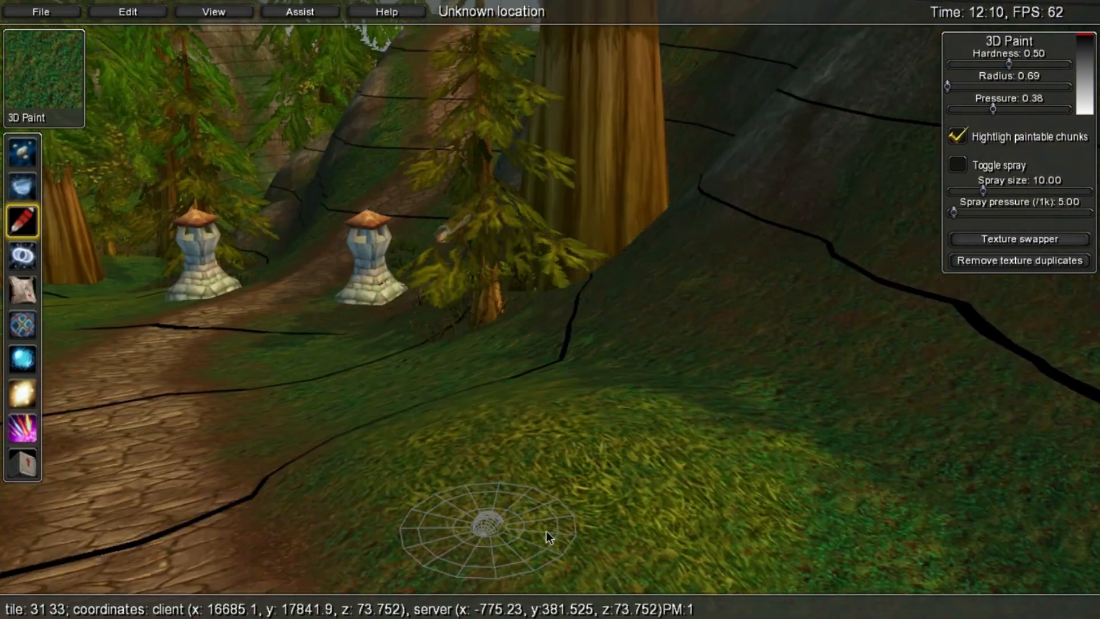
Raise the ground on the side of the road opposite the mound, just before the stone lamps.
{"action": "key", "text": "s"}
{"action": "key", "text": "s"}
{"action": "key", "text": "d"}
{"action": "mouse_move", "coordinate": [611, 404]}
{"action": "right_mouse_down"}
{"action": "mouse_move", "coordinate": [383, 465]}
{"action": "mouse_move", "coordinate": [377, 437]}
{"action": "mouse_move", "coordinate": [384, 461]}
{"action": "right_mouse_up"}
{"action": "key", "text": "w"}
{"action": "key", "text": "s"}
{"action": "key", "text": "w"}
{"action": "mouse_move", "coordinate": [485, 432]}
{"action": "right_mouse_down"}
{"action": "mouse_move", "coordinate": [491, 385]}
{"action": "mouse_move", "coordinate": [459, 387]}
{"action": "right_mouse_up"}
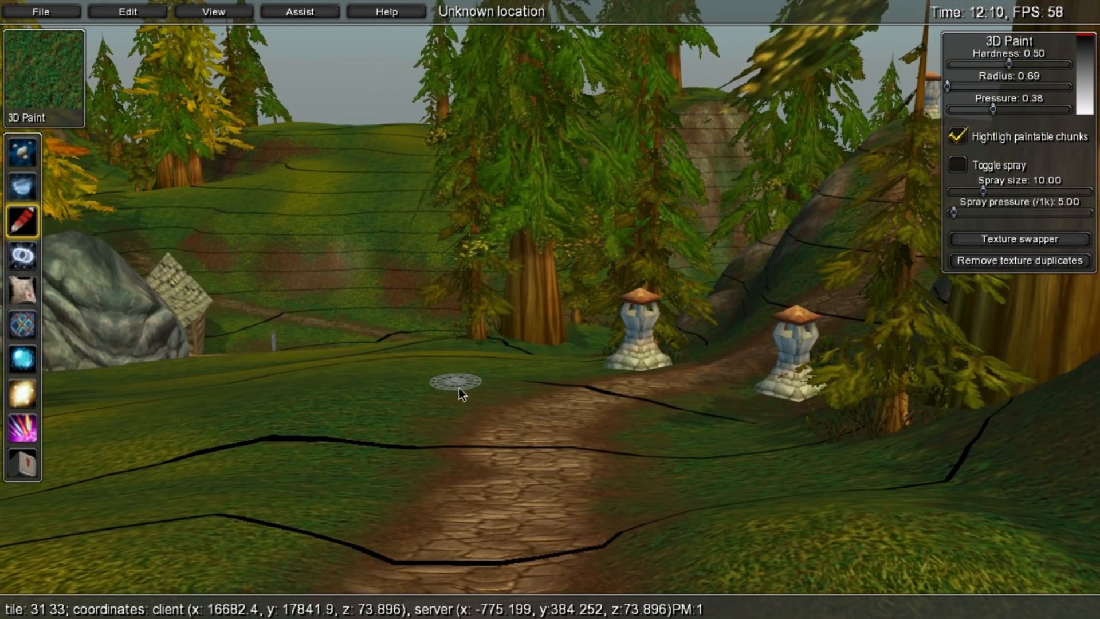
{"action": "left_click", "coordinate": [24, 156]}
{"action": "mouse_move", "coordinate": [370, 398]}
{"action": "left_mouse_down"}
{"action": "mouse_move", "coordinate": [335, 427]}
{"action": "mouse_move", "coordinate": [378, 395]}
{"action": "left_mouse_up"}
Examine the shape of the raised grass slope opposite the mound from several angles along the road.
{"action": "mouse_move", "coordinate": [515, 347]}
{"action": "right_mouse_down"}
{"action": "mouse_move", "coordinate": [518, 332]}
{"action": "mouse_move", "coordinate": [459, 349]}
{"action": "mouse_move", "coordinate": [455, 322]}
{"action": "right_mouse_up"}
{"action": "key", "text": "s"}
{"action": "key", "text": "d"}
{"action": "key", "text": "w"}
{"action": "key", "text": "s"}
{"action": "key", "text": "w"}
{"action": "key", "text": "d"}
{"action": "mouse_move", "coordinate": [623, 303]}
{"action": "right_mouse_down"}
{"action": "mouse_move", "coordinate": [482, 323]}
{"action": "mouse_move", "coordinate": [617, 309]}
{"action": "mouse_move", "coordinate": [651, 267]}
{"action": "mouse_move", "coordinate": [769, 286]}
{"action": "mouse_move", "coordinate": [638, 252]}
{"action": "mouse_move", "coordinate": [655, 297]}
{"action": "mouse_move", "coordinate": [657, 249]}
{"action": "right_mouse_up"}
{"action": "key", "text": "w"}
{"action": "key", "text": "s"}
{"action": "key", "text": "w"}
{"action": "key", "text": "s"}
{"action": "key", "text": "w"}
{"action": "mouse_move", "coordinate": [602, 294]}
{"action": "right_mouse_down"}
{"action": "mouse_move", "coordinate": [568, 245]}
{"action": "mouse_move", "coordinate": [640, 338]}
{"action": "mouse_move", "coordinate": [514, 259]}
{"action": "mouse_move", "coordinate": [572, 390]}
{"action": "right_mouse_up"}
{"action": "key", "text": "w"}
{"action": "key", "text": "s"}
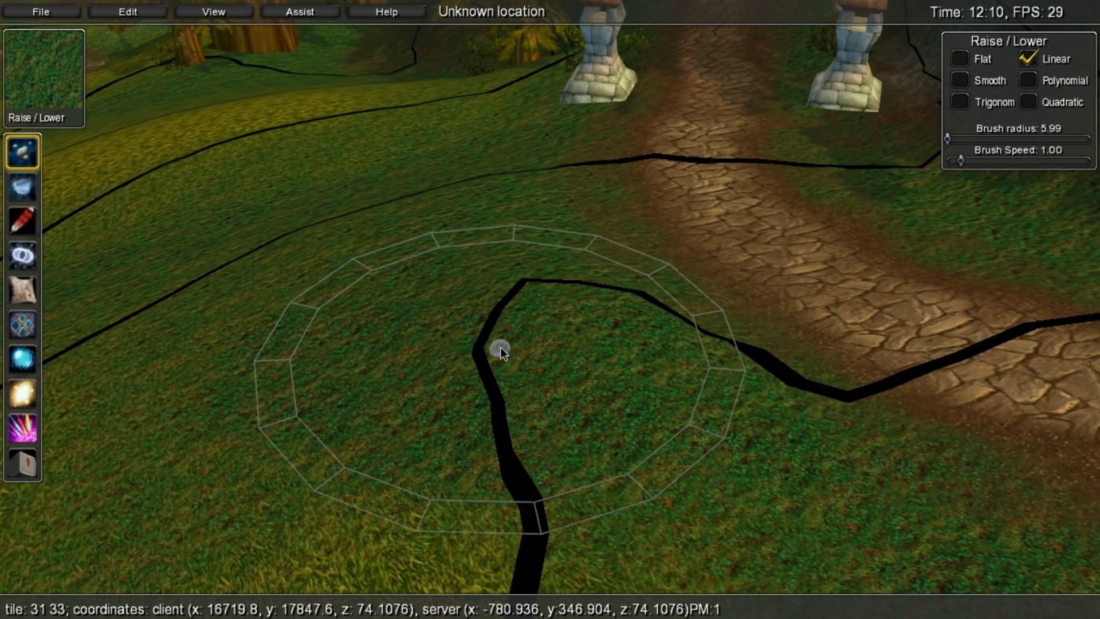
Switch to 3D painting with a brush radius of 1.38 and check which textures the raised slope uses.
{"action": "left_click", "coordinate": [22, 220]}
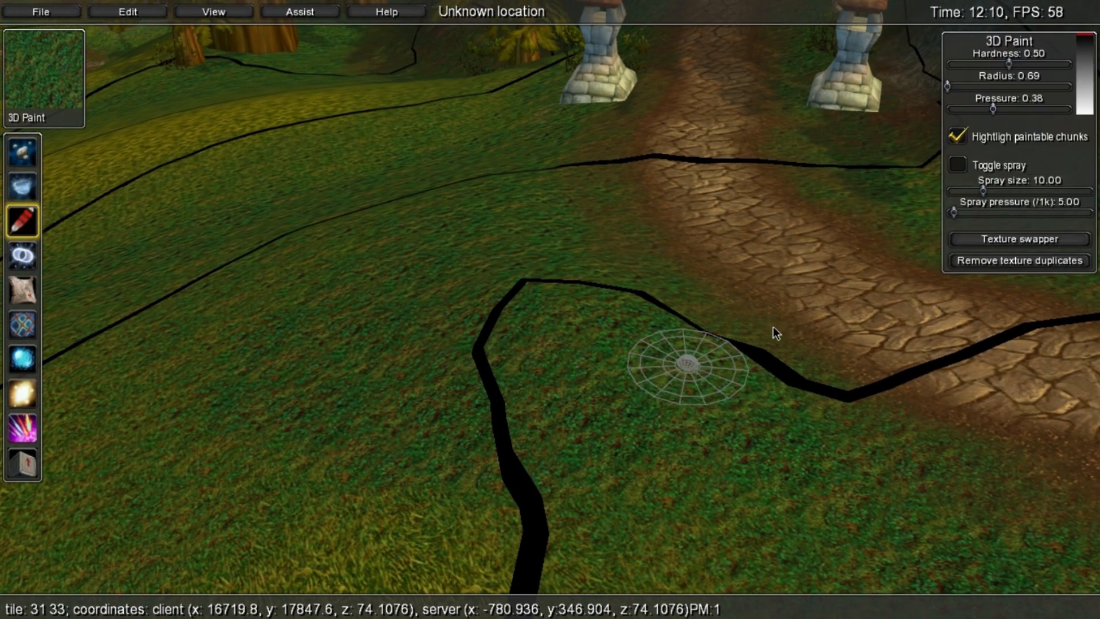
{"action": "left_click_drag", "start_coordinate": [948, 92], "coordinate": [949, 90]}
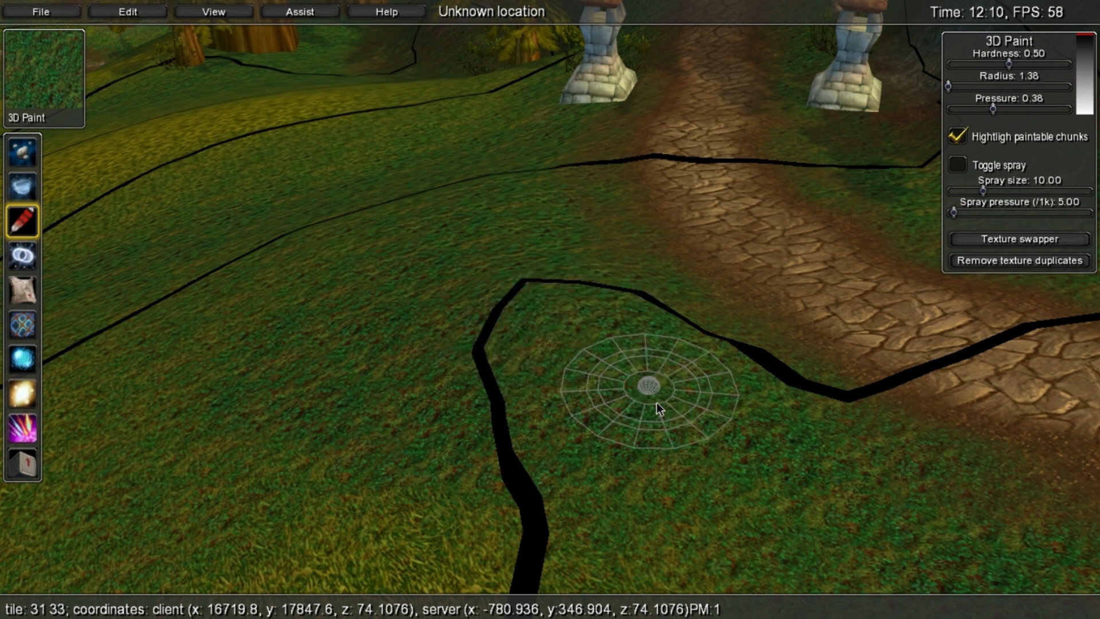
{"action": "left_click", "coordinate": [652, 379], "text": "ctrl"}
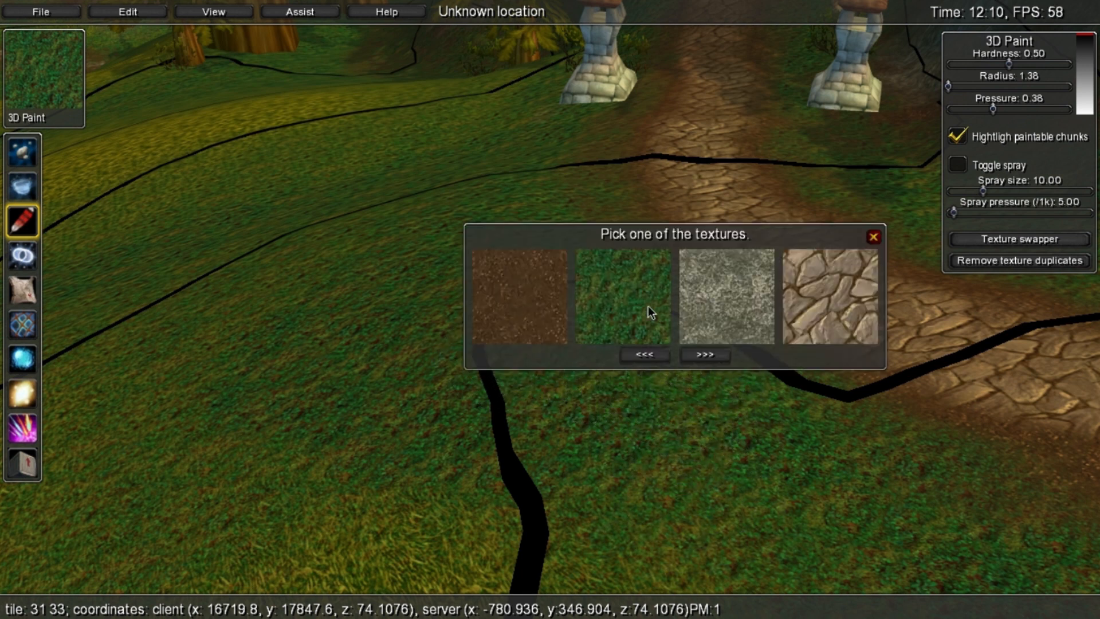
{"action": "left_click", "coordinate": [873, 236]}
Check the textures used by the terrain chunks around the road bend beside the stone lamps.
{"action": "right_click_drag", "start_coordinate": [521, 317], "coordinate": [554, 333]}
{"action": "key", "text": "s"}
{"action": "key", "text": "w"}
{"action": "left_click", "coordinate": [567, 315], "text": "ctrl"}
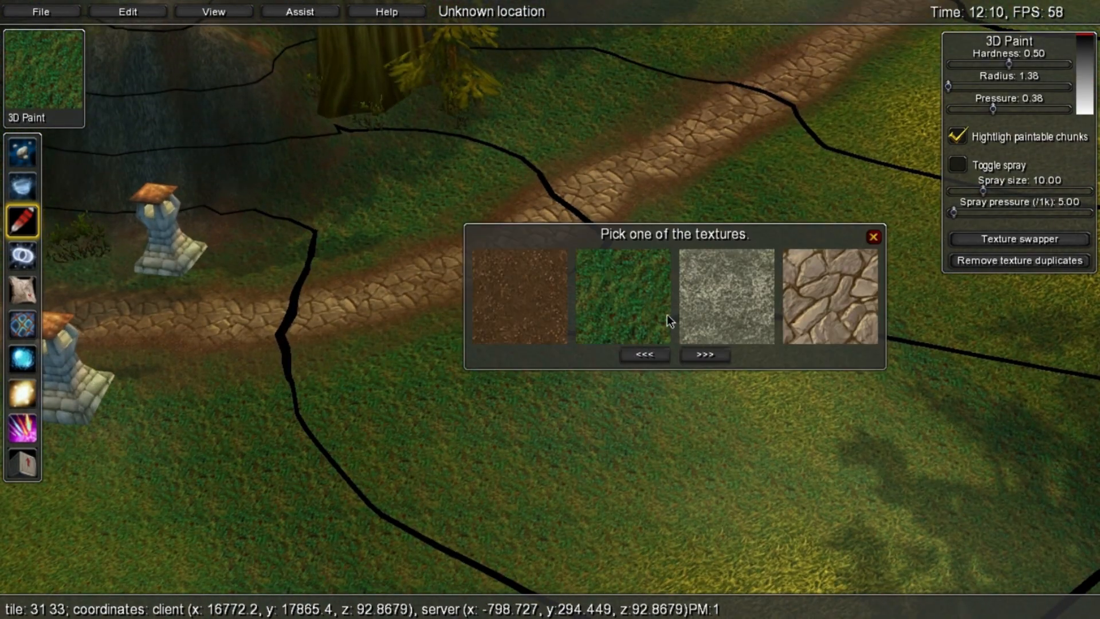
{"action": "left_click", "coordinate": [877, 238]}
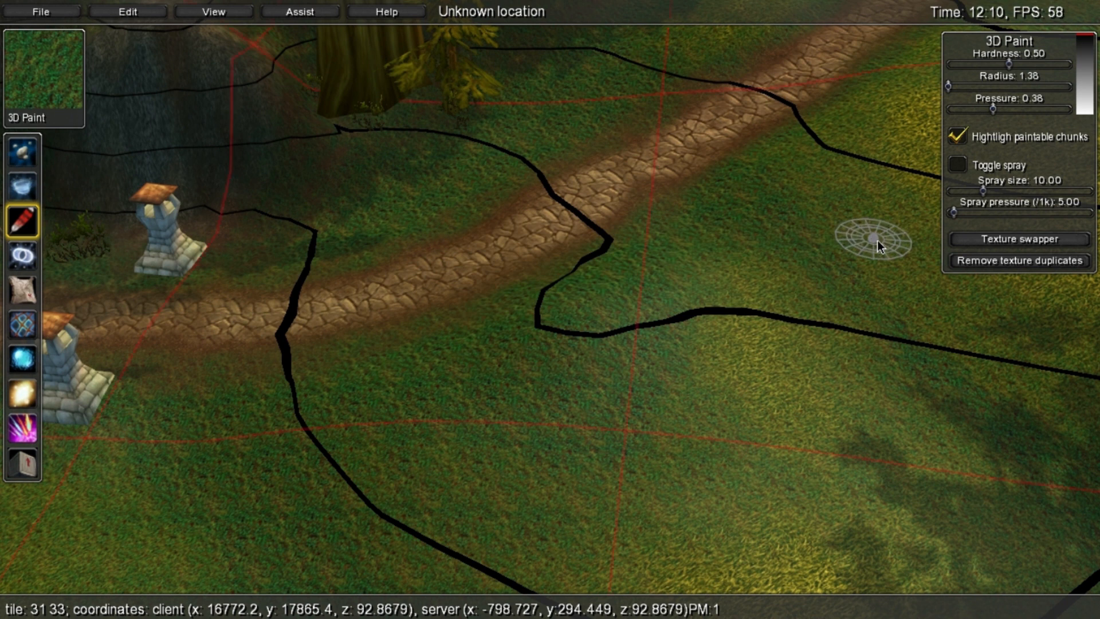
{"action": "right_click_drag", "start_coordinate": [686, 253], "coordinate": [578, 225]}
{"action": "left_click", "coordinate": [579, 225], "text": "ctrl"}
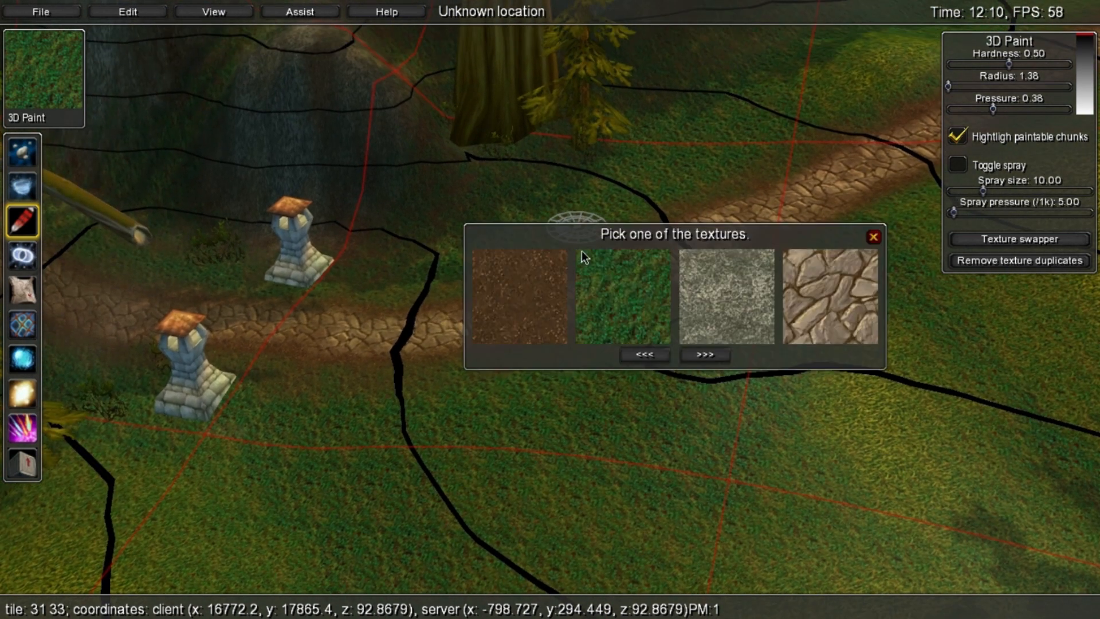
{"action": "left_click", "coordinate": [873, 236]}
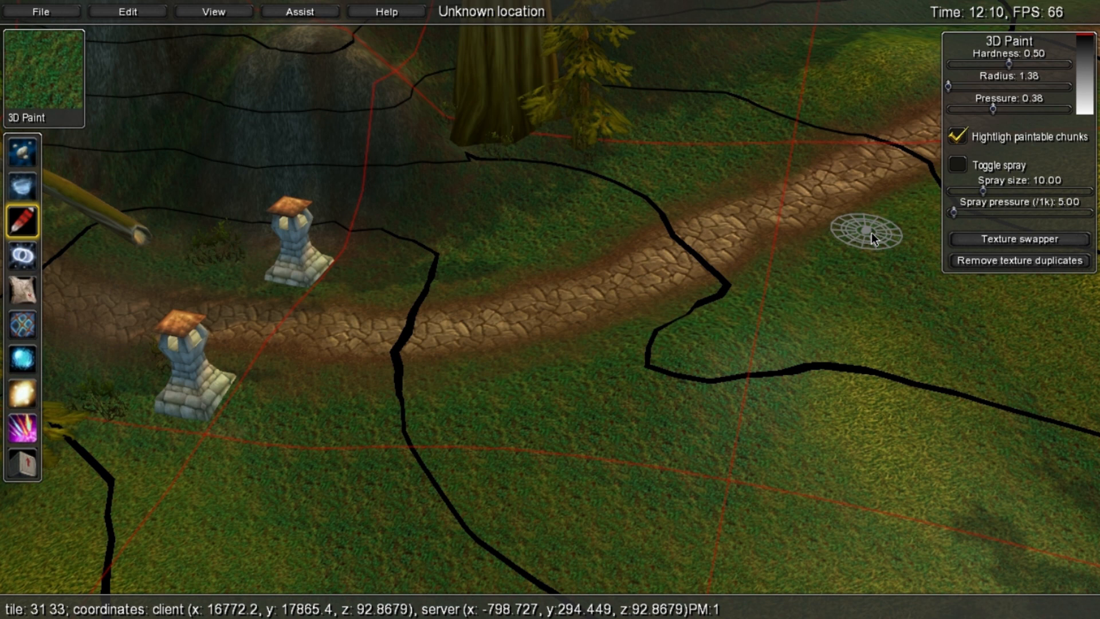
Compare the textures used in the terrain chunks on both sides of the road, including the yellow-green grass area.
{"action": "mouse_move", "coordinate": [871, 233]}
{"action": "right_mouse_down"}
{"action": "mouse_move", "coordinate": [416, 325]}
{"action": "mouse_move", "coordinate": [669, 348]}
{"action": "mouse_move", "coordinate": [746, 317]}
{"action": "mouse_move", "coordinate": [700, 363]}
{"action": "mouse_move", "coordinate": [591, 311]}
{"action": "mouse_move", "coordinate": [579, 334]}
{"action": "mouse_move", "coordinate": [605, 374]}
{"action": "mouse_move", "coordinate": [612, 352]}
{"action": "mouse_move", "coordinate": [545, 312]}
{"action": "mouse_move", "coordinate": [627, 286]}
{"action": "right_mouse_up"}
{"action": "key", "text": "w"}
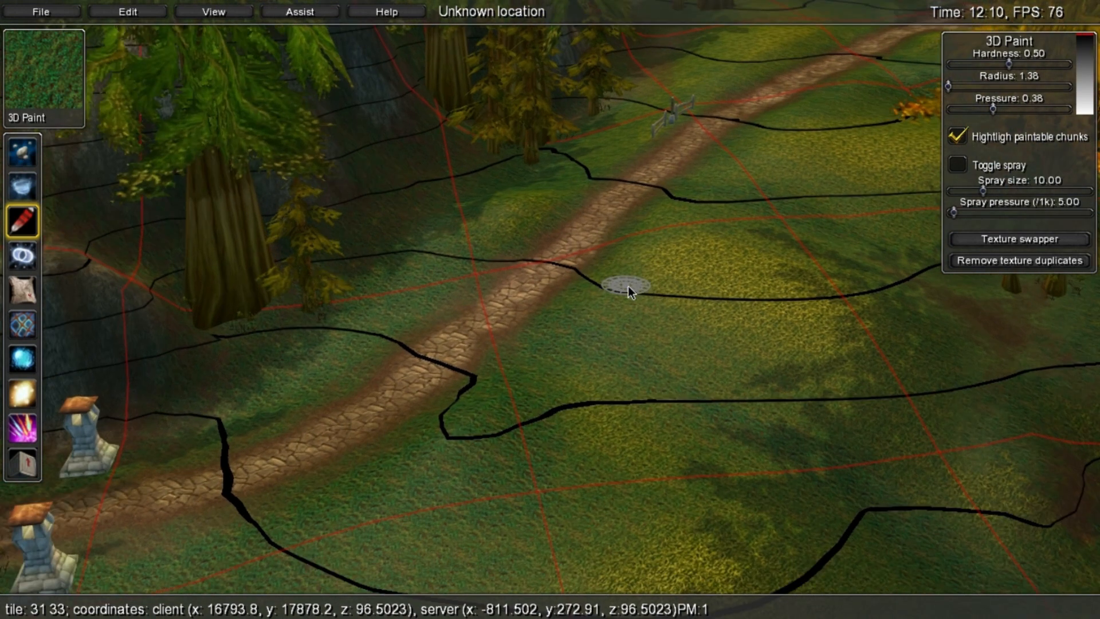
{"action": "key", "text": "w"}
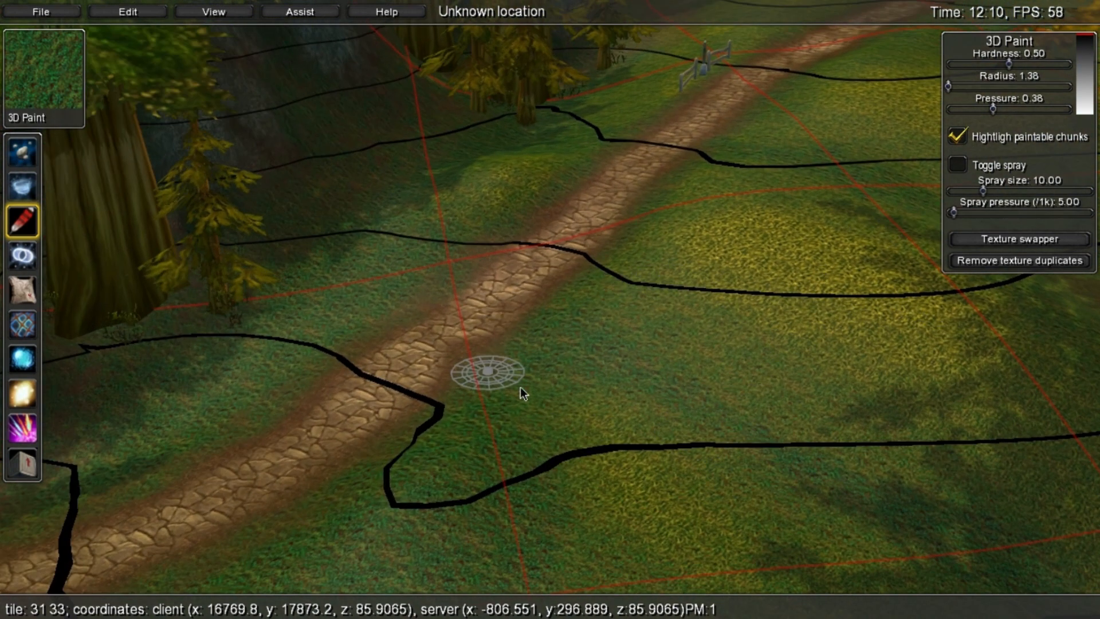
{"action": "key", "text": "s"}
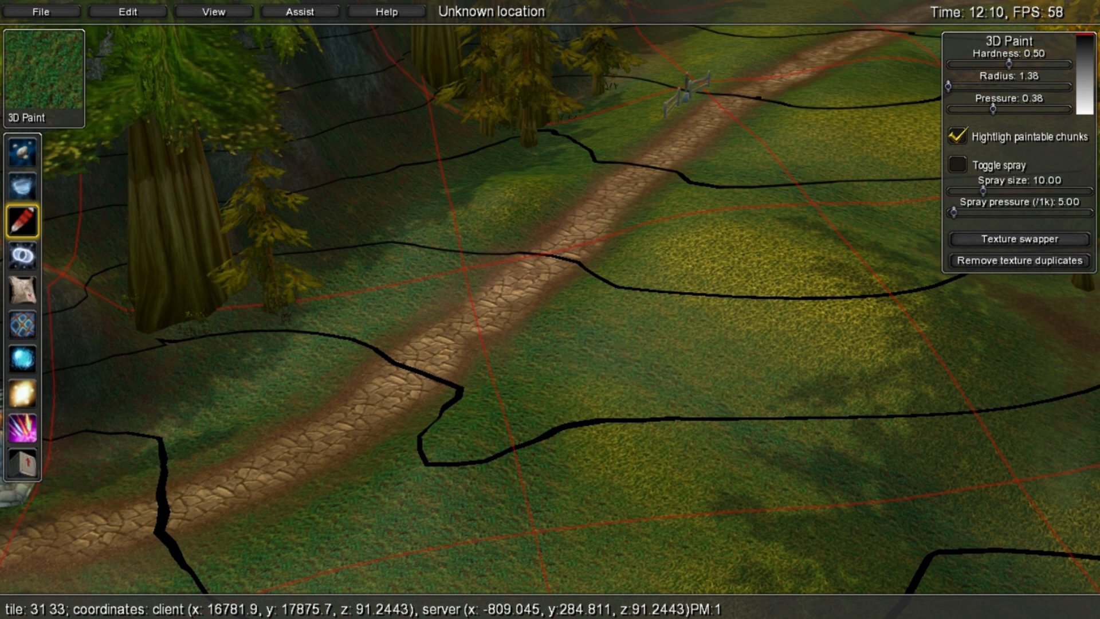
{"action": "left_click", "coordinate": [872, 425], "text": "ctrl"}
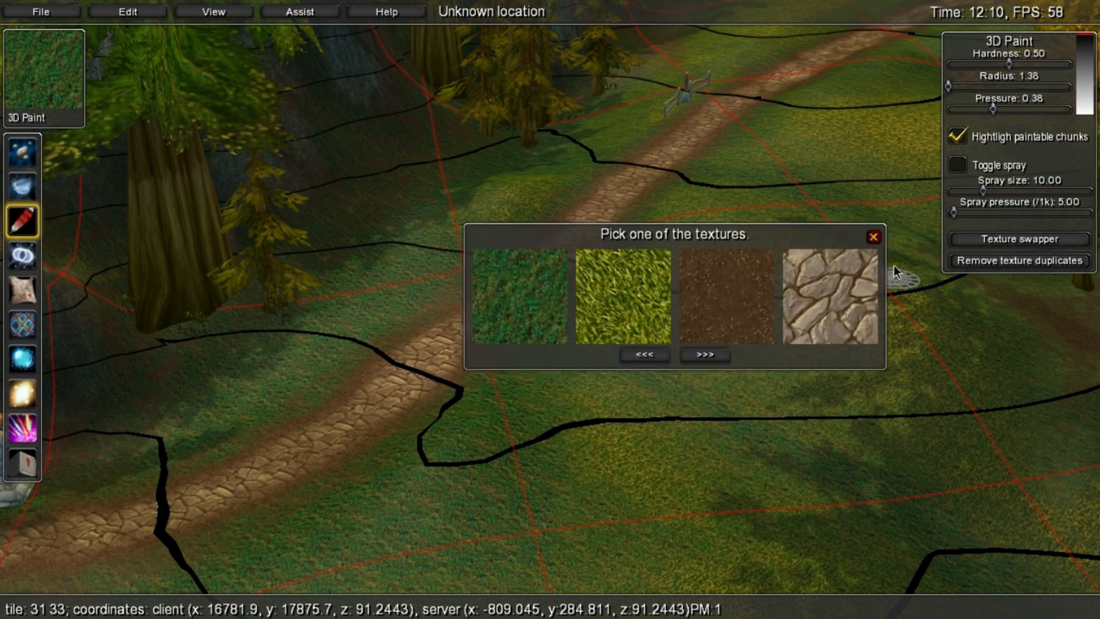
{"action": "left_click", "coordinate": [873, 236]}
{"action": "left_click", "coordinate": [433, 236], "text": "ctrl"}
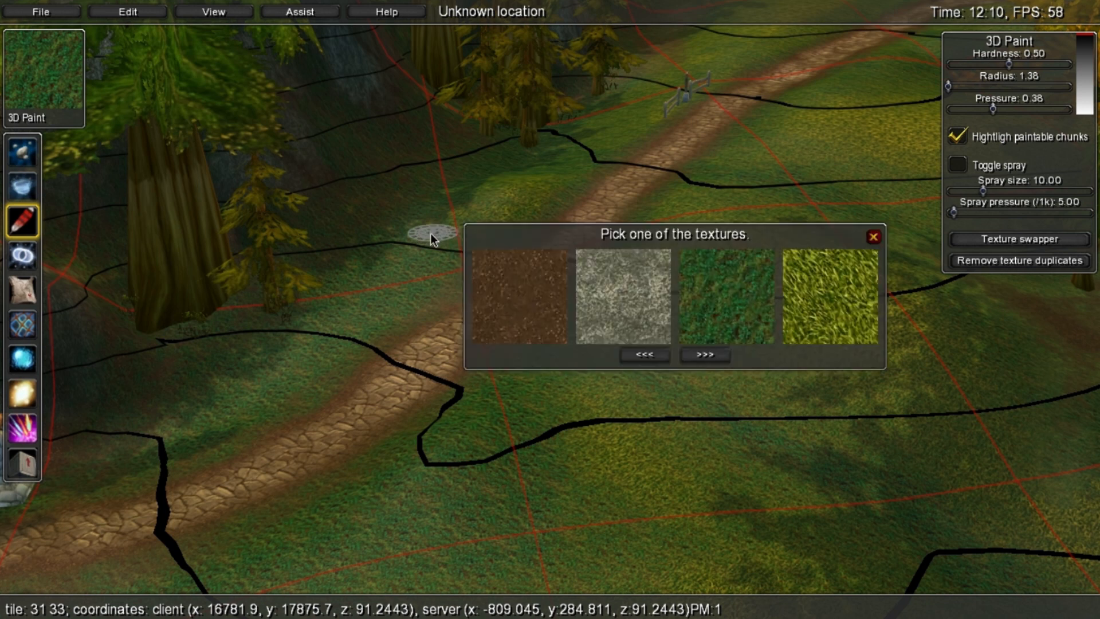
{"action": "left_click", "coordinate": [873, 236]}
{"action": "left_click", "coordinate": [750, 282], "text": "ctrl"}
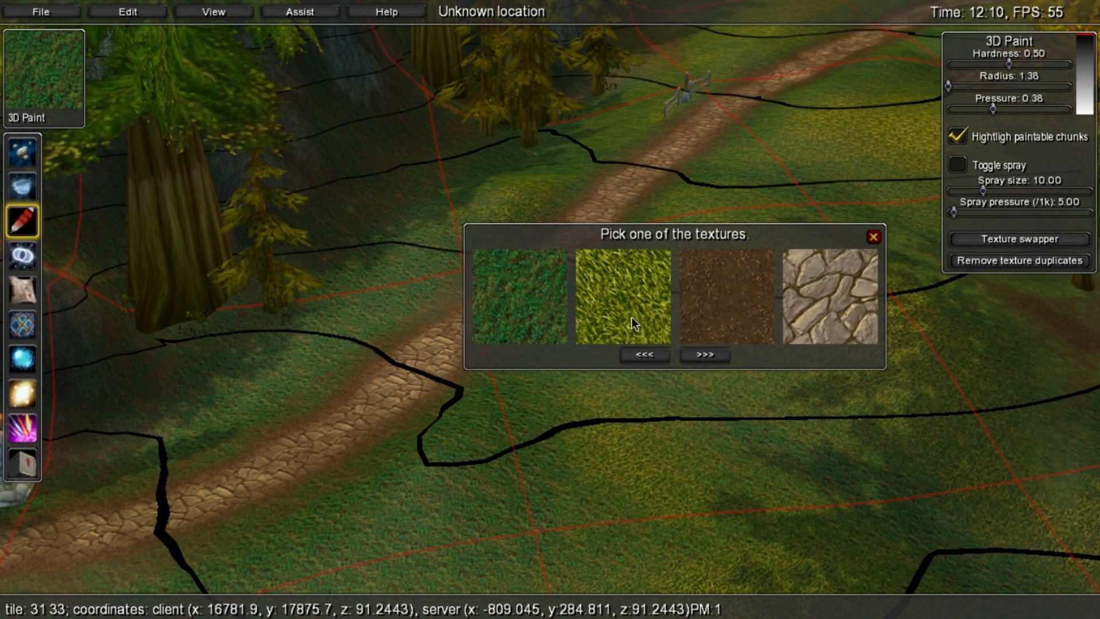
{"action": "left_click", "coordinate": [877, 240]}
{"action": "left_click", "coordinate": [716, 355], "text": "ctrl"}
{"action": "left_click", "coordinate": [876, 236]}
Check the textures of the terrain chunk nearest the stone lamps and examine the surrounding chunk borders.
{"action": "right_click_drag", "start_coordinate": [847, 246], "coordinate": [508, 316]}
{"action": "left_click", "coordinate": [576, 346], "text": "ctrl"}
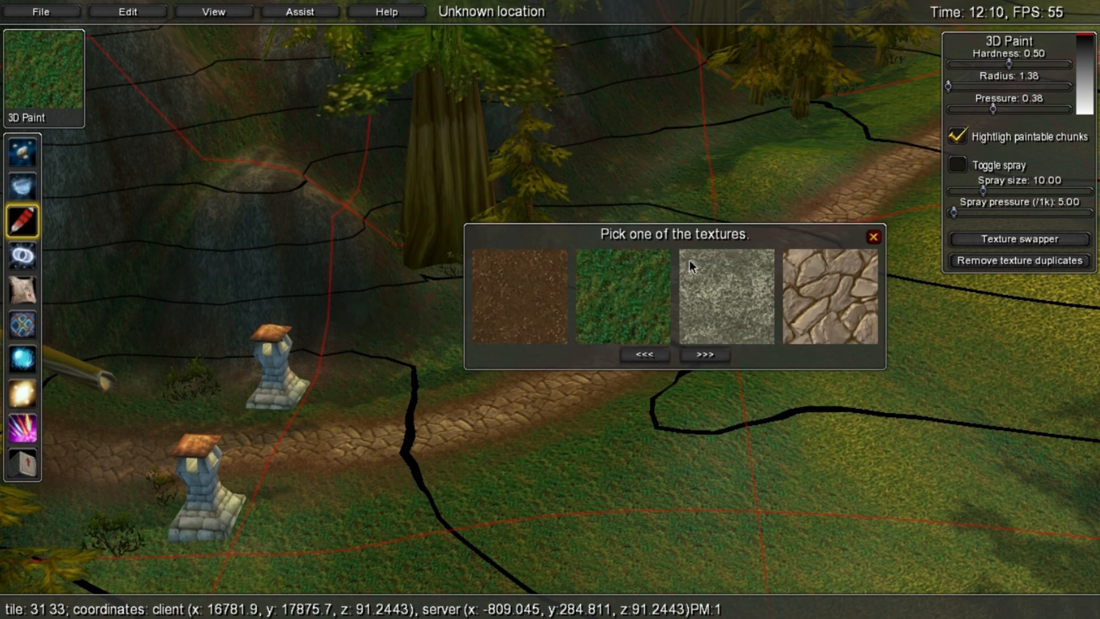
{"action": "left_click", "coordinate": [873, 236]}
{"action": "right_click_drag", "start_coordinate": [737, 351], "coordinate": [627, 323]}
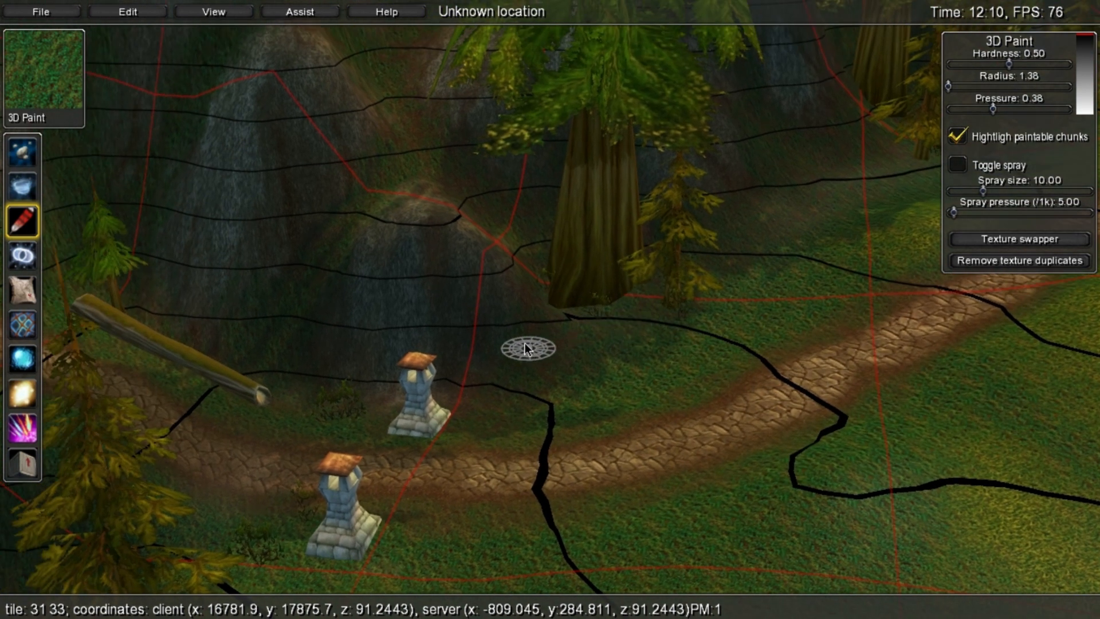
{"action": "right_click_drag", "start_coordinate": [521, 305], "coordinate": [403, 65]}
{"action": "right_click_drag", "start_coordinate": [553, 416], "coordinate": [698, 616]}
{"action": "mouse_move", "coordinate": [494, 336]}
{"action": "right_mouse_down"}
{"action": "mouse_move", "coordinate": [638, 434]}
{"action": "mouse_move", "coordinate": [629, 411]}
{"action": "mouse_move", "coordinate": [656, 432]}
{"action": "right_mouse_up"}
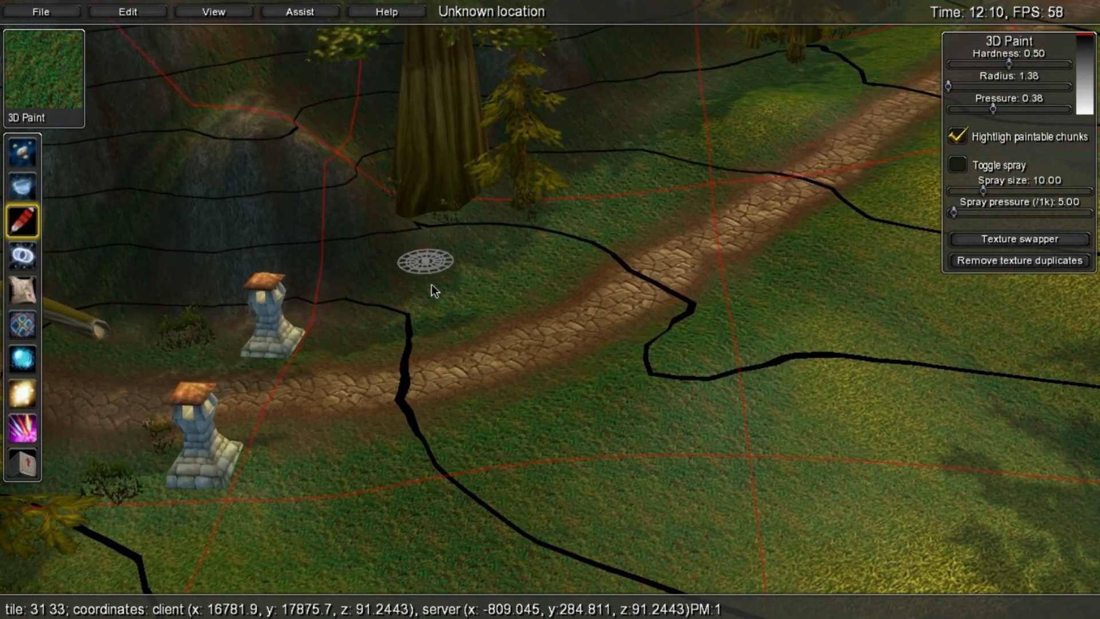
Examine the road and raised grass approaching the stone lamps, from high above and near ground level.
{"action": "key", "text": "s"}
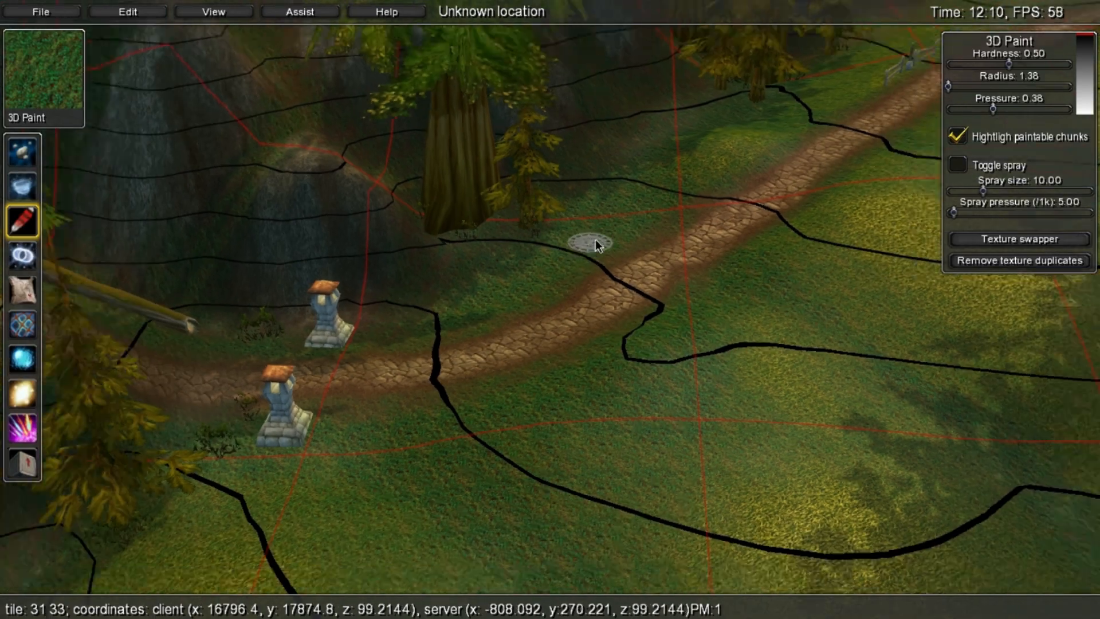
{"action": "right_click_drag", "start_coordinate": [595, 239], "coordinate": [380, 256]}
{"action": "key", "text": "d"}
{"action": "key", "text": "w"}
{"action": "key", "text": "w"}
{"action": "right_click_drag", "start_coordinate": [575, 205], "coordinate": [436, 257]}
{"action": "right_click_drag", "start_coordinate": [657, 199], "coordinate": [378, 138]}
{"action": "key", "text": "d"}
{"action": "key", "text": "w"}
{"action": "right_click_drag", "start_coordinate": [520, 181], "coordinate": [389, 123]}
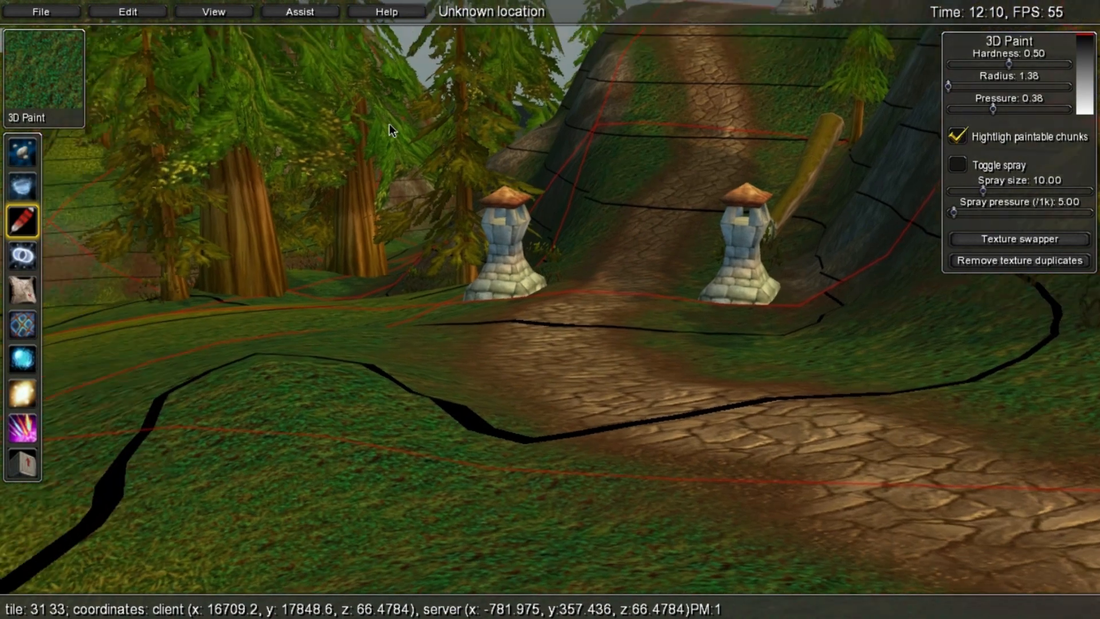
{"action": "key", "text": "s"}
{"action": "right_click_drag", "start_coordinate": [593, 269], "coordinate": [617, 258]}
{"action": "key", "text": "w"}
{"action": "key", "text": "s"}
{"action": "key", "text": "a"}
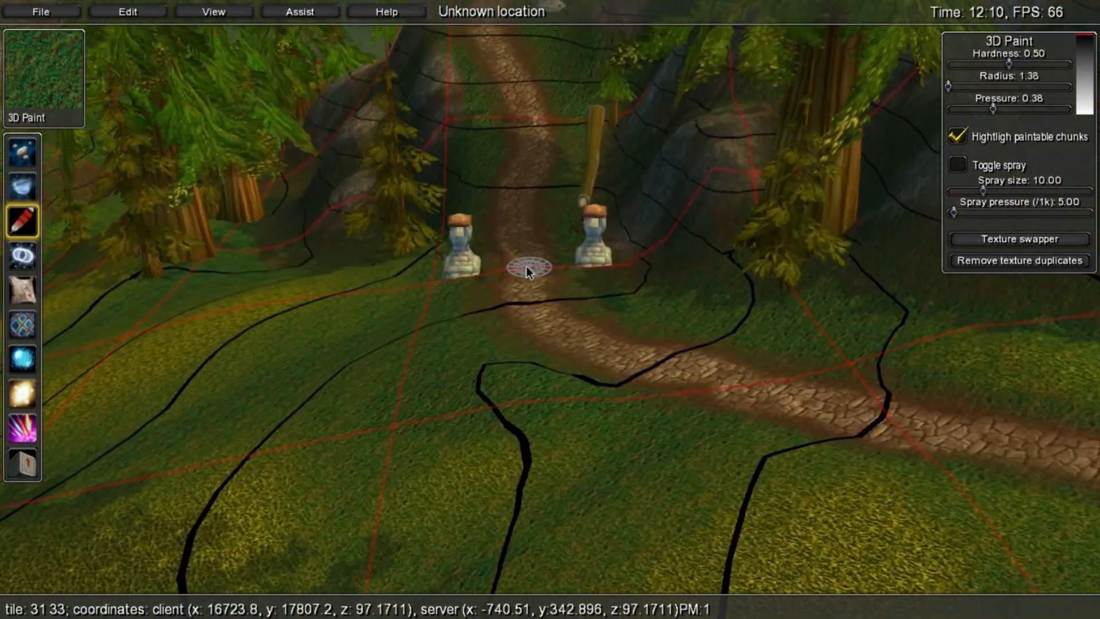
Examine how the mounds and grass colours blend around the road bend and the base of the trees.
{"action": "right_click_drag", "start_coordinate": [527, 266], "coordinate": [511, 264]}
{"action": "key", "text": "w"}
{"action": "right_click_drag", "start_coordinate": [565, 287], "coordinate": [549, 370]}
{"action": "key", "text": "s"}
{"action": "key", "text": "w"}
{"action": "key", "text": "a"}
{"action": "right_click_drag", "start_coordinate": [427, 323], "coordinate": [498, 313]}
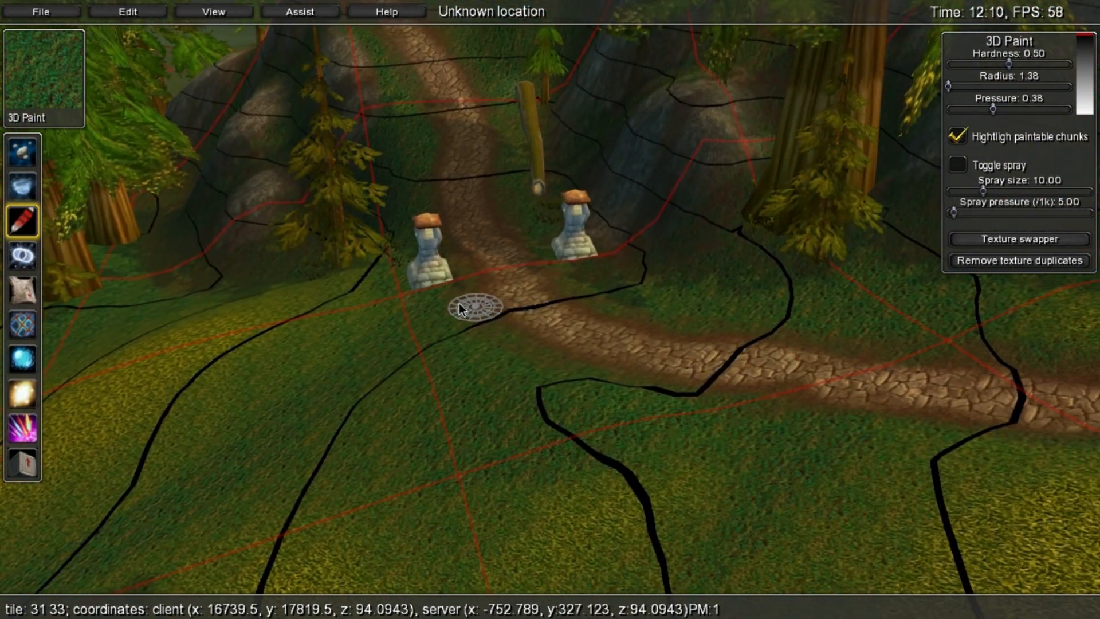
{"action": "key", "text": "w"}
{"action": "key", "text": "s"}
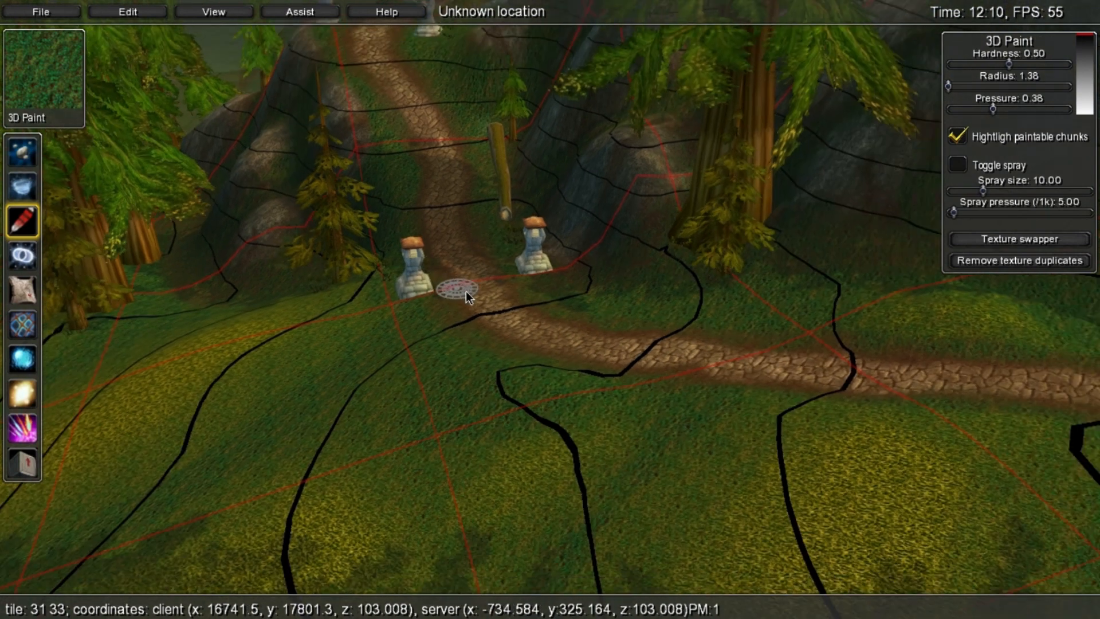
{"action": "key", "text": "w"}
{"action": "right_click_drag", "start_coordinate": [532, 400], "coordinate": [583, 299]}
{"action": "key", "text": "s"}
{"action": "key", "text": "w"}
{"action": "key", "text": "w"}
{"action": "right_click_drag", "start_coordinate": [640, 337], "coordinate": [496, 368]}
{"action": "key", "text": "s"}
{"action": "key", "text": "a"}
{"action": "key", "text": "w"}
Copy the alteracshrub02 bush near the trees in object editing mode and paste it on the grass slope beside the road, near the stone lamps.
{"action": "left_click", "coordinate": [22, 463]}
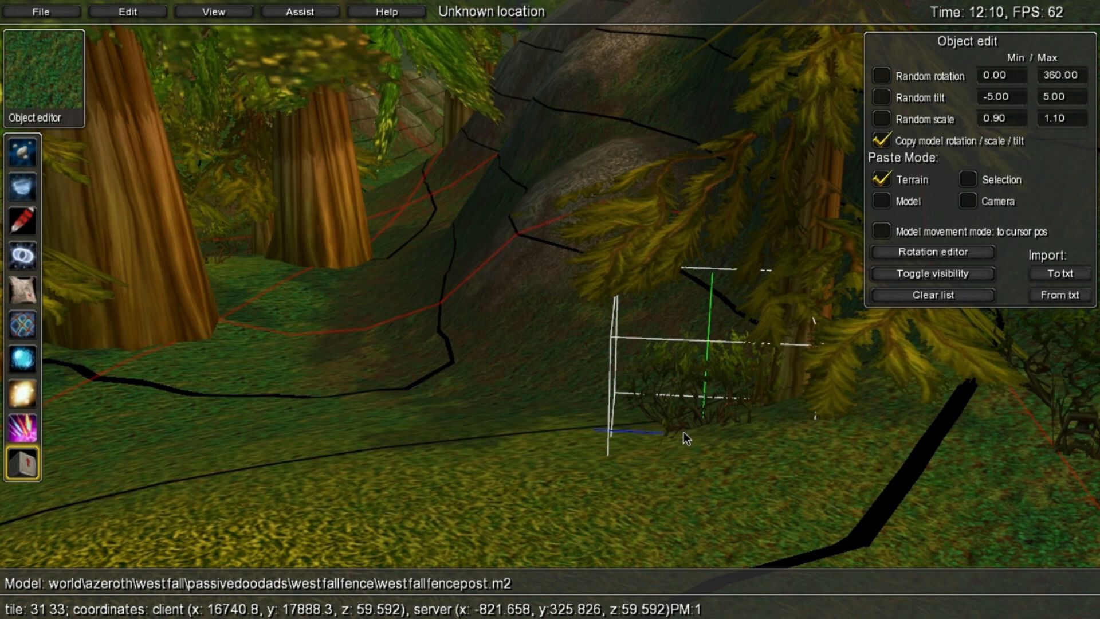
{"action": "key", "text": "ctrl+c"}
{"action": "key", "text": "s"}
{"action": "key", "text": "d"}
{"action": "right_click_drag", "start_coordinate": [696, 441], "coordinate": [568, 328]}
{"action": "key", "text": "a"}
{"action": "key", "text": "w"}
{"action": "key", "text": "a"}
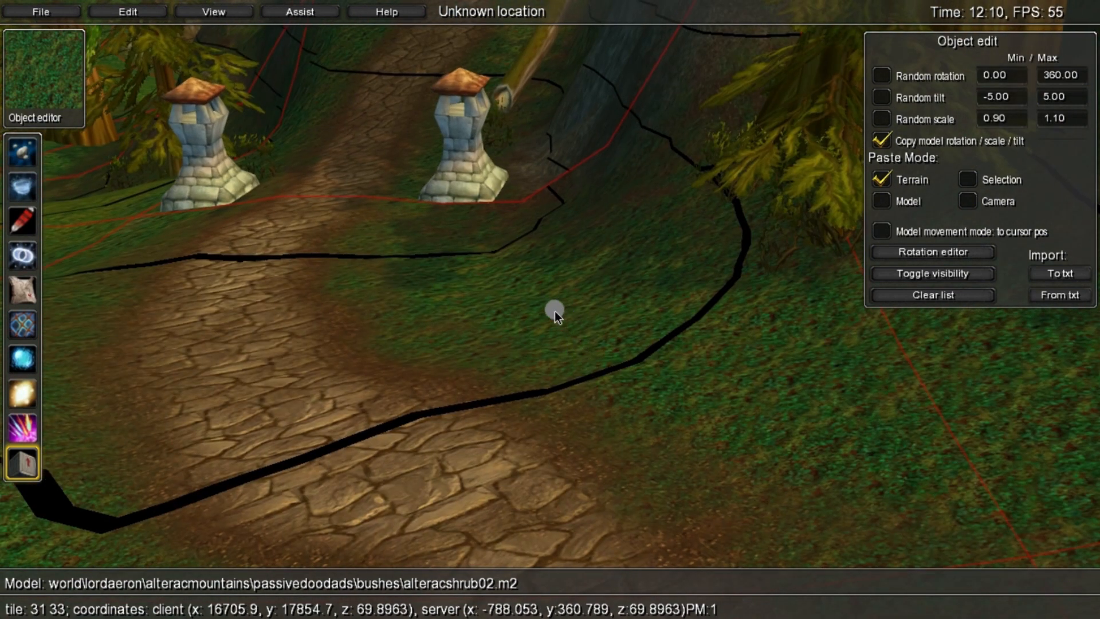
{"action": "key", "text": "ctrl+v"}
{"action": "left_click", "coordinate": [546, 295]}
{"action": "middle_click_drag", "start_coordinate": [593, 277], "coordinate": [596, 324]}
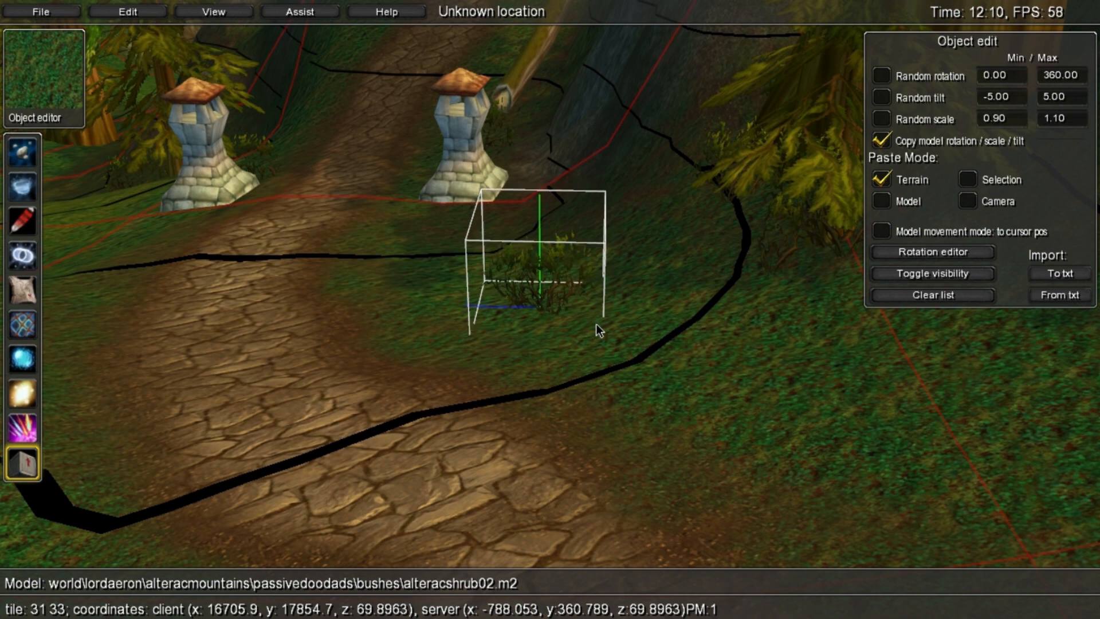
{"action": "left_click", "coordinate": [584, 341]}
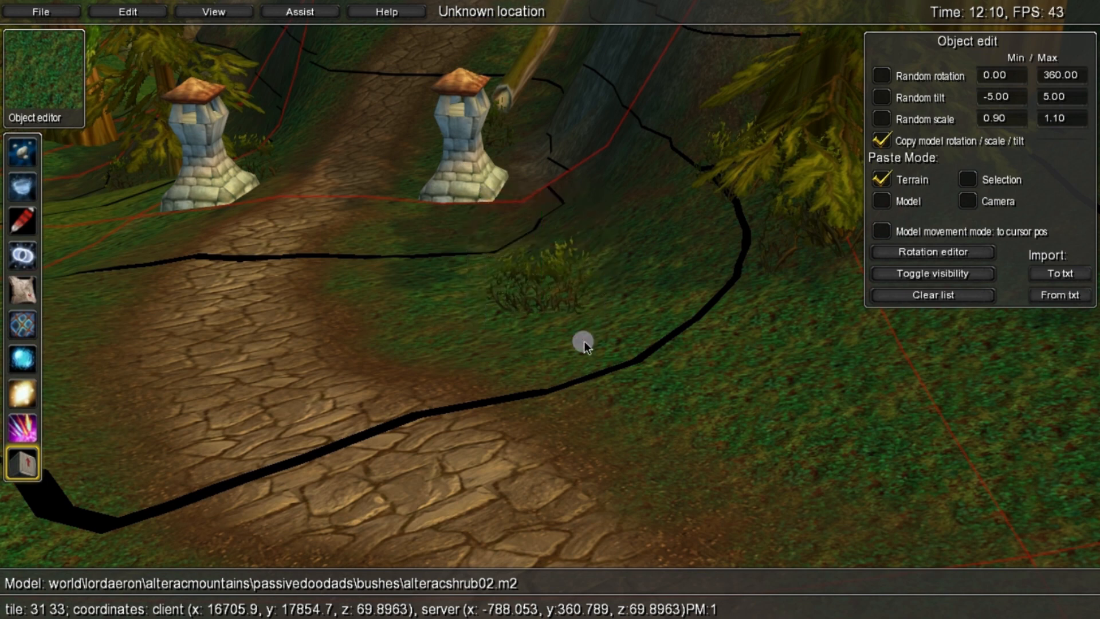
Examine the placed shrub up close and from the road in front of the stone lamps.
{"action": "key", "text": "s"}
{"action": "key", "text": "w"}
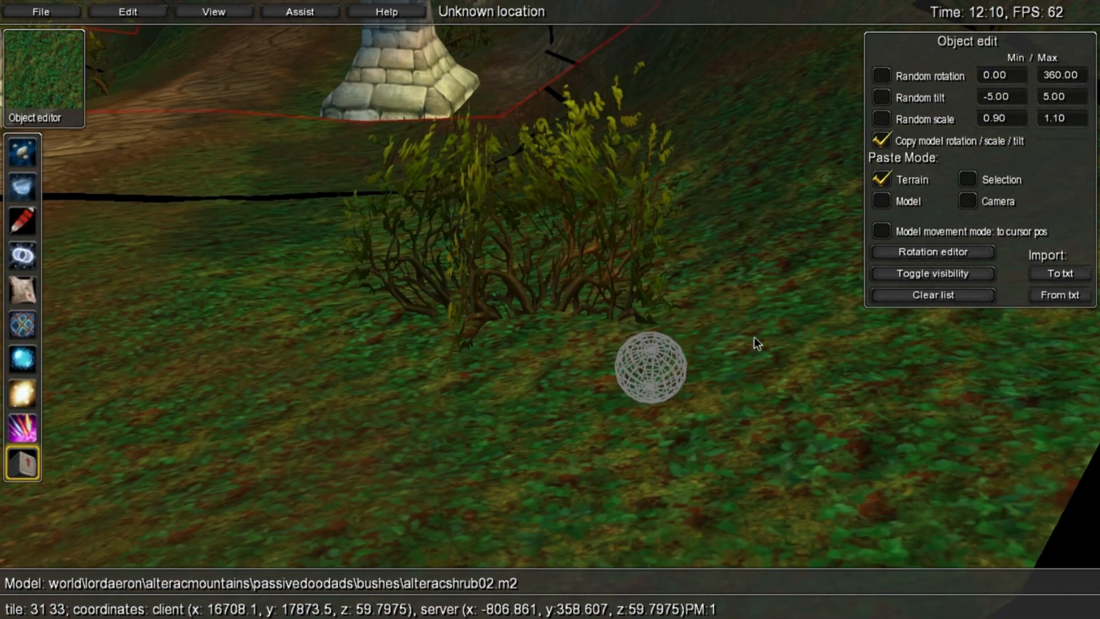
{"action": "key", "text": "s"}
{"action": "right_click_drag", "start_coordinate": [523, 180], "coordinate": [583, 376]}
{"action": "key", "text": "w"}
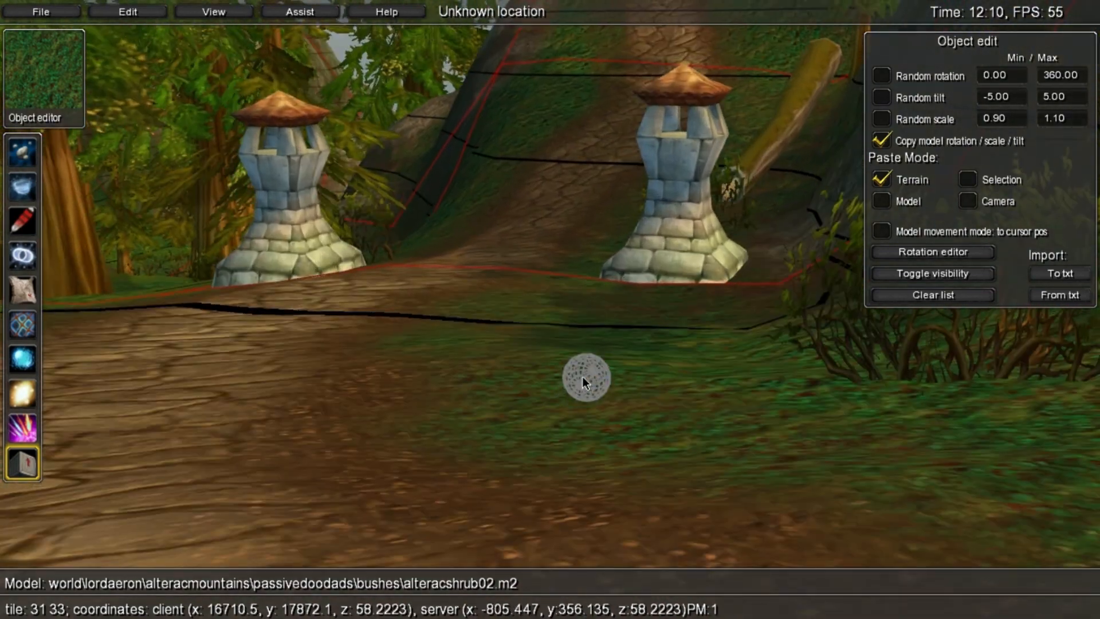
{"action": "key", "text": "s"}
{"action": "right_click_drag", "start_coordinate": [626, 348], "coordinate": [626, 325]}
{"action": "key", "text": "s"}
{"action": "right_click_drag", "start_coordinate": [685, 348], "coordinate": [479, 383]}
{"action": "key", "text": "w"}
{"action": "key", "text": "w"}
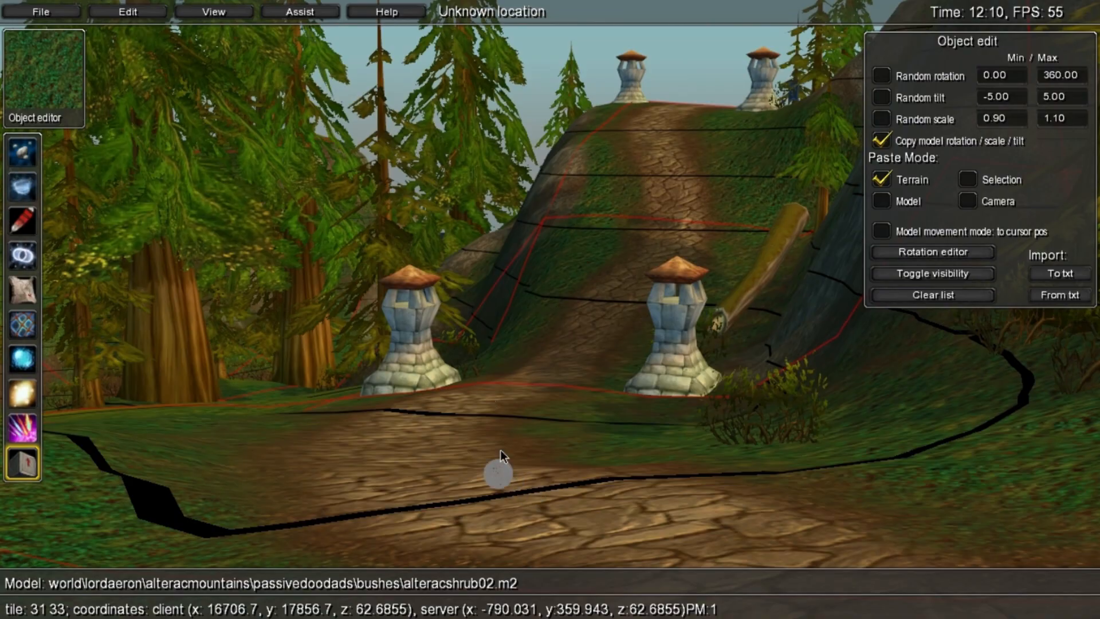
Go to the village and select the elwynnbush04 bush beside the red-roofed house for copying.
{"action": "key", "text": "s"}
{"action": "right_click_drag", "start_coordinate": [620, 468], "coordinate": [515, 283]}
{"action": "key", "text": "w"}
{"action": "key", "text": "s"}
{"action": "key", "text": "a"}
{"action": "key", "text": "w"}
{"action": "key", "text": "a"}
{"action": "key", "text": "w"}
{"action": "key", "text": "a"}
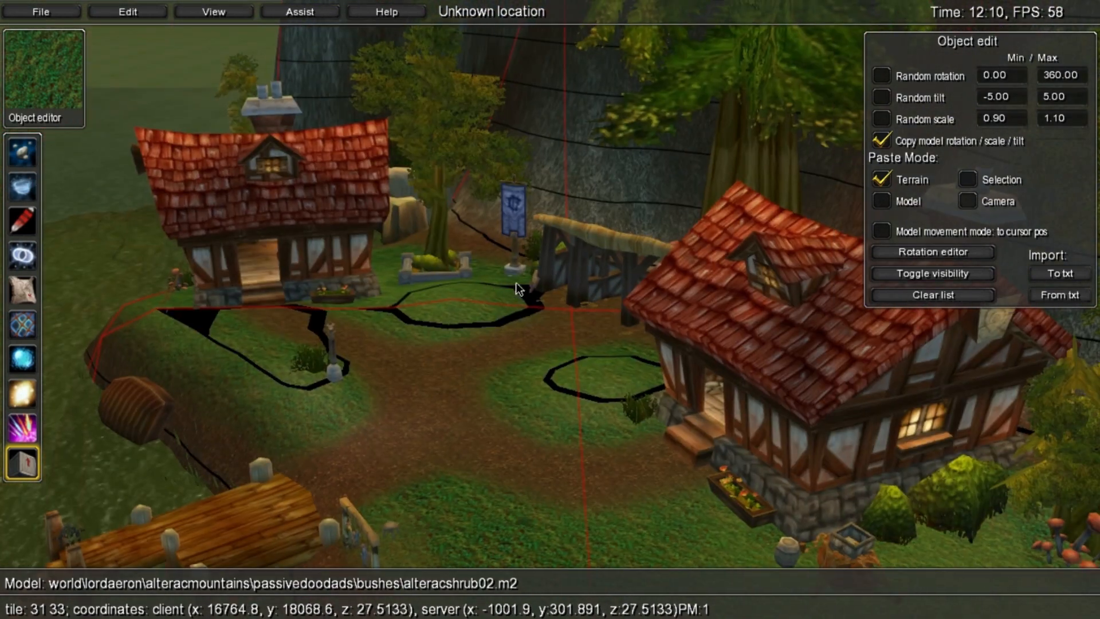
{"action": "right_click_drag", "start_coordinate": [510, 329], "coordinate": [748, 426]}
{"action": "left_click", "coordinate": [653, 362]}
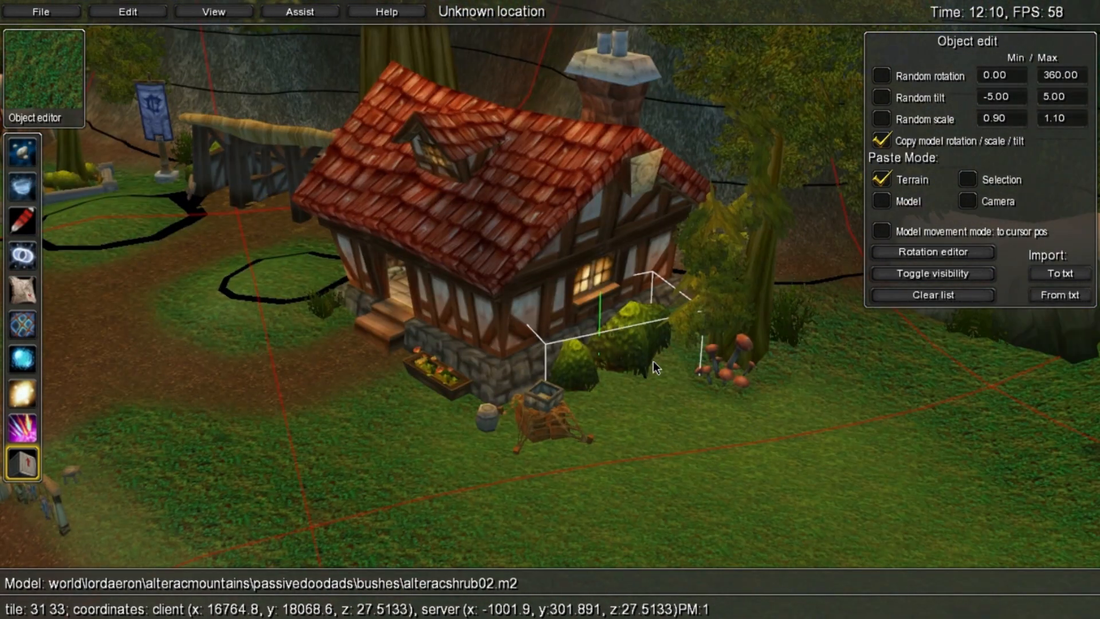
{"action": "left_click", "coordinate": [636, 360]}
Paste the elwynnbush04 bush between the stone lamp and the shrub beside the road, and adjust its rotation and placement.
{"action": "key", "text": "s"}
{"action": "key", "text": "d"}
{"action": "right_click_drag", "start_coordinate": [719, 349], "coordinate": [661, 233]}
{"action": "right_click_drag", "start_coordinate": [641, 195], "coordinate": [547, 448]}
{"action": "key", "text": "s"}
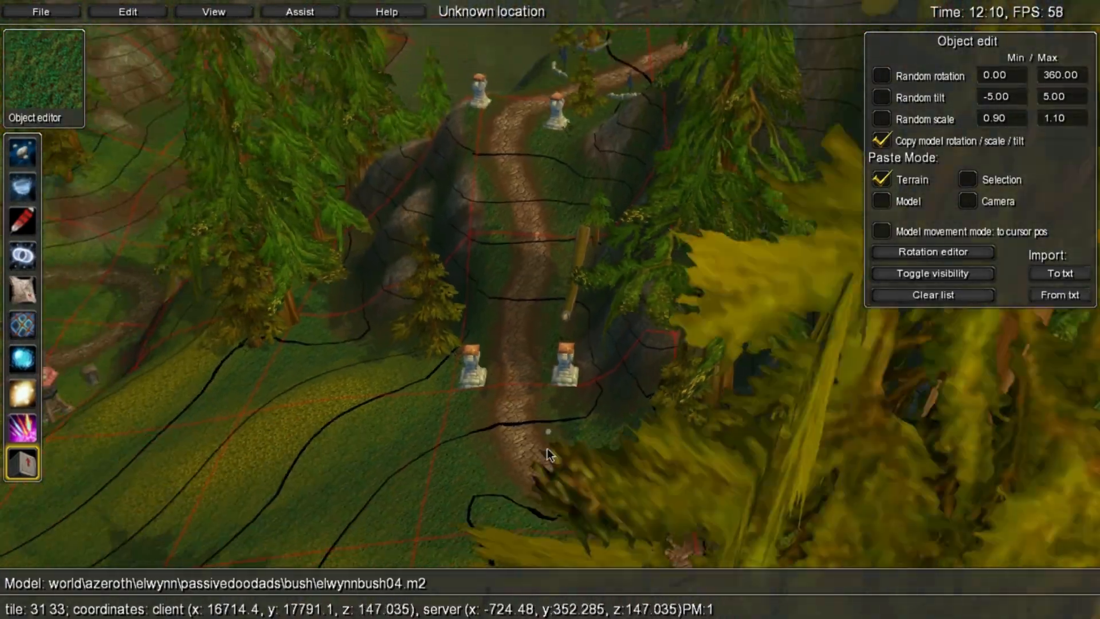
{"action": "right_click_drag", "start_coordinate": [452, 251], "coordinate": [516, 314]}
{"action": "key", "text": "w"}
{"action": "right_click_drag", "start_coordinate": [597, 166], "coordinate": [624, 332]}
{"action": "key", "text": "w"}
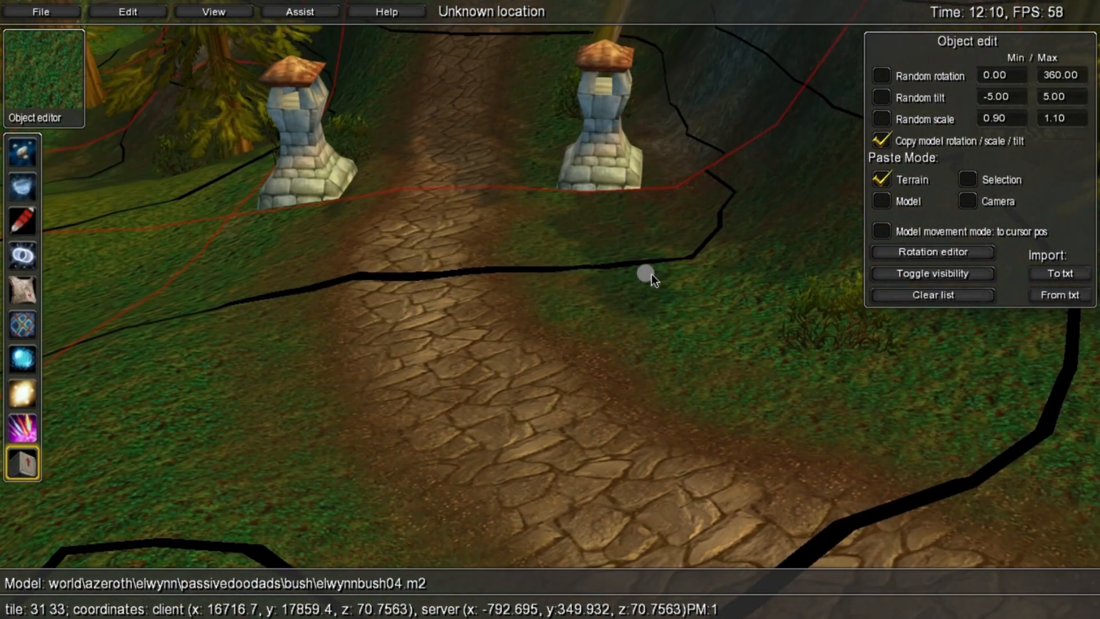
{"action": "key", "text": "ctrl+v"}
{"action": "left_click", "coordinate": [696, 281]}
{"action": "right_click_drag", "start_coordinate": [737, 293], "coordinate": [703, 311], "text": "shift"}
{"action": "middle_click_drag", "start_coordinate": [699, 254], "coordinate": [703, 300]}
Examine the two bushes beside the stone lamp and the grassy road edges from several distances and angles.
{"action": "key", "text": "s"}
{"action": "right_click_drag", "start_coordinate": [627, 310], "coordinate": [547, 476]}
{"action": "key", "text": "d"}
{"action": "key", "text": "w"}
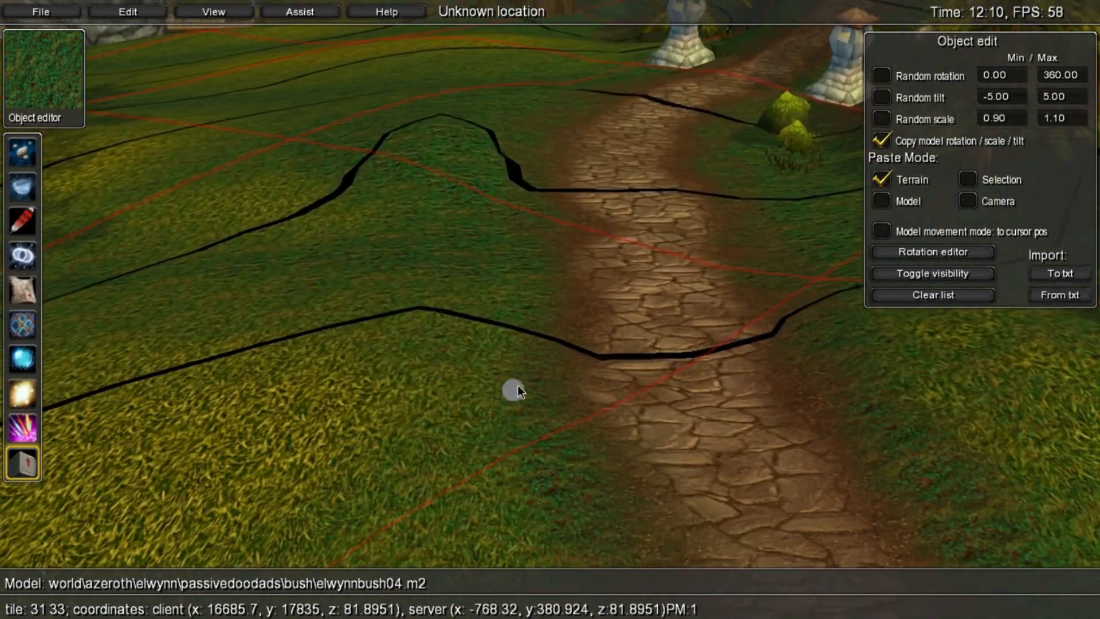
{"action": "right_click_drag", "start_coordinate": [518, 385], "coordinate": [544, 317]}
{"action": "key", "text": "a"}
{"action": "right_click_drag", "start_coordinate": [617, 372], "coordinate": [590, 344]}
{"action": "key", "text": "w"}
{"action": "key", "text": "s"}
{"action": "key", "text": "w"}
{"action": "key", "text": "w"}
{"action": "key", "text": "s"}
{"action": "key", "text": "a"}
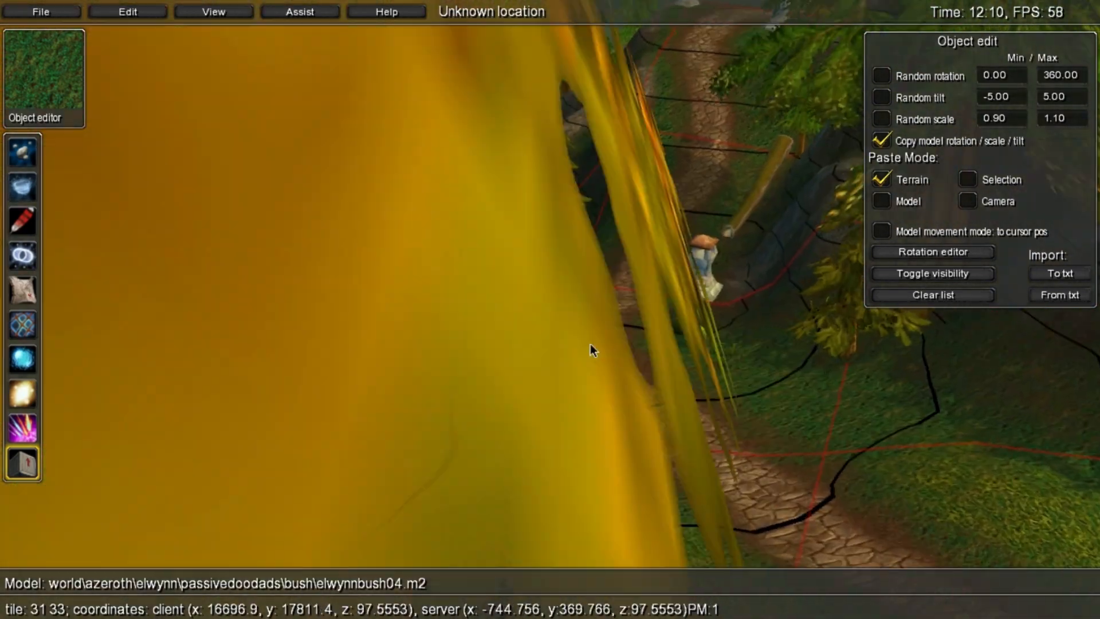
{"action": "key", "text": "w"}
{"action": "key", "text": "s"}
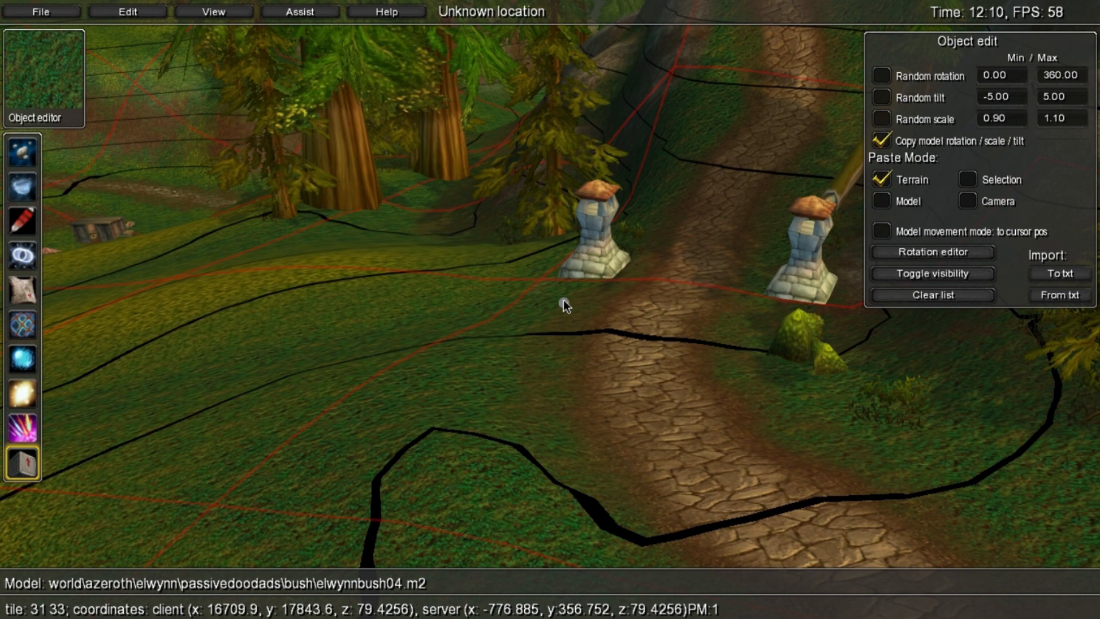
Paste a row of three elwynnbush04 bushes beside the road, starting at the stone lamp opposite the existing bush.
{"action": "key", "text": "ctrl+v"}
{"action": "key", "text": "ctrl+v"}
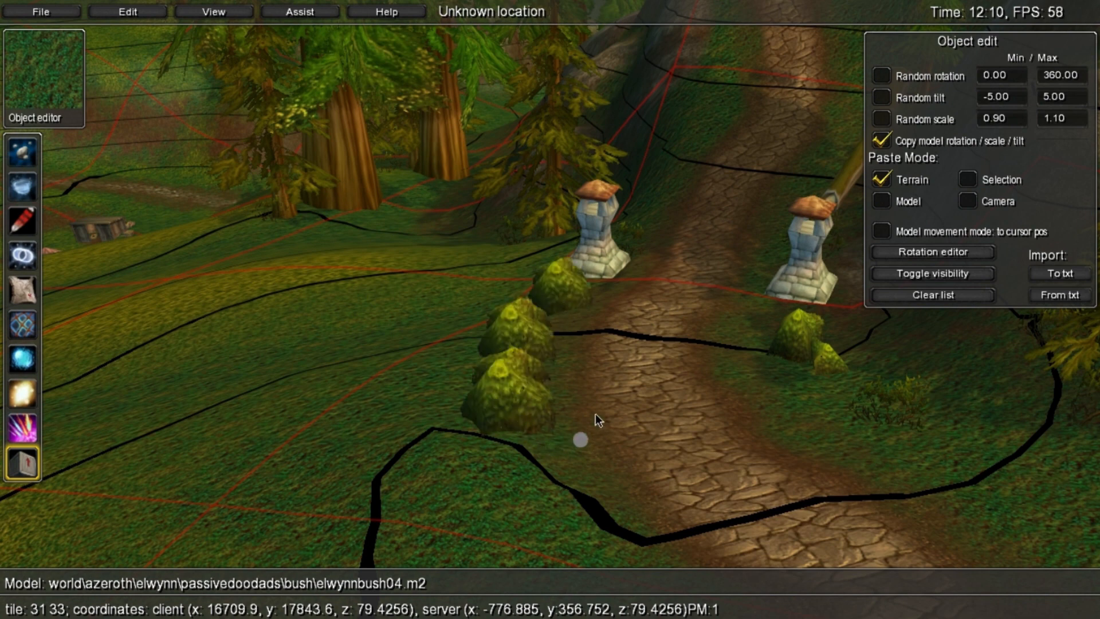
Rotate the newly pasted bush nearest the stone lamp so it sits snugly against the lamp's base.
{"action": "left_click", "coordinate": [573, 306]}
{"action": "right_click_drag", "start_coordinate": [573, 306], "coordinate": [94, 380]}
{"action": "key", "text": "s"}
{"action": "key", "text": "w"}
{"action": "right_click_drag", "start_coordinate": [250, 354], "coordinate": [295, 401], "text": "shift"}
{"action": "key", "text": "s"}
{"action": "key", "text": "w"}
{"action": "key", "text": "a"}
{"action": "right_click_drag", "start_coordinate": [691, 456], "coordinate": [583, 262]}
{"action": "key", "text": "a"}
{"action": "key", "text": "w"}
{"action": "key", "text": "s"}
{"action": "key", "text": "w"}
{"action": "right_click_drag", "start_coordinate": [617, 327], "coordinate": [664, 351]}
{"action": "key", "text": "s"}
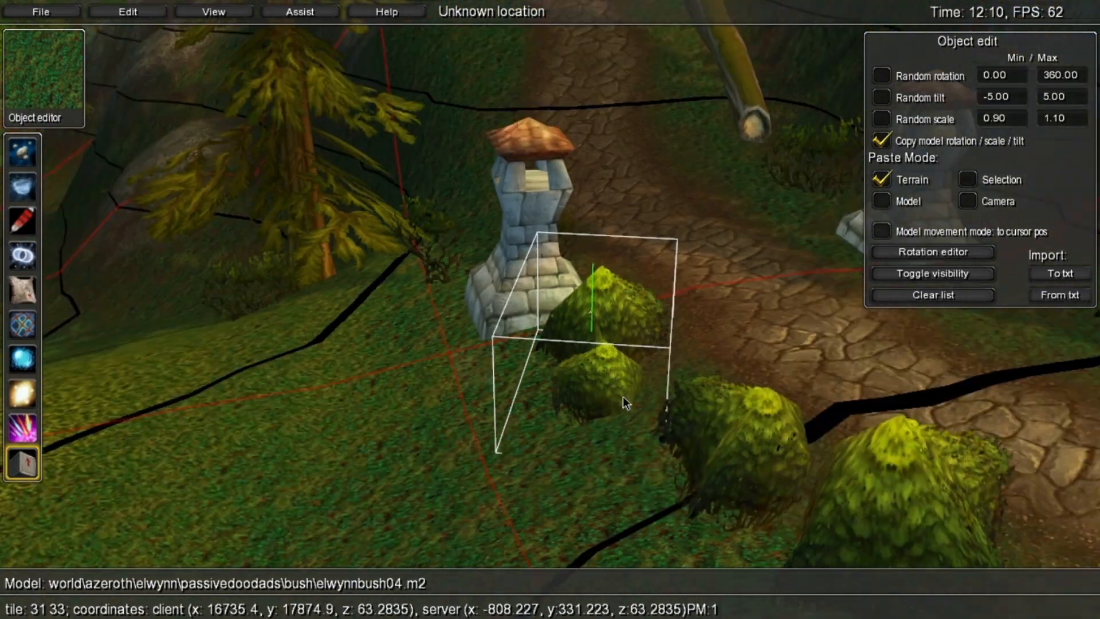
{"action": "right_click_drag", "start_coordinate": [524, 354], "coordinate": [608, 355], "text": "shift"}
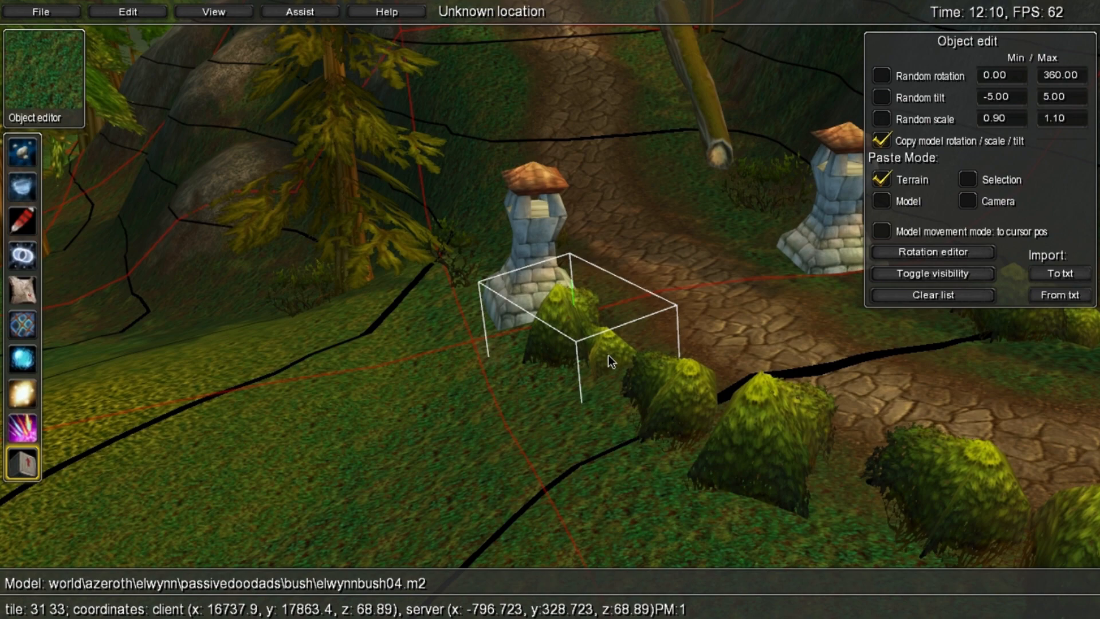
{"action": "left_click", "coordinate": [555, 428]}
Rotate and reposition the middle bush of the new row along the road edge.
{"action": "key", "text": "s"}
{"action": "key", "text": "s"}
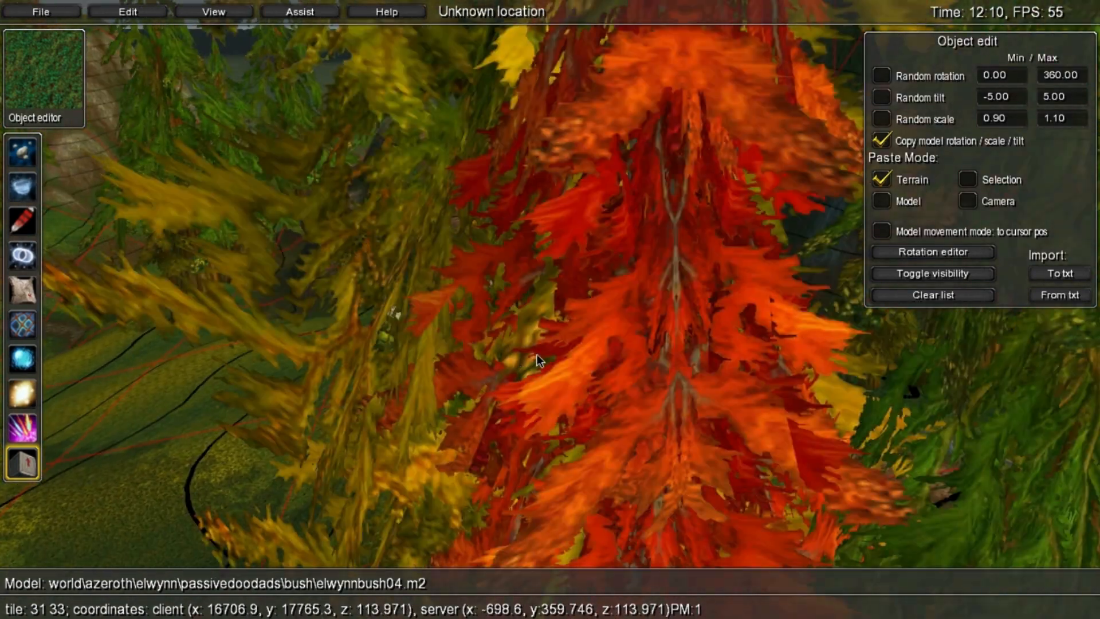
{"action": "key", "text": "w"}
{"action": "right_click_drag", "start_coordinate": [589, 300], "coordinate": [714, 315]}
{"action": "key", "text": "a"}
{"action": "key", "text": "s"}
{"action": "key", "text": "d"}
{"action": "key", "text": "a"}
{"action": "left_click", "coordinate": [510, 317]}
{"action": "left_click", "coordinate": [653, 312]}
{"action": "middle_click_drag", "start_coordinate": [652, 313], "coordinate": [647, 318]}
{"action": "left_click_drag", "start_coordinate": [647, 319], "coordinate": [672, 304], "text": "shift"}
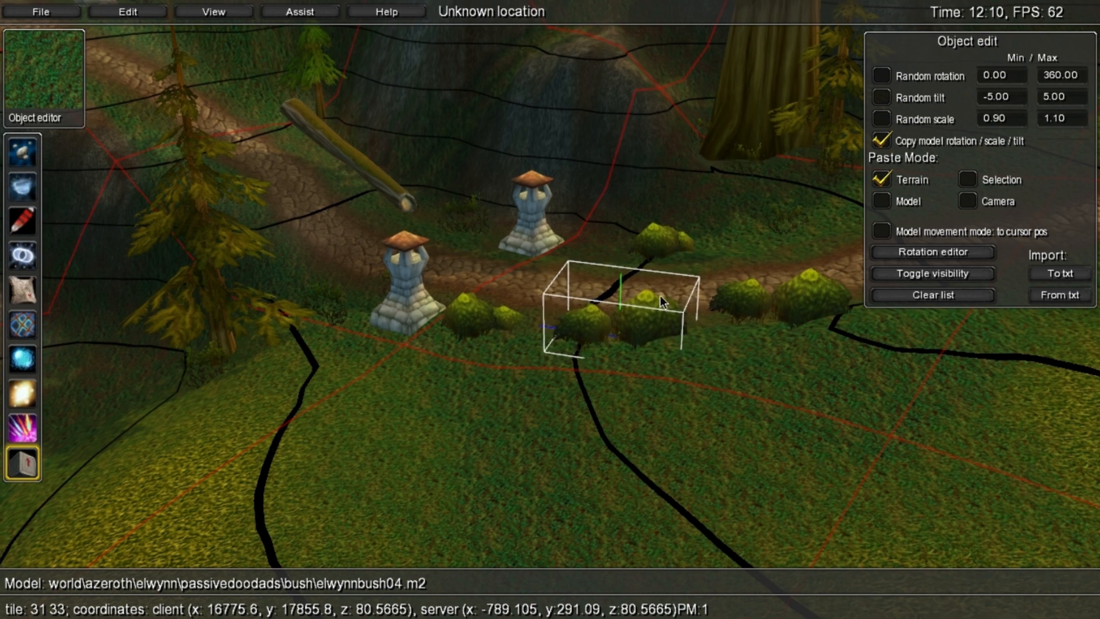
{"action": "mouse_move", "coordinate": [657, 285]}
{"action": "left_mouse_down", "text": "shift"}
{"action": "mouse_move", "coordinate": [665, 297]}
{"action": "mouse_move", "coordinate": [661, 272]}
{"action": "left_mouse_up", "text": "shift"}
{"action": "right_click_drag", "start_coordinate": [661, 271], "coordinate": [664, 265]}
{"action": "left_click_drag", "start_coordinate": [664, 266], "coordinate": [679, 329], "text": "shift"}
{"action": "middle_click_drag", "start_coordinate": [678, 328], "coordinate": [679, 330], "text": "shift"}
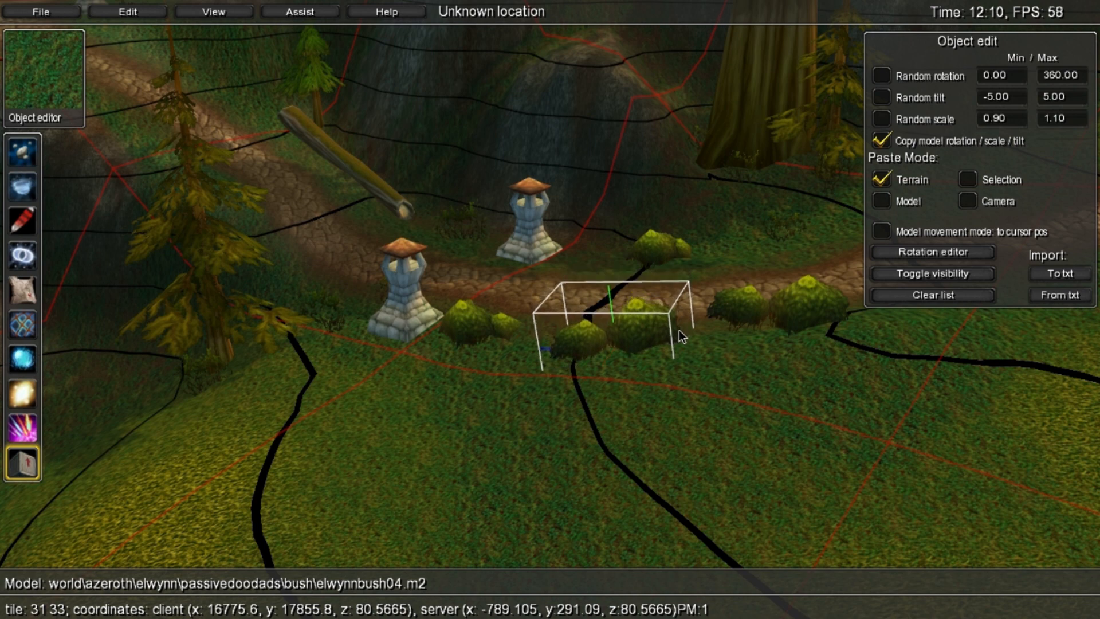
{"action": "left_click", "coordinate": [719, 351]}
Rotate the bush farthest from the stone lamp and adjust its position and height beside the road.
{"action": "key", "text": "s"}
{"action": "key", "text": "d"}
{"action": "right_click_drag", "start_coordinate": [600, 329], "coordinate": [511, 250]}
{"action": "key", "text": "w"}
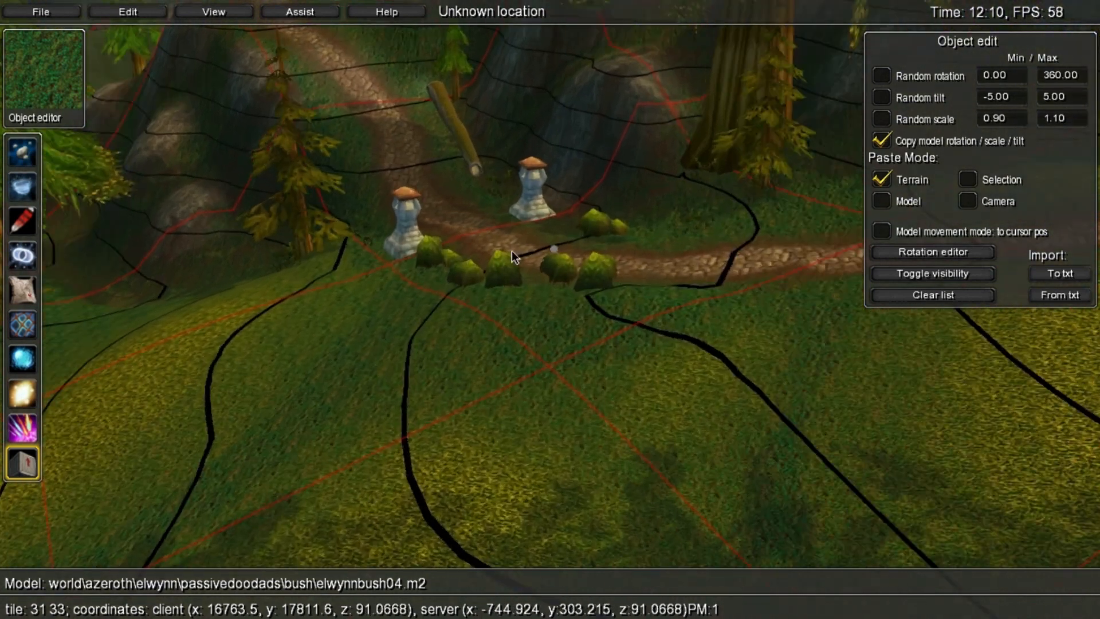
{"action": "left_click", "coordinate": [721, 315]}
{"action": "left_click_drag", "start_coordinate": [721, 315], "coordinate": [435, 260], "text": "shift"}
{"action": "middle_click_drag", "start_coordinate": [656, 343], "coordinate": [693, 327]}
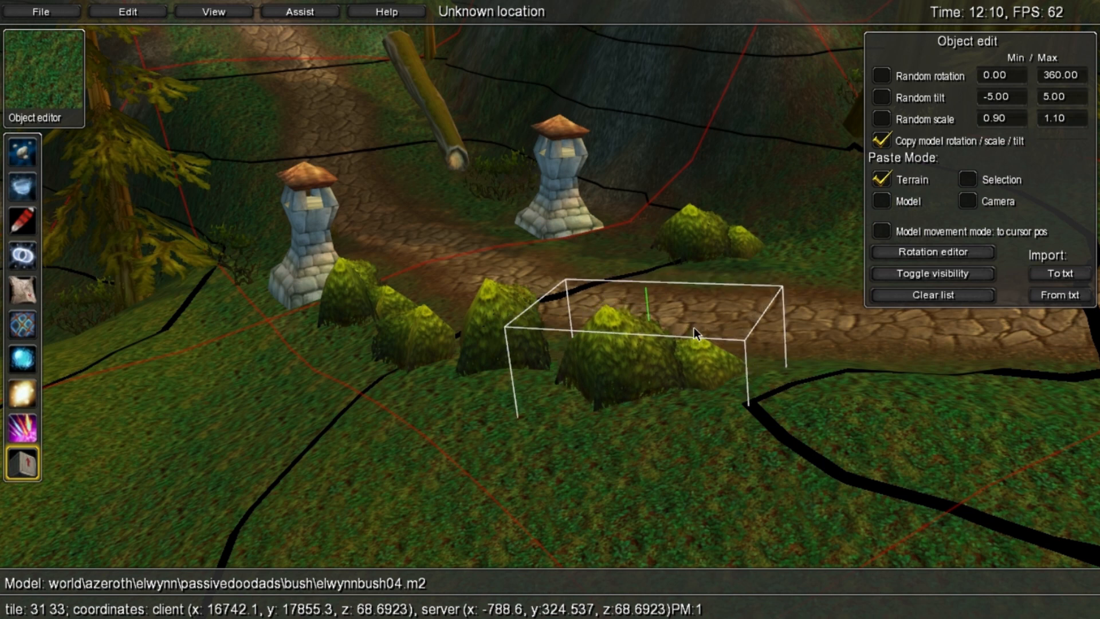
{"action": "middle_click_drag", "start_coordinate": [765, 307], "coordinate": [761, 284]}
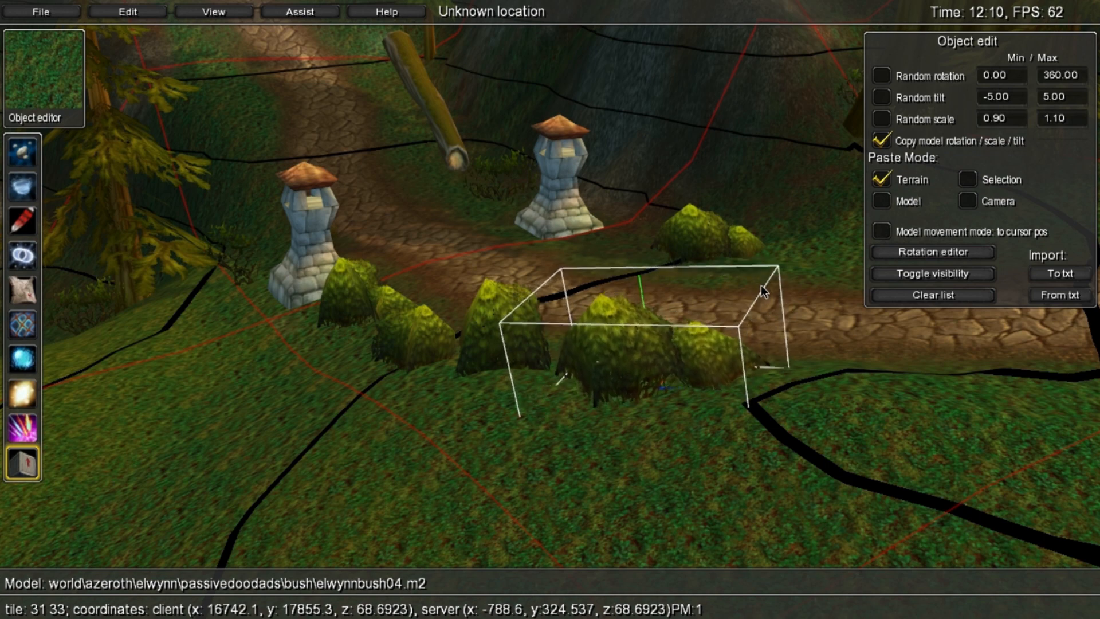
{"action": "left_click", "coordinate": [619, 487]}
Rotate the middle bush again and shift it closer to the bush at the stone lamp.
{"action": "key", "text": "s"}
{"action": "right_click_drag", "start_coordinate": [618, 486], "coordinate": [312, 246]}
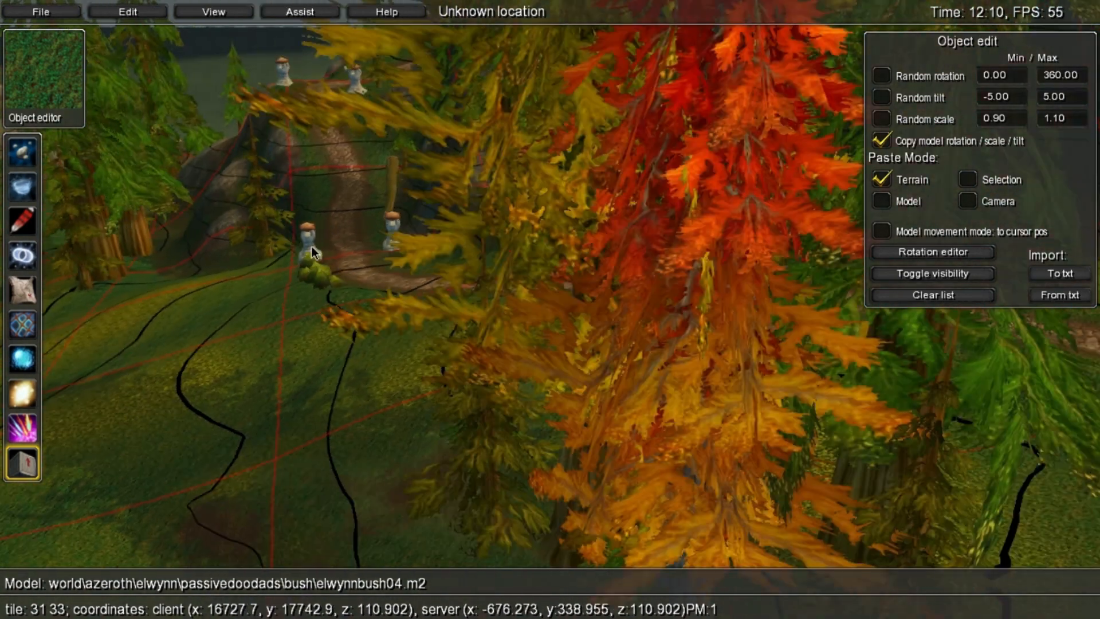
{"action": "key", "text": "w"}
{"action": "right_click_drag", "start_coordinate": [493, 259], "coordinate": [173, 246]}
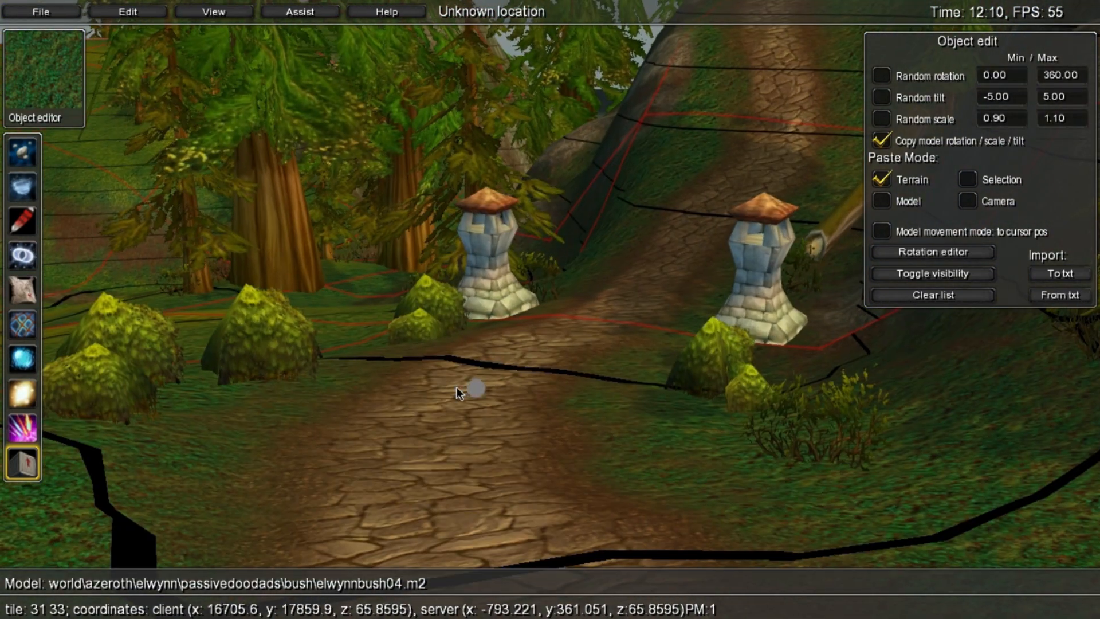
{"action": "left_click", "coordinate": [247, 332]}
{"action": "left_click_drag", "start_coordinate": [326, 383], "coordinate": [232, 370], "text": "shift"}
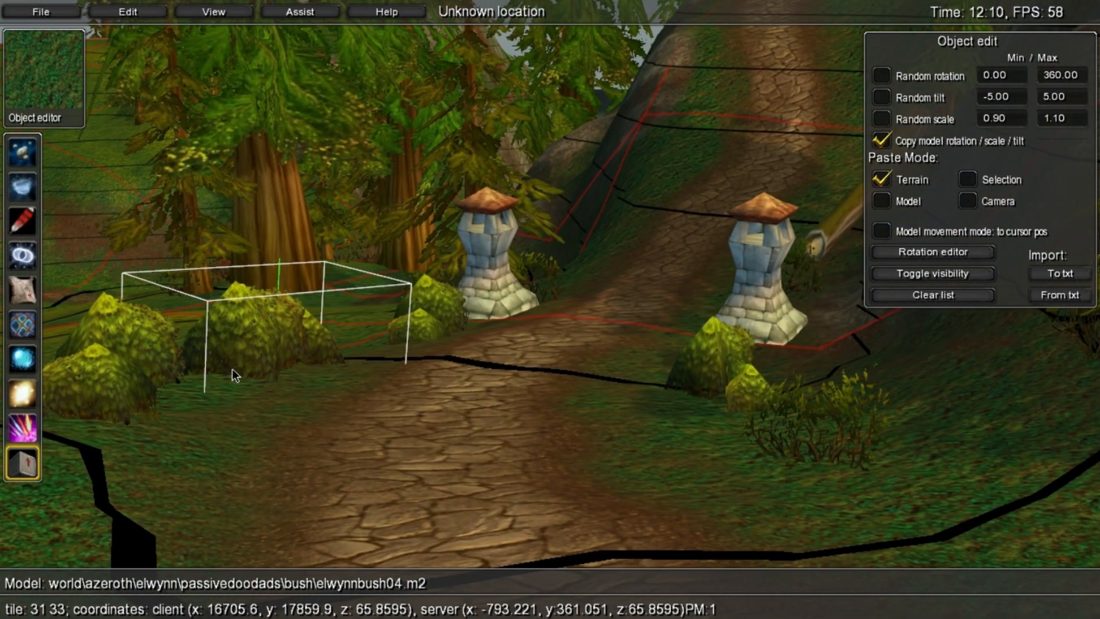
{"action": "middle_click_drag", "start_coordinate": [304, 355], "coordinate": [312, 349]}
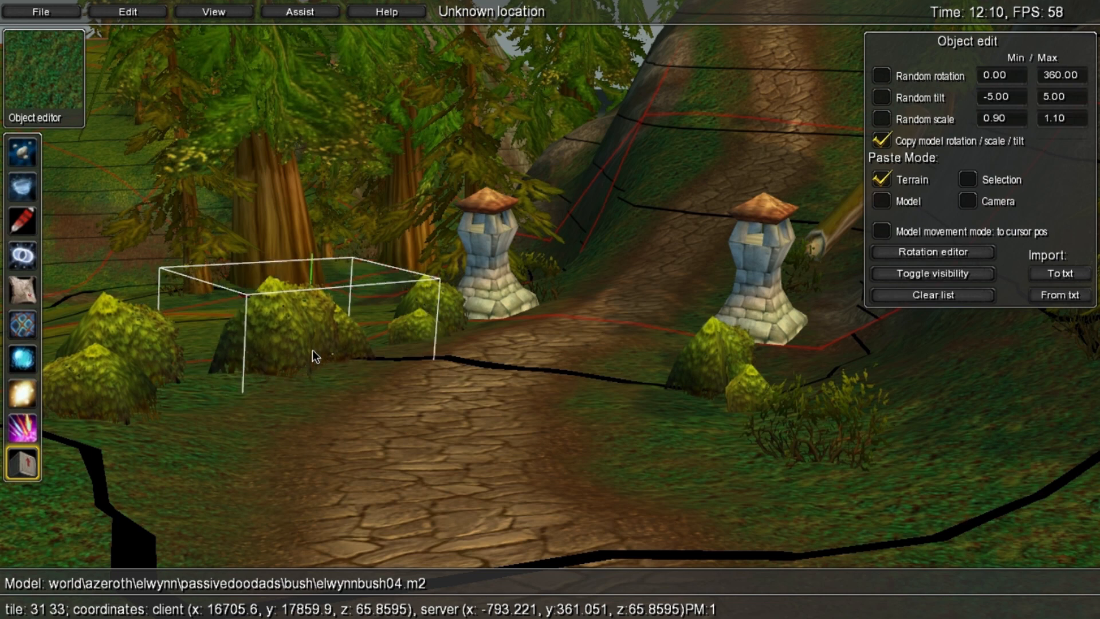
{"action": "left_click", "coordinate": [329, 549]}
Rotate the outermost bush of the row to give it a different orientation from its neighbour.
{"action": "key", "text": "s"}
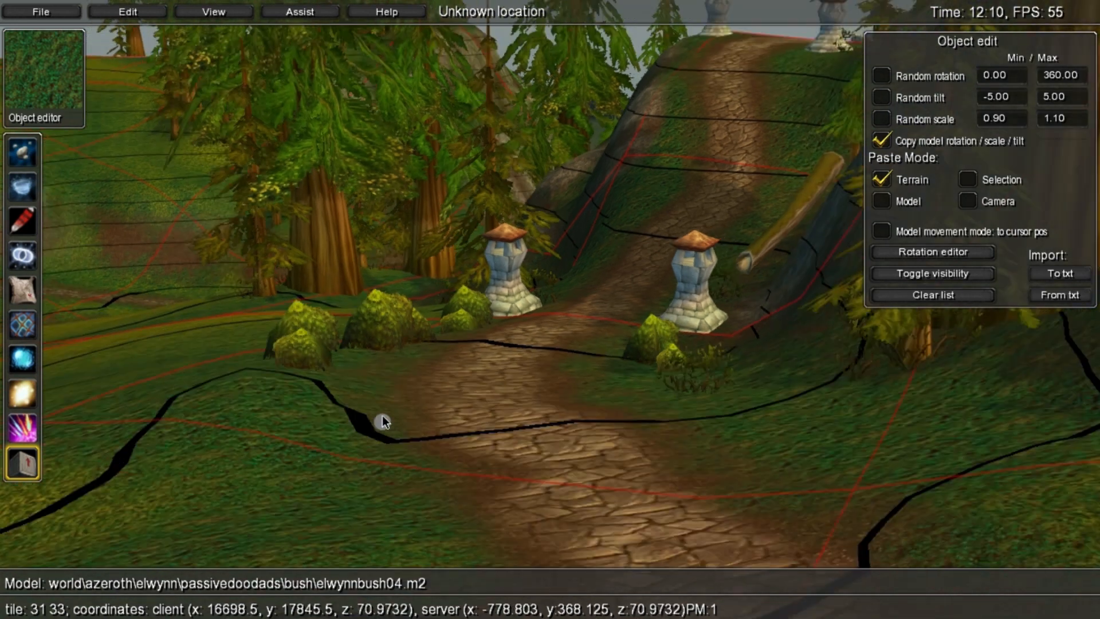
{"action": "key", "text": "w"}
{"action": "right_click_drag", "start_coordinate": [365, 377], "coordinate": [322, 349]}
{"action": "key", "text": "w"}
{"action": "left_click", "coordinate": [301, 360]}
{"action": "right_click_drag", "start_coordinate": [214, 344], "coordinate": [216, 344], "text": "shift"}
{"action": "right_click_drag", "start_coordinate": [318, 367], "coordinate": [101, 425], "text": "shift"}
{"action": "left_click", "coordinate": [451, 428]}
Check the bush row from a distance and fine-tune the placement of its outermost bush.
{"action": "key", "text": "s"}
{"action": "key", "text": "a"}
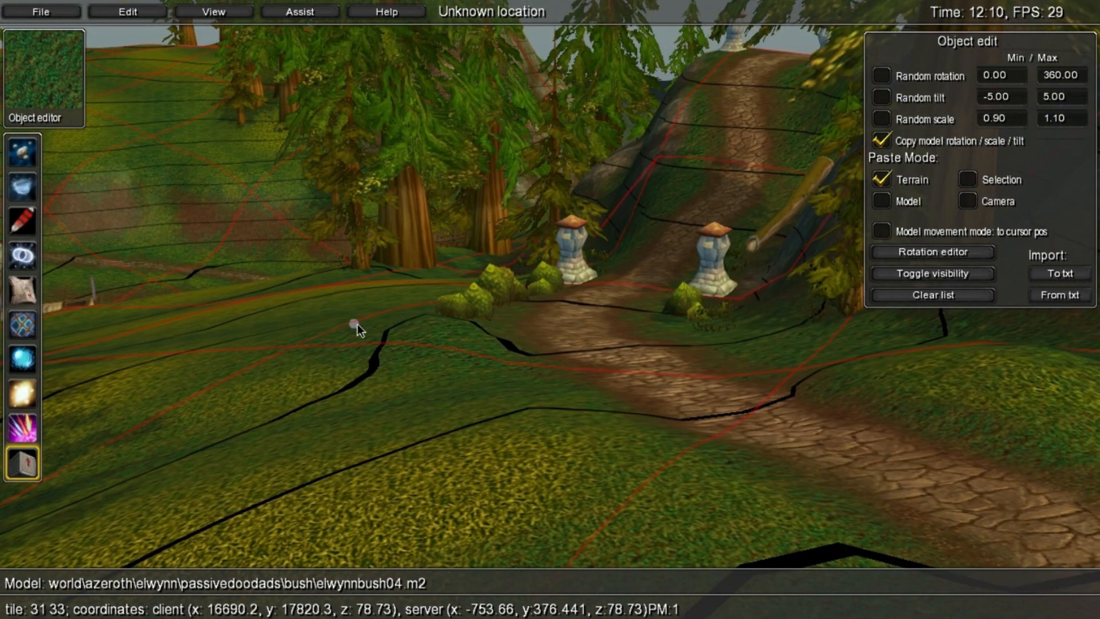
{"action": "key", "text": "w"}
{"action": "right_click_drag", "start_coordinate": [542, 362], "coordinate": [496, 368]}
{"action": "key", "text": "s"}
{"action": "key", "text": "a"}
{"action": "key", "text": "w"}
{"action": "key", "text": "s"}
{"action": "key", "text": "a"}
{"action": "right_click_drag", "start_coordinate": [640, 351], "coordinate": [585, 316]}
{"action": "key", "text": "w"}
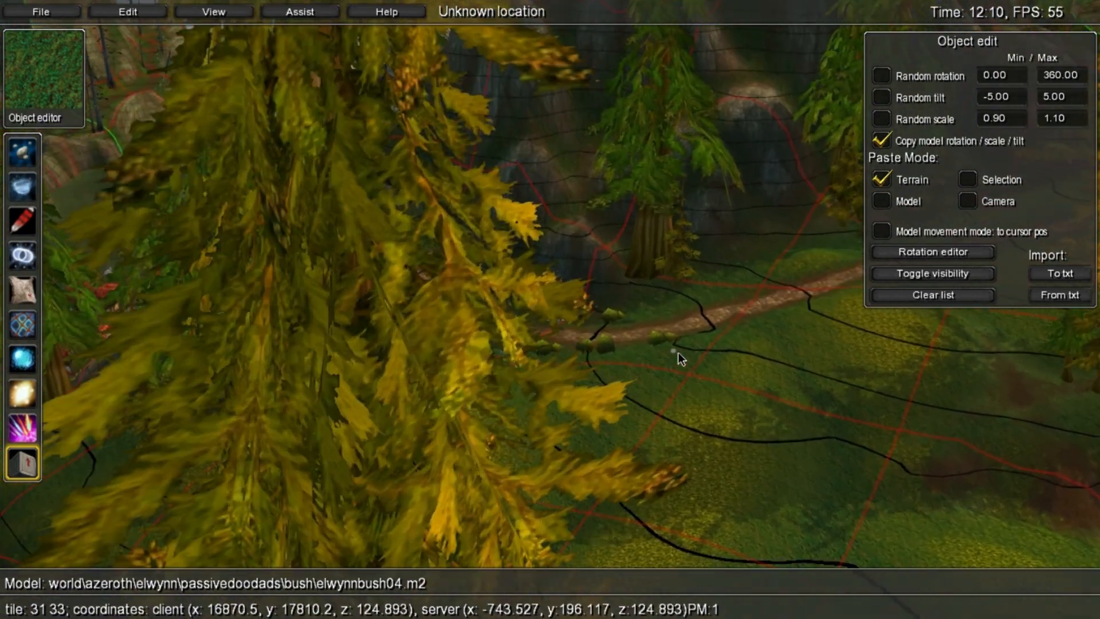
{"action": "left_click", "coordinate": [668, 363]}
{"action": "left_click_drag", "start_coordinate": [668, 364], "coordinate": [677, 367]}
{"action": "left_click", "coordinate": [713, 383]}
Examine the bushes on both sides of the road from in front of the two stone lamps.
{"action": "key", "text": "s"}
{"action": "key", "text": "d"}
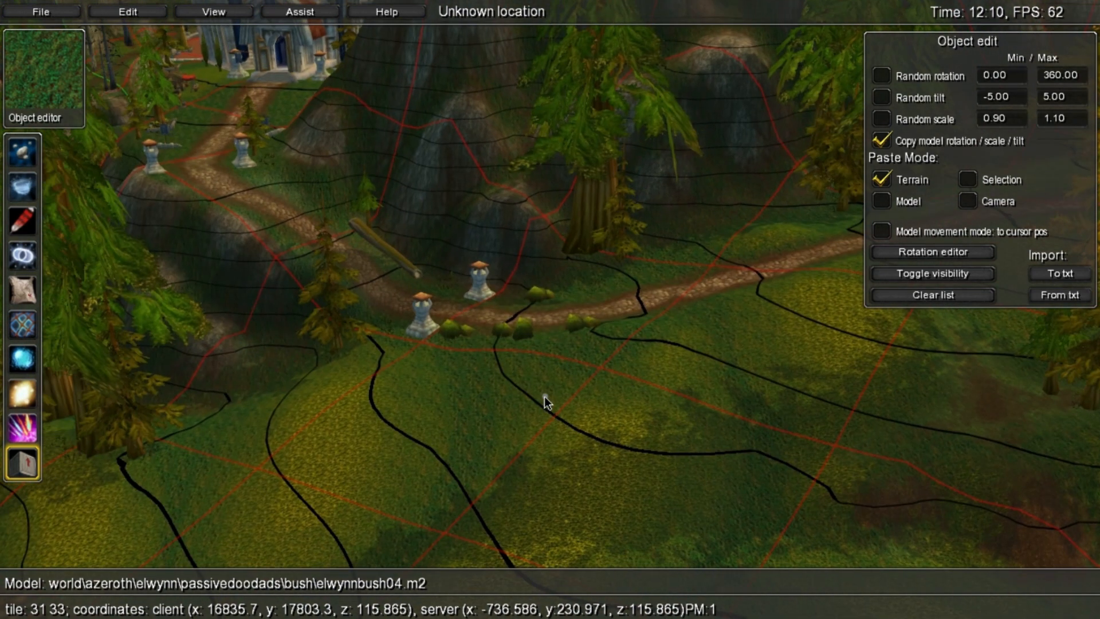
{"action": "key", "text": "w"}
{"action": "right_click_drag", "start_coordinate": [530, 300], "coordinate": [802, 367]}
{"action": "key", "text": "d"}
{"action": "key", "text": "s"}
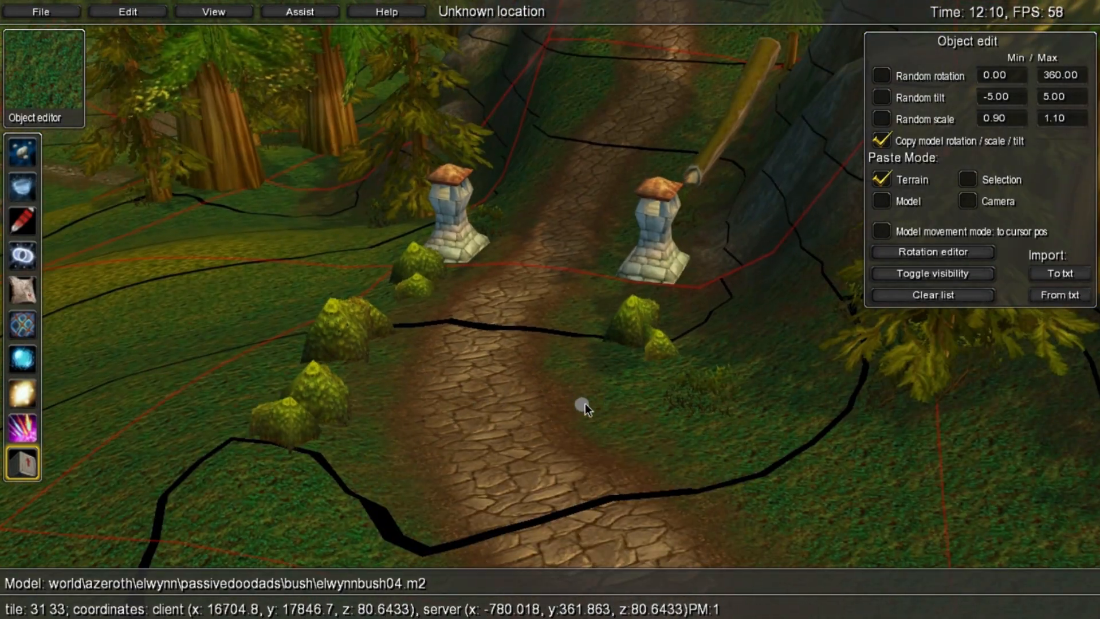